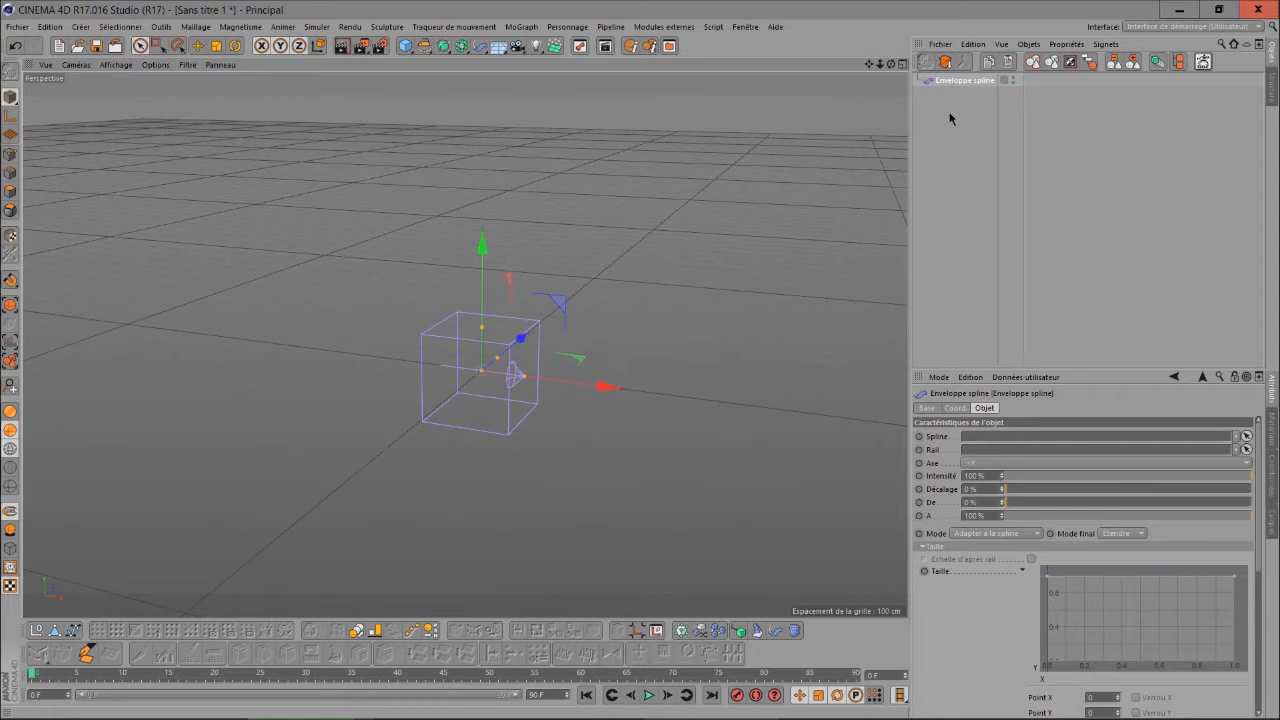
# Add a cube to the scene and set its X, Y and Z segments to 10 each
pyautogui.click(407, 47)
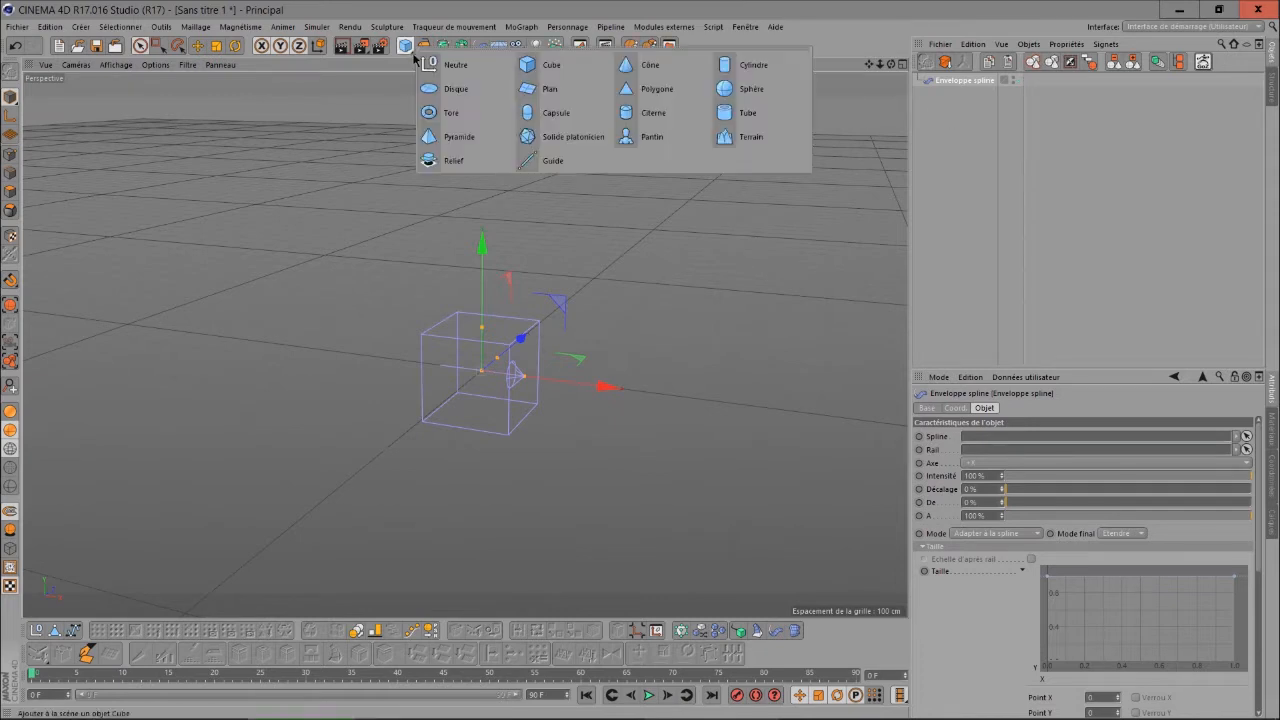
pyautogui.click(520, 64)
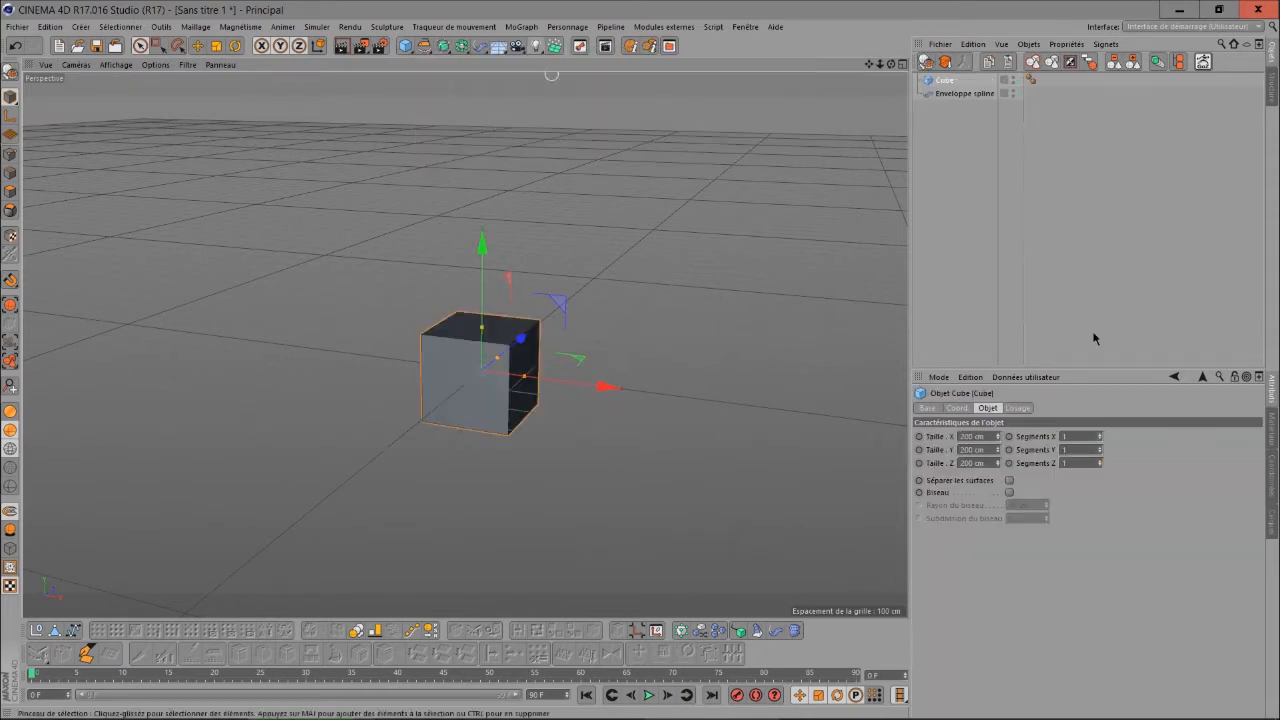
pyautogui.click(1093, 441)
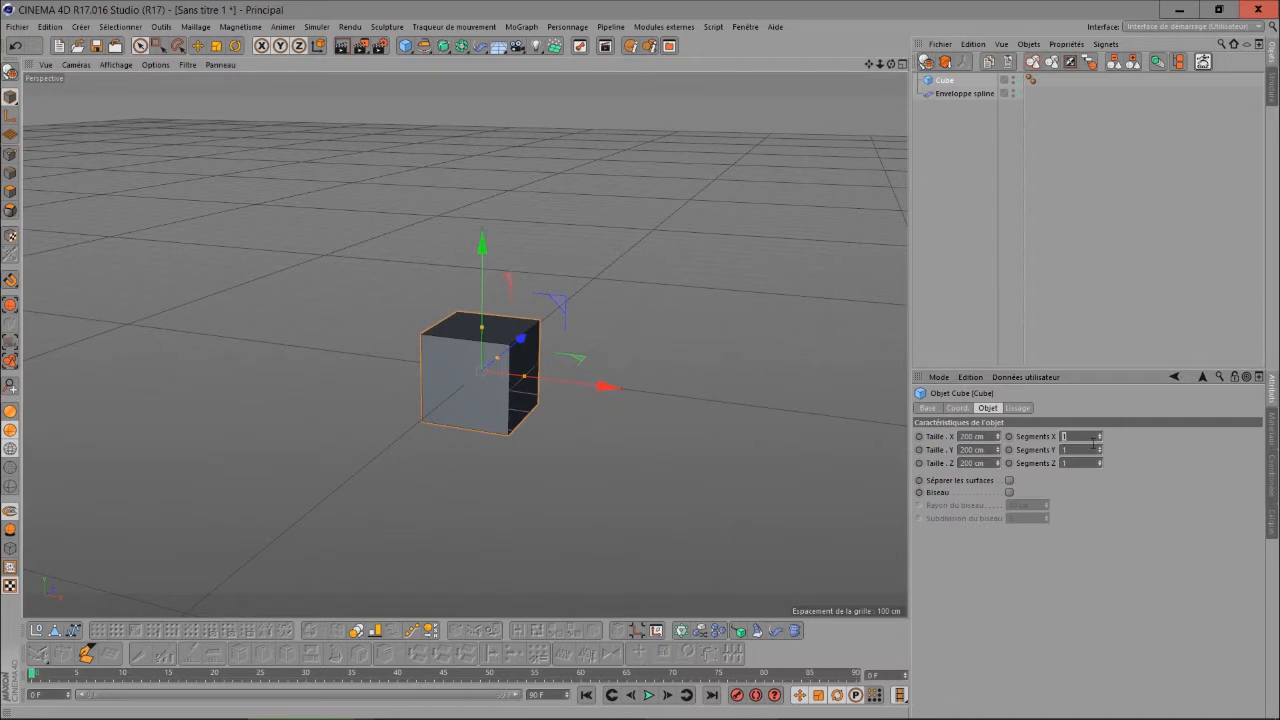
pyautogui.write('10')
pyautogui.press('Tab')
pyautogui.write('10')
pyautogui.press('Tab')
pyautogui.write('10')
pyautogui.press('Return')
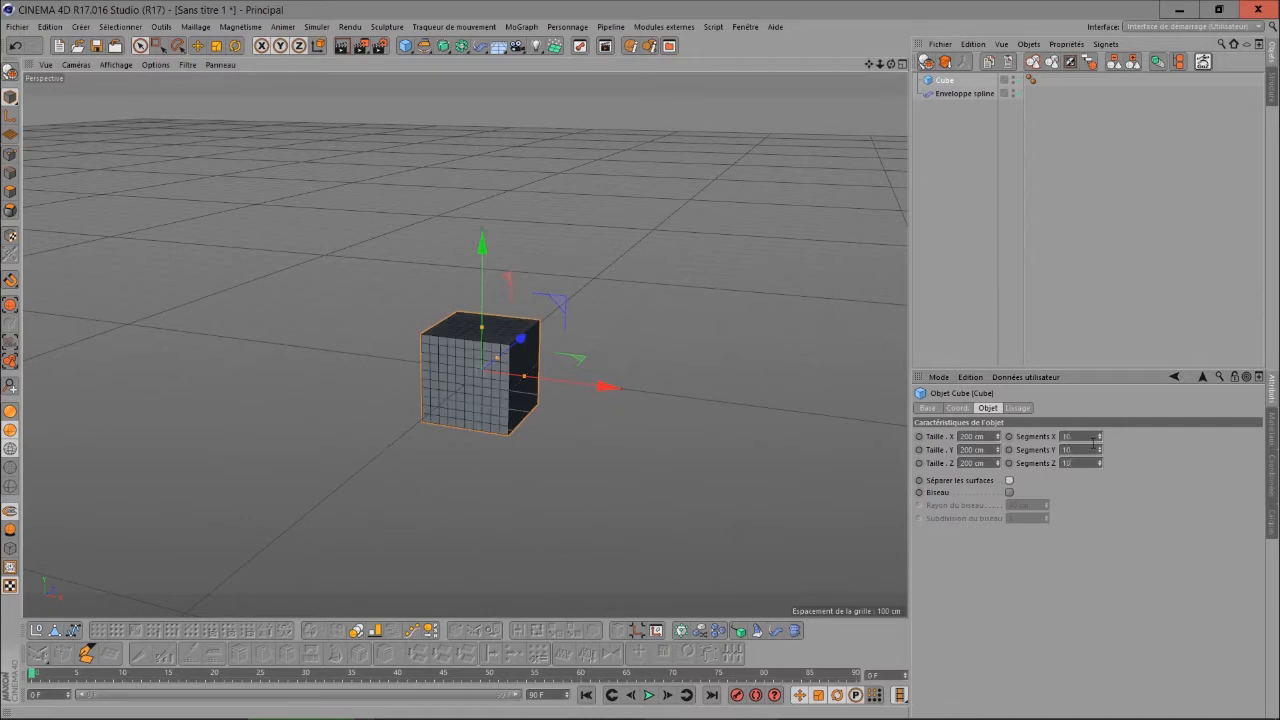
# Sketch a freehand wavy spline with two crests across the front view, extending past both sides of the cube
pyautogui.press('F5')
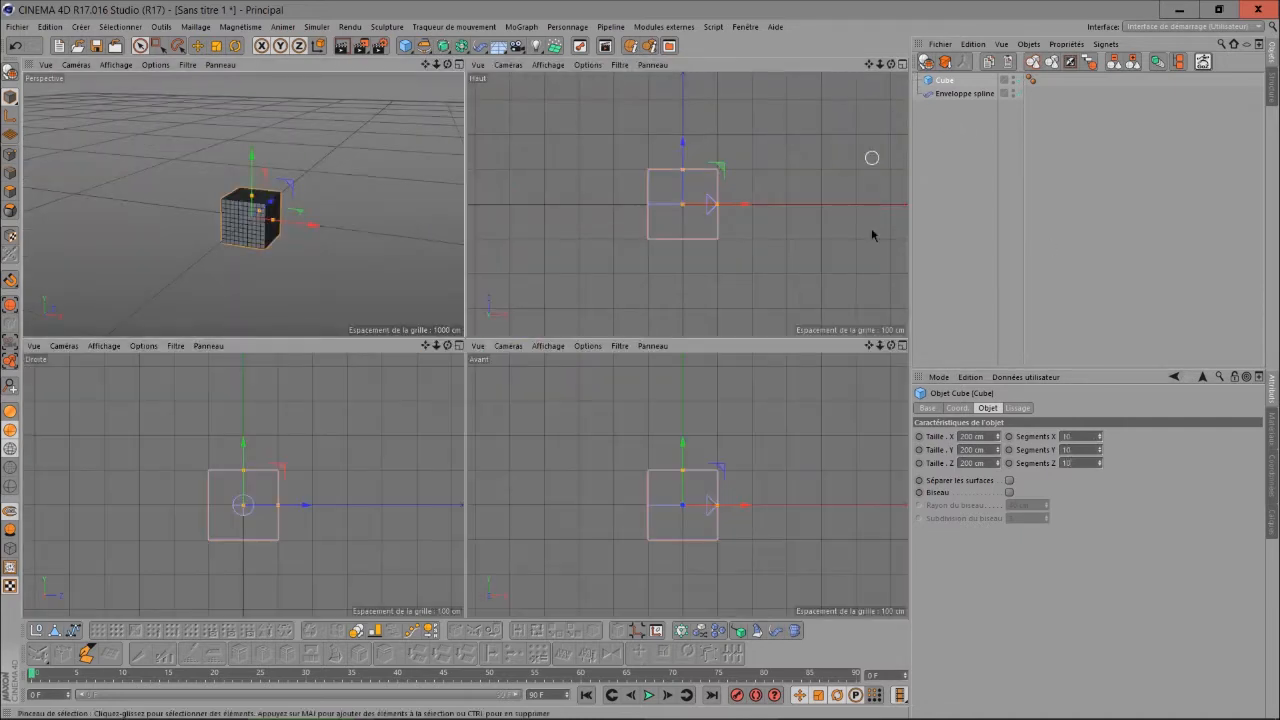
pyautogui.press('F4')
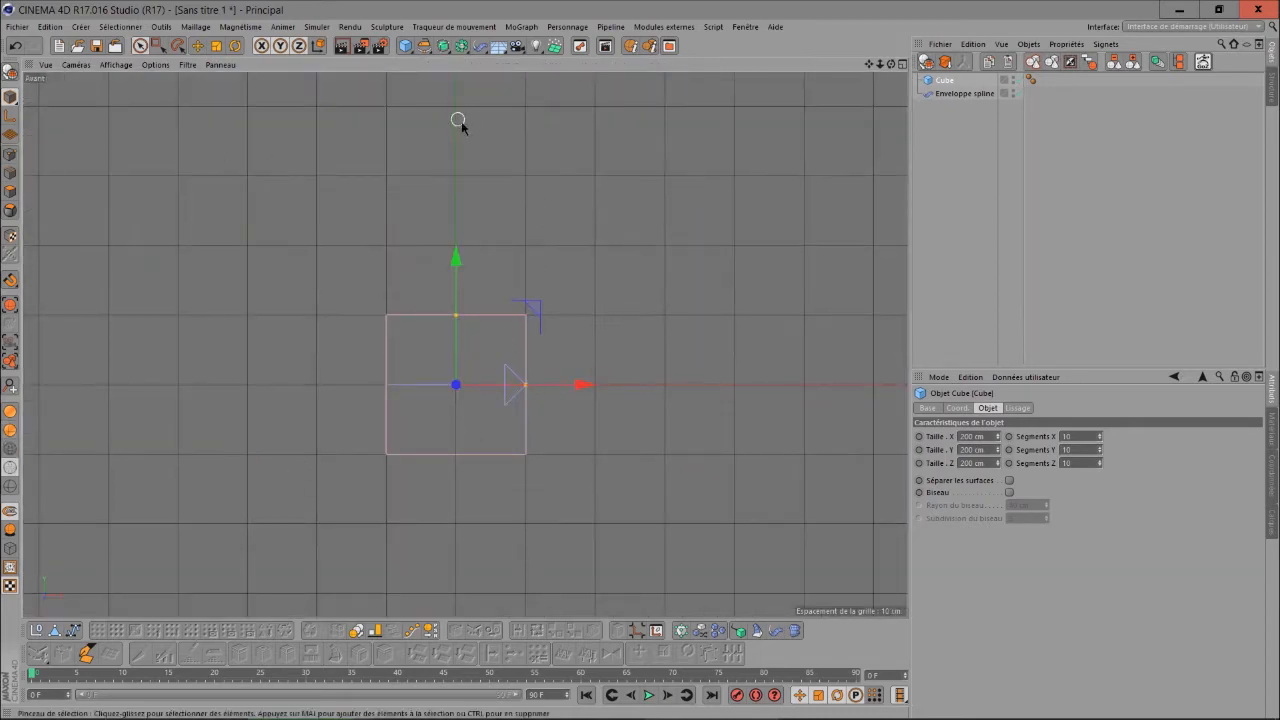
pyautogui.click(425, 50)
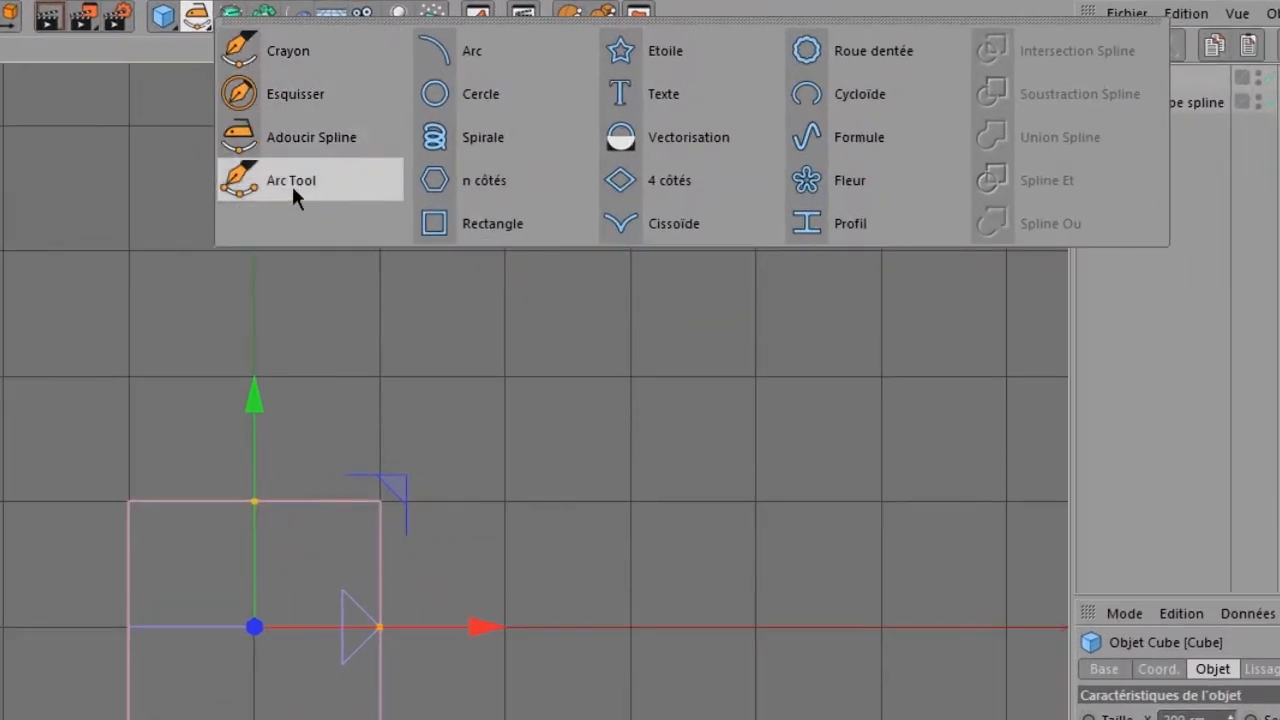
pyautogui.click(300, 100)
pyautogui.moveTo(117, 446)
pyautogui.mouseDown()
pyautogui.moveTo(154, 380)
pyautogui.moveTo(309, 395)
pyautogui.moveTo(415, 486)
pyautogui.moveTo(539, 338)
pyautogui.moveTo(684, 406)
pyautogui.moveTo(837, 455)
pyautogui.mouseUp()
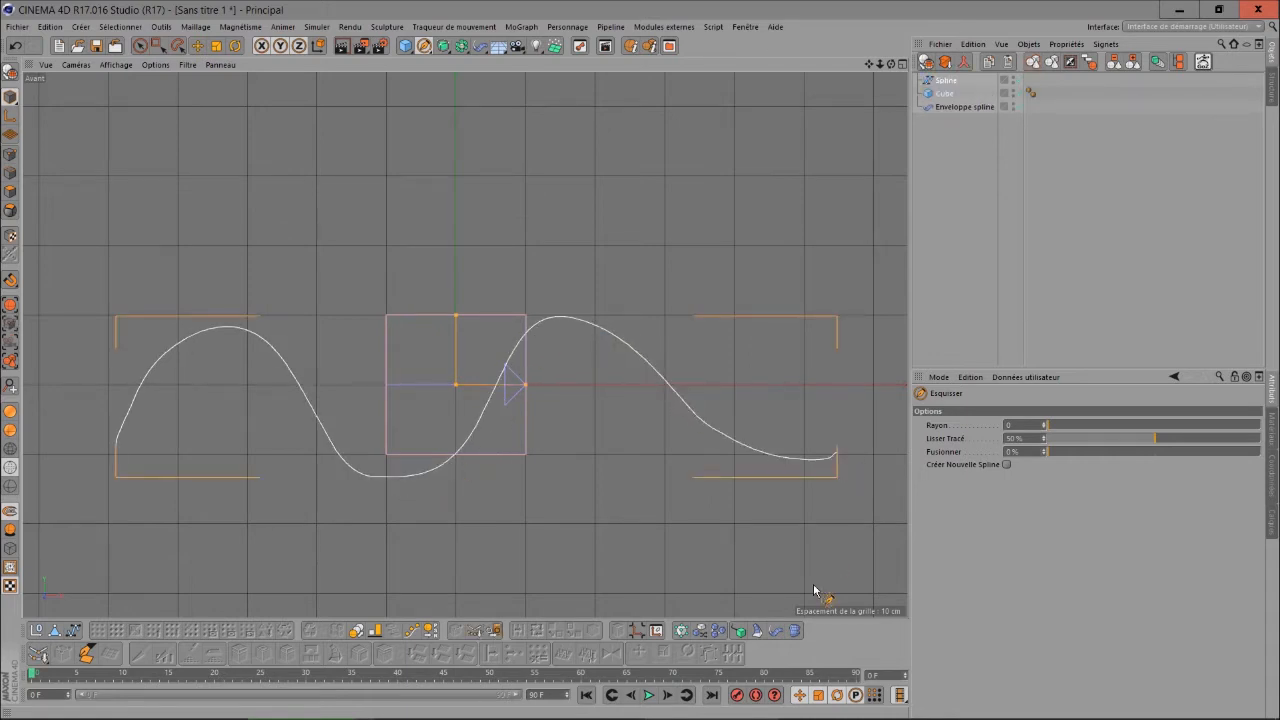
# Even out the wavy spline with the Smooth Spline tool, and inspect its points before returning to model mode
pyautogui.click(424, 46)
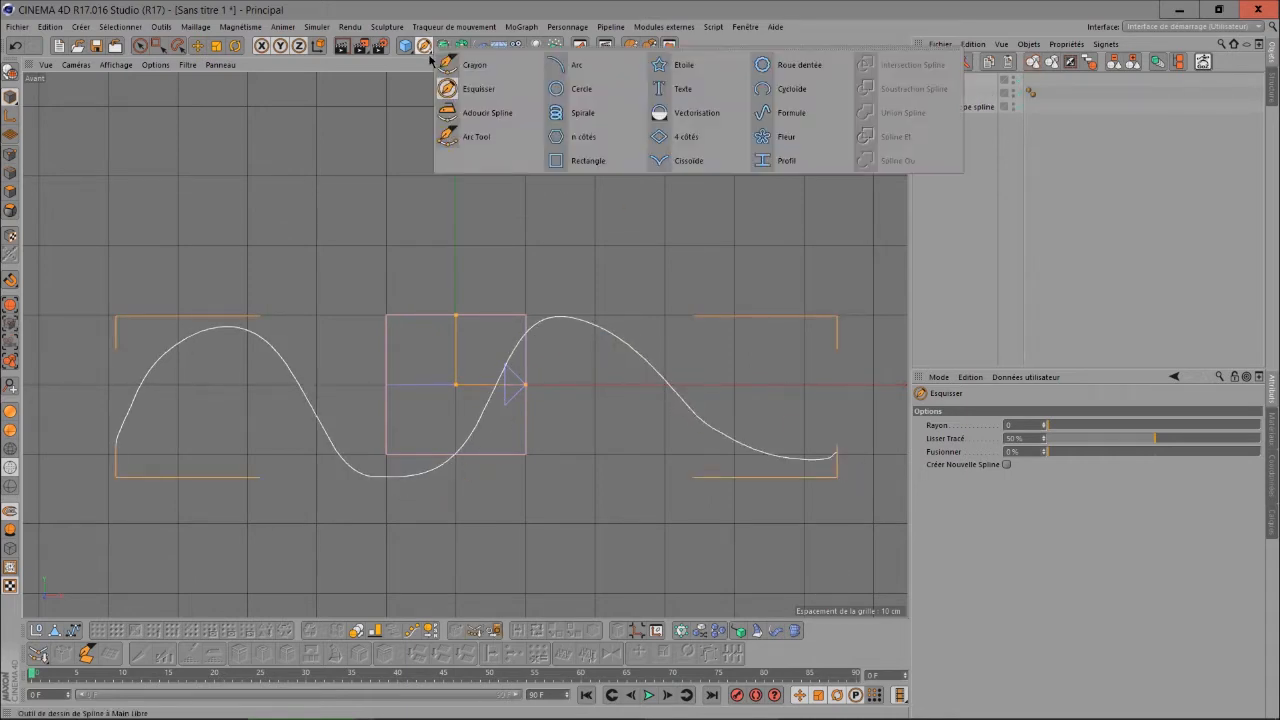
pyautogui.click(468, 113)
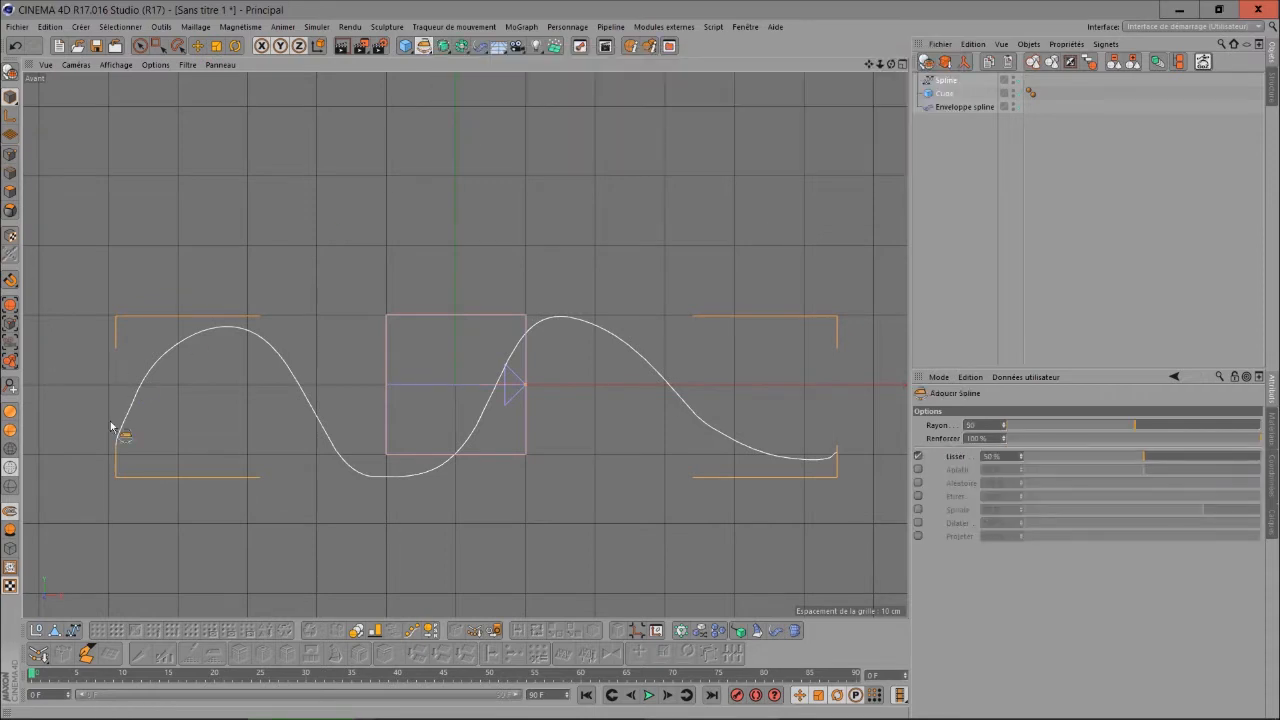
pyautogui.moveTo(123, 458)
pyautogui.mouseDown()
pyautogui.moveTo(186, 366)
pyautogui.moveTo(272, 363)
pyautogui.moveTo(340, 444)
pyautogui.moveTo(436, 470)
pyautogui.moveTo(603, 340)
pyautogui.moveTo(770, 450)
pyautogui.moveTo(866, 455)
pyautogui.moveTo(803, 470)
pyautogui.moveTo(543, 351)
pyautogui.moveTo(457, 434)
pyautogui.moveTo(367, 467)
pyautogui.moveTo(284, 372)
pyautogui.moveTo(180, 361)
pyautogui.moveTo(115, 424)
pyautogui.moveTo(113, 457)
pyautogui.mouseUp()
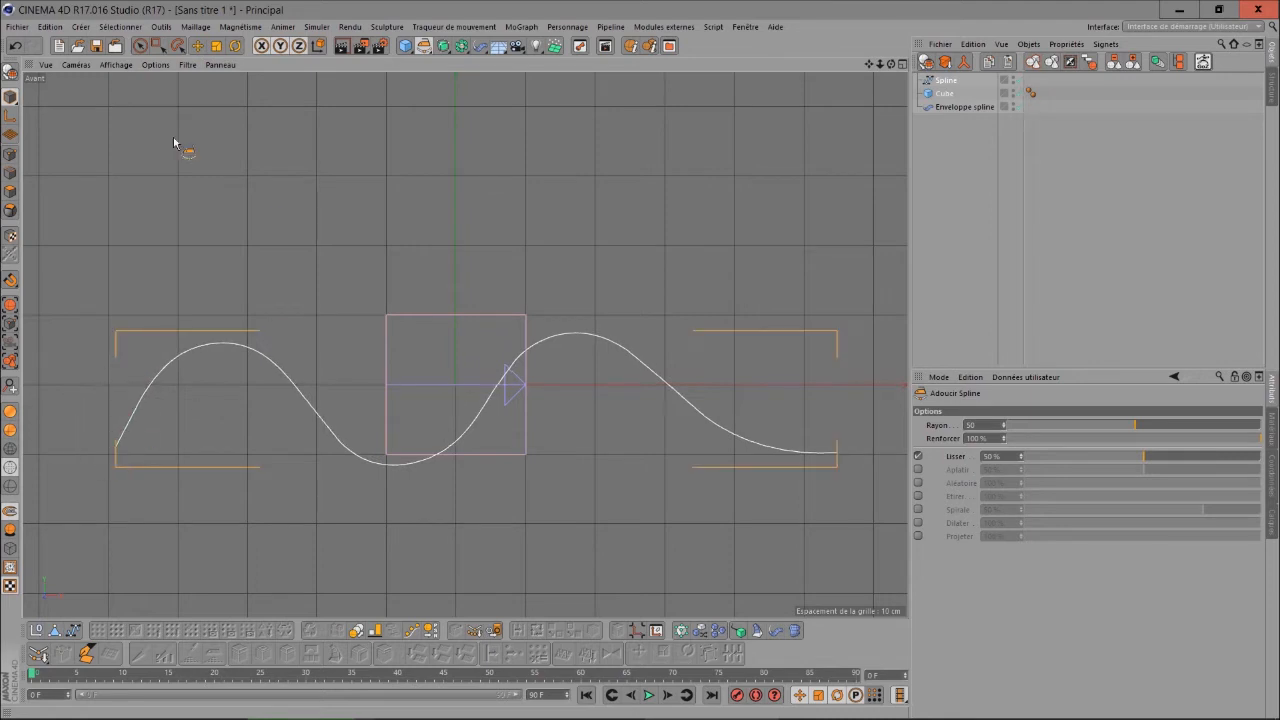
pyautogui.click(10, 154)
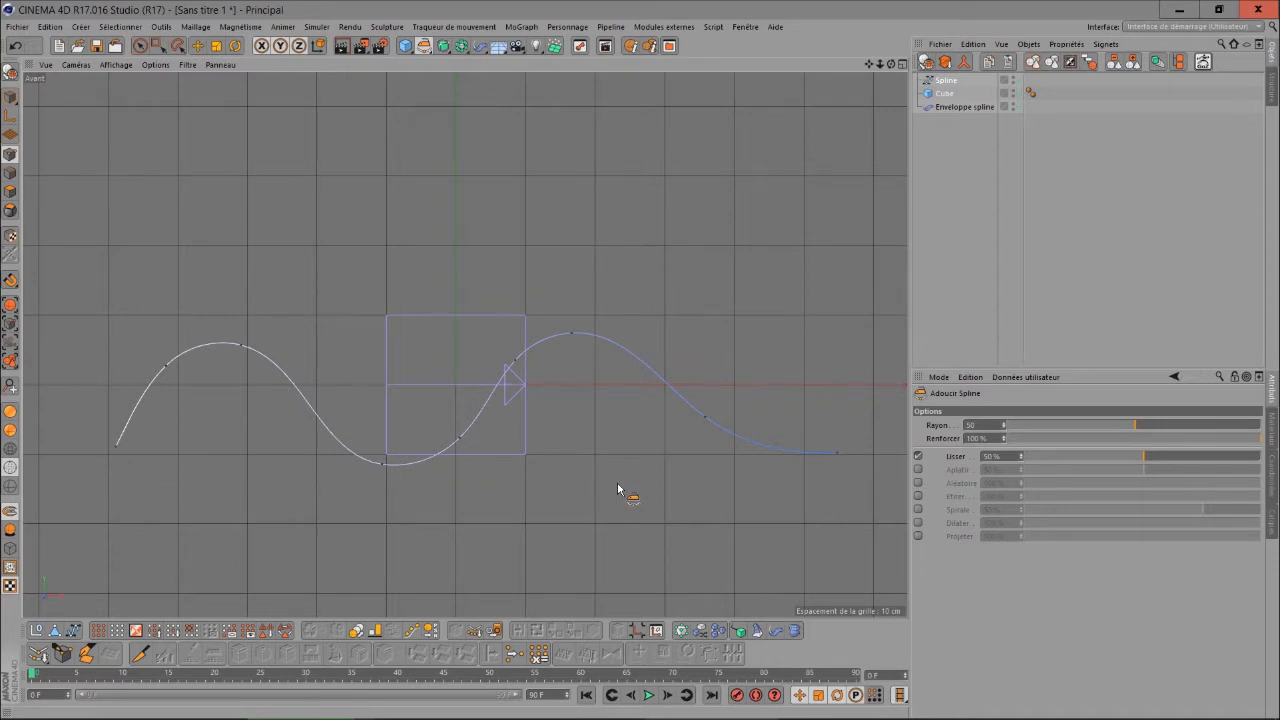
pyautogui.click(10, 96)
pyautogui.click(141, 46)
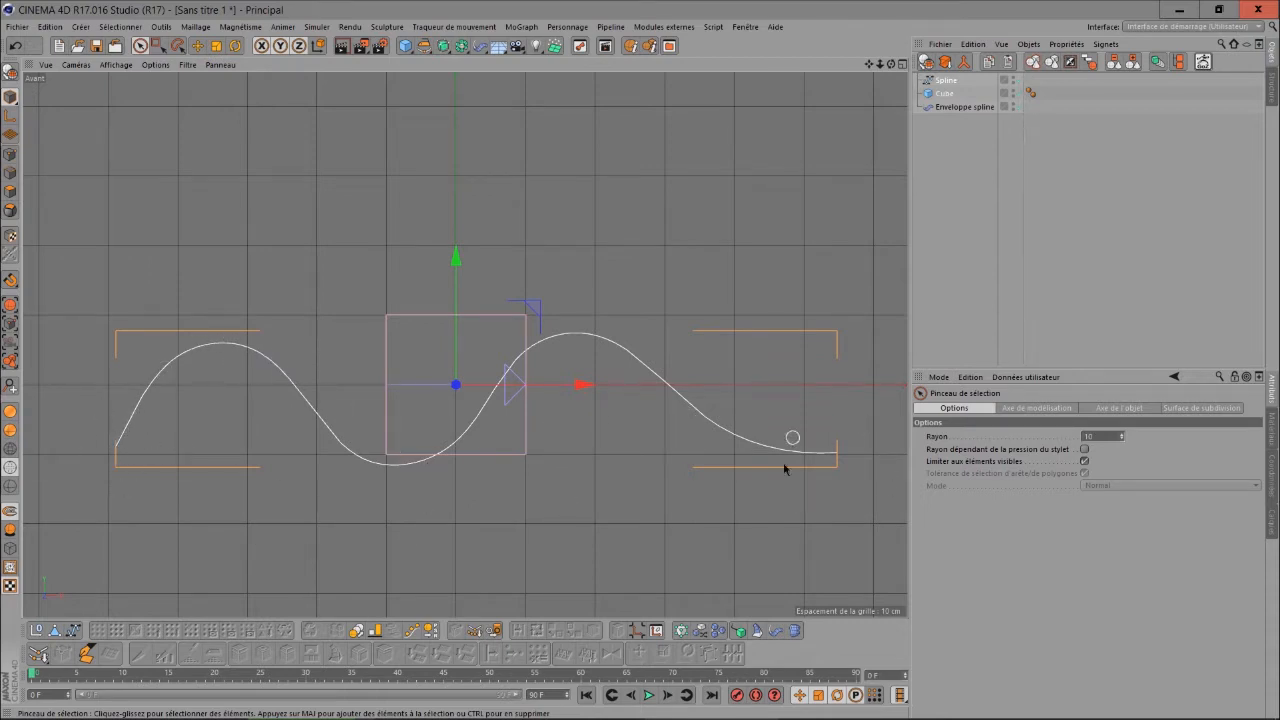
# Nest the spline wrap deformer under the cube and assign the wavy spline as its Spline, viewed in perspective
pyautogui.click(976, 112)
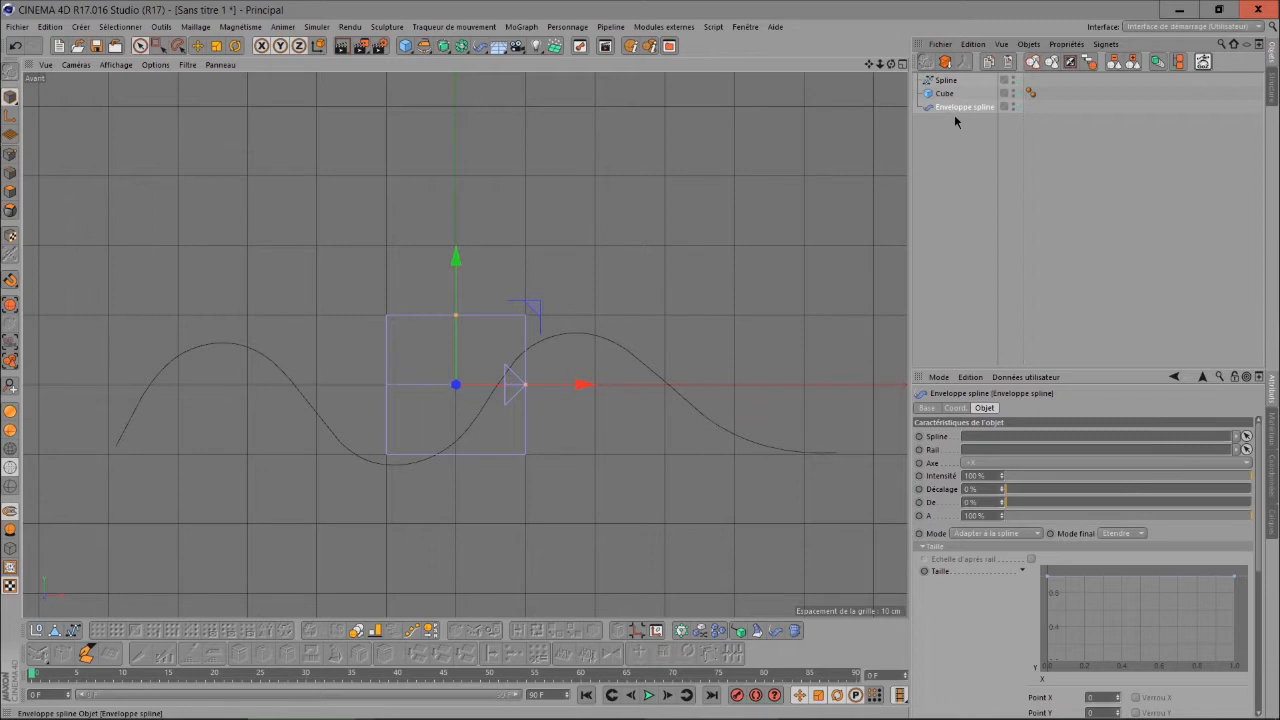
pyautogui.moveTo(955, 108); pyautogui.dragTo(950, 97)
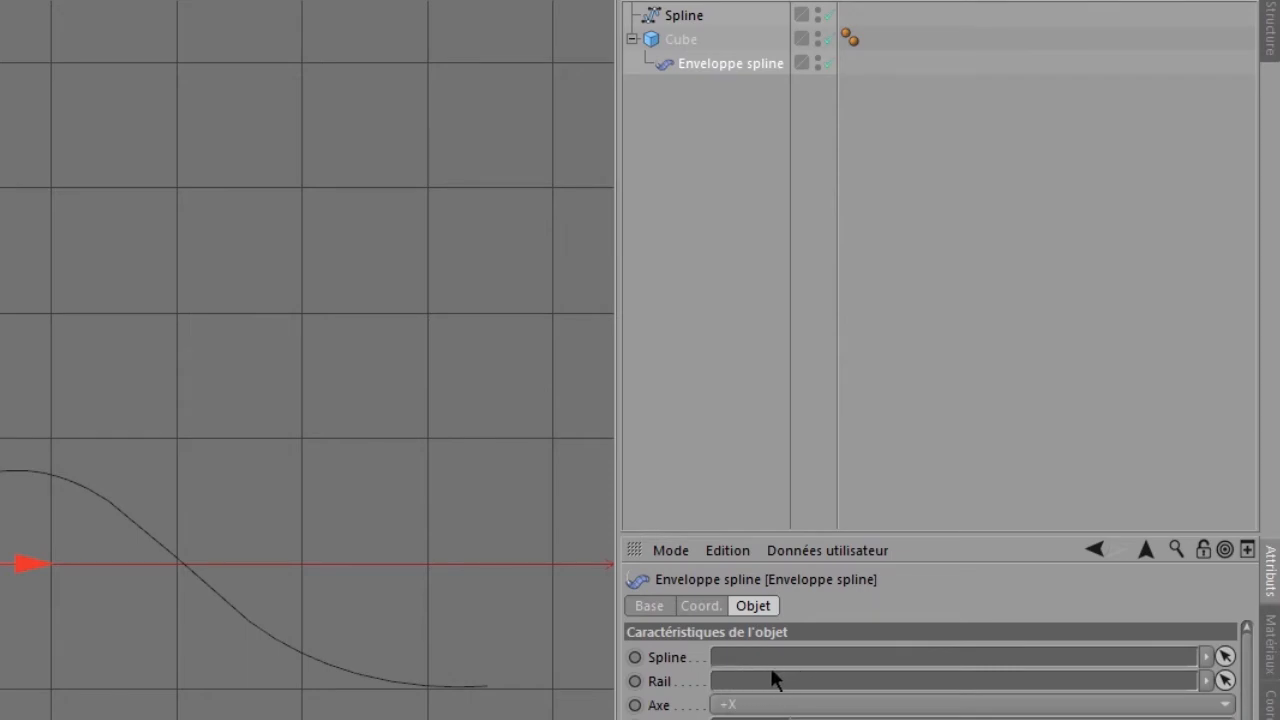
pyautogui.moveTo(700, 16); pyautogui.dragTo(775, 657)
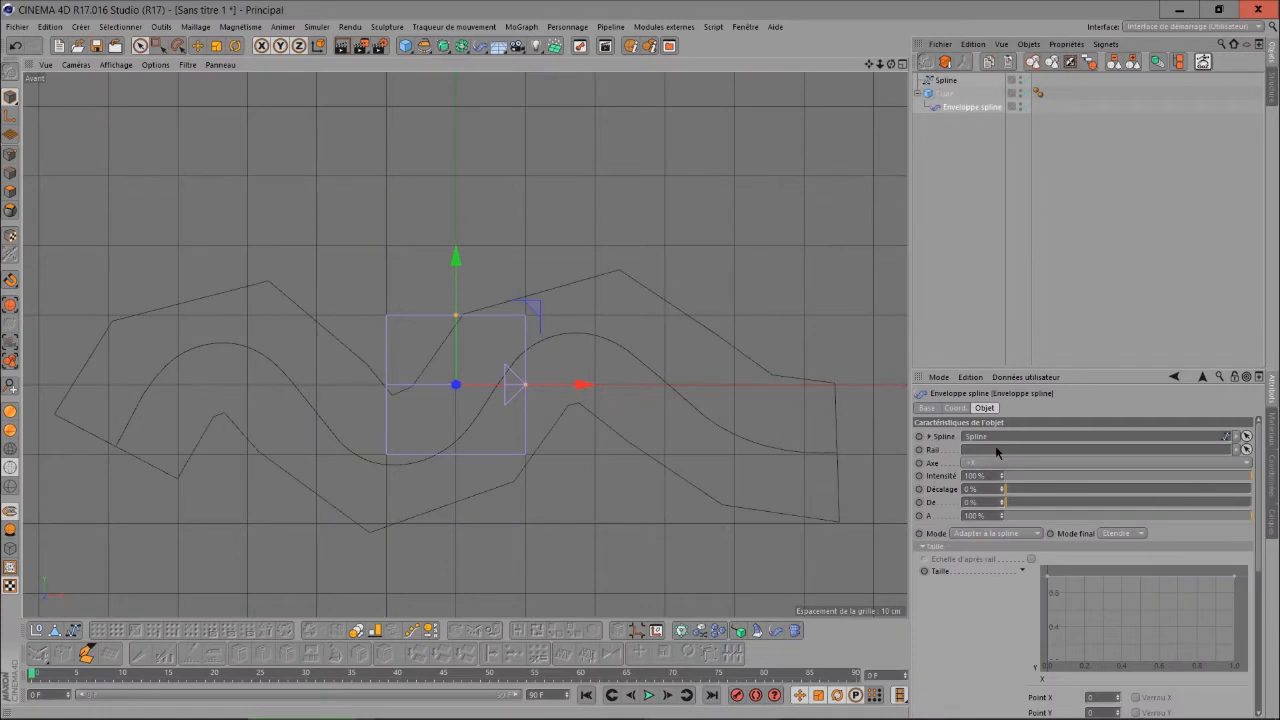
pyautogui.click(902, 64)
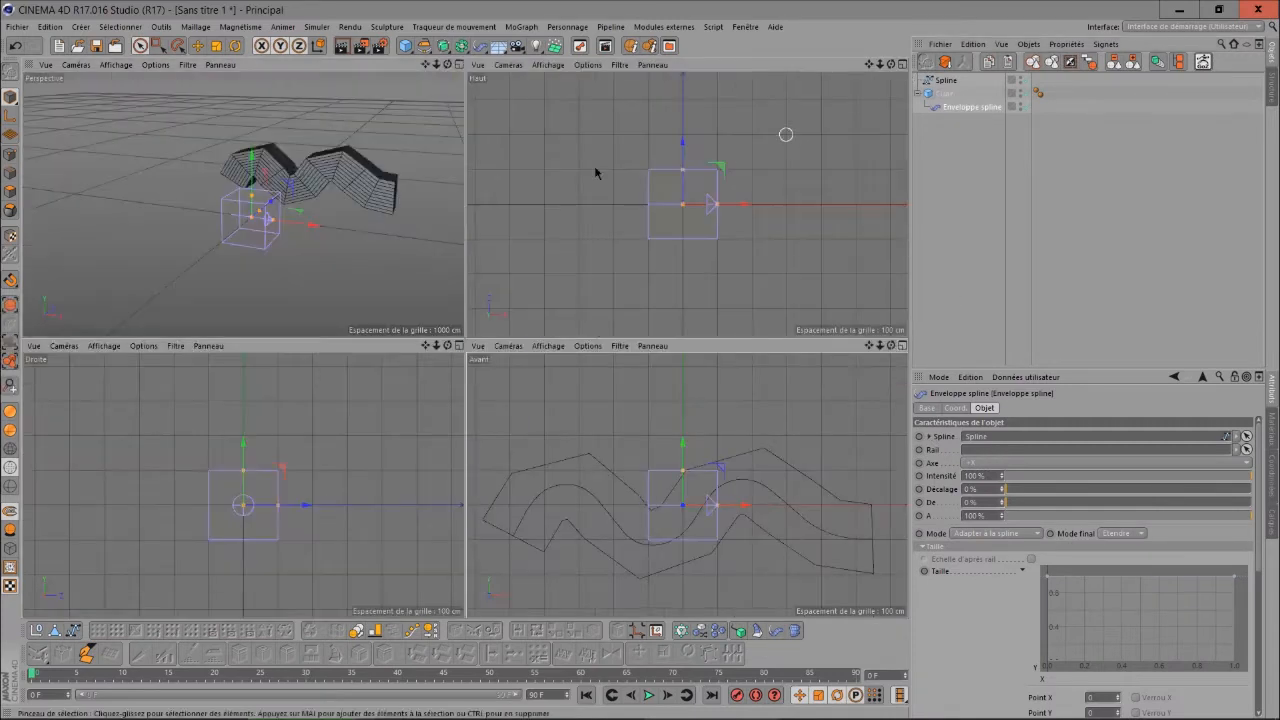
pyautogui.click(459, 64)
pyautogui.scroll(-2, 671, 223)
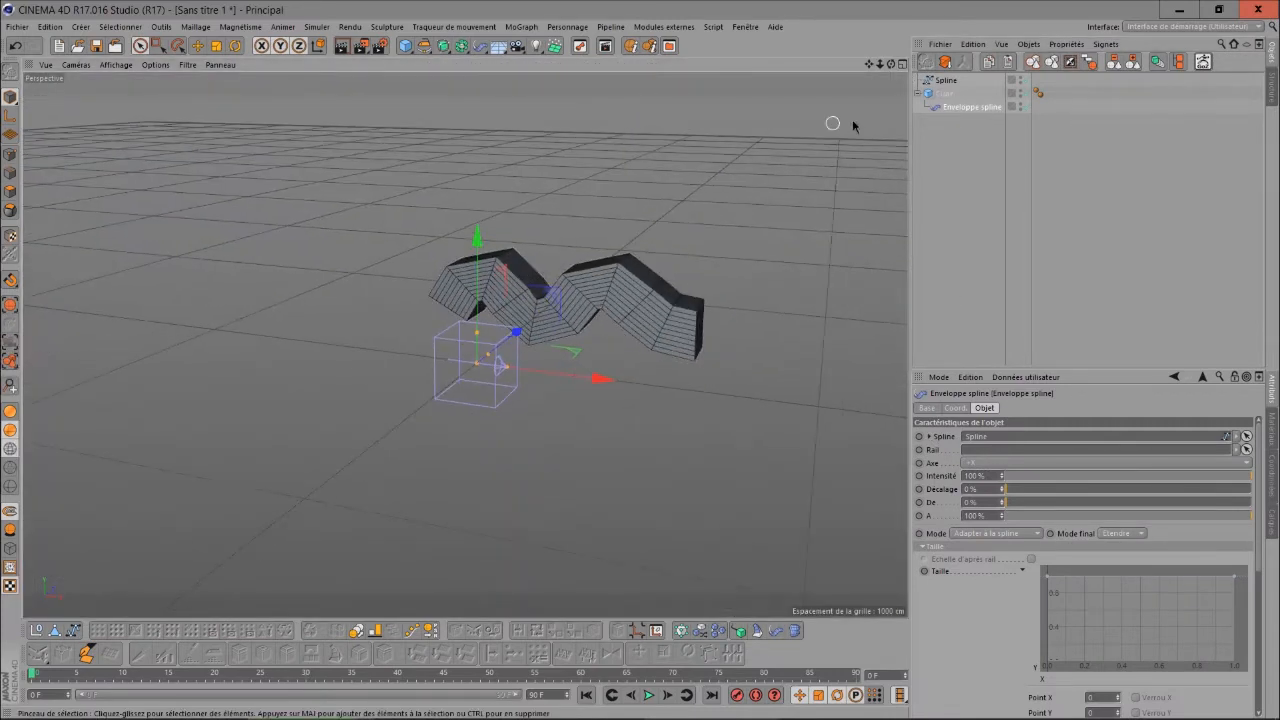
pyautogui.moveTo(891, 64); pyautogui.dragTo(922, 46)
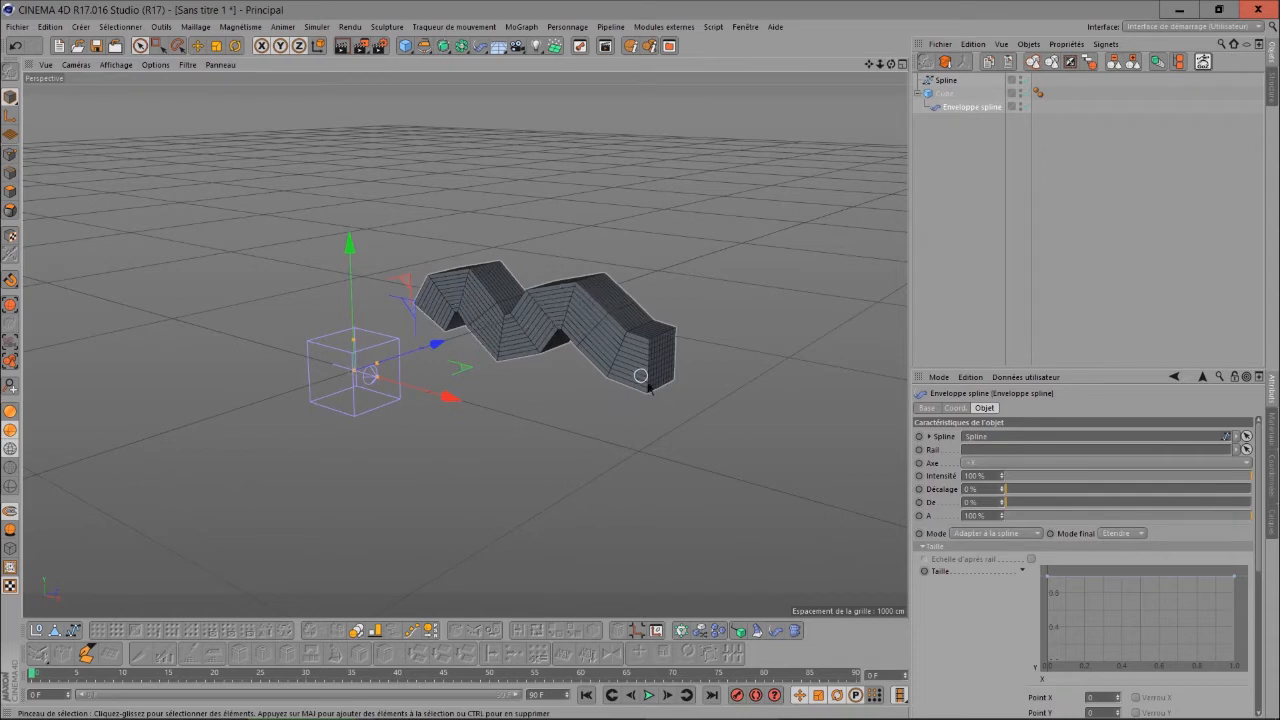
# Disable the spline wrap deformer and centre the wavy spline's axis on its geometry
pyautogui.click(1027, 107)
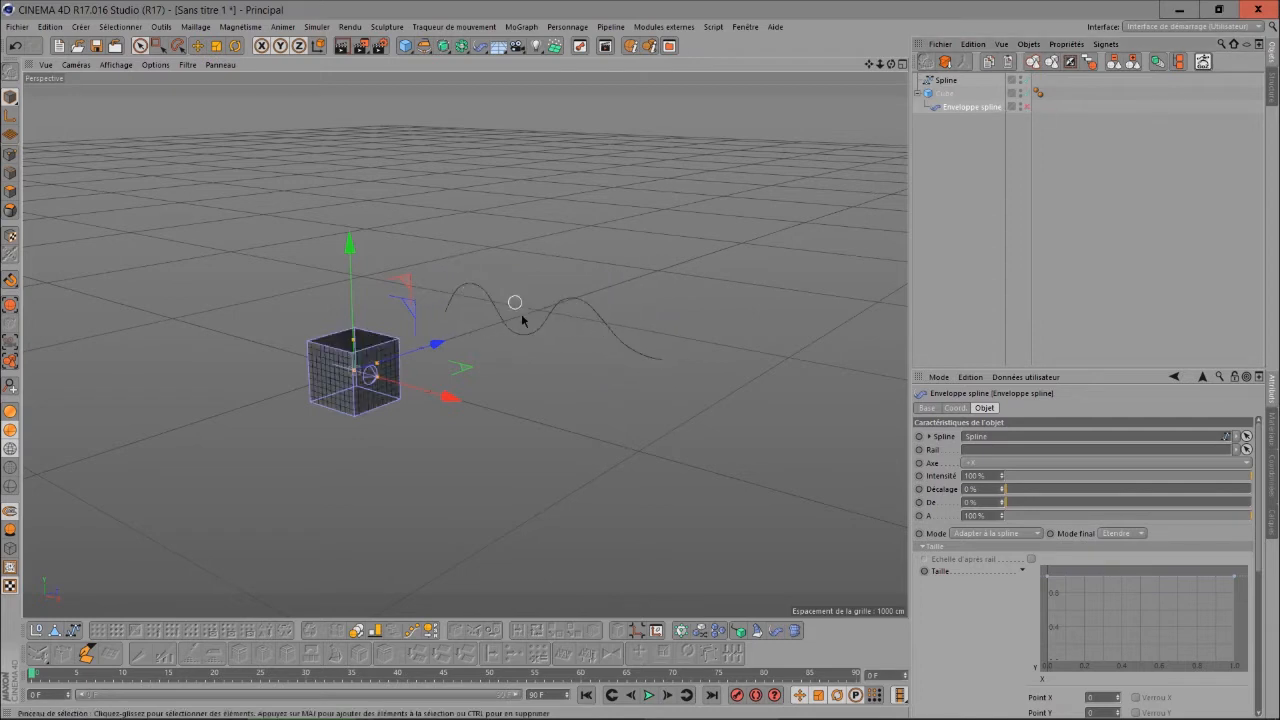
pyautogui.click(948, 82)
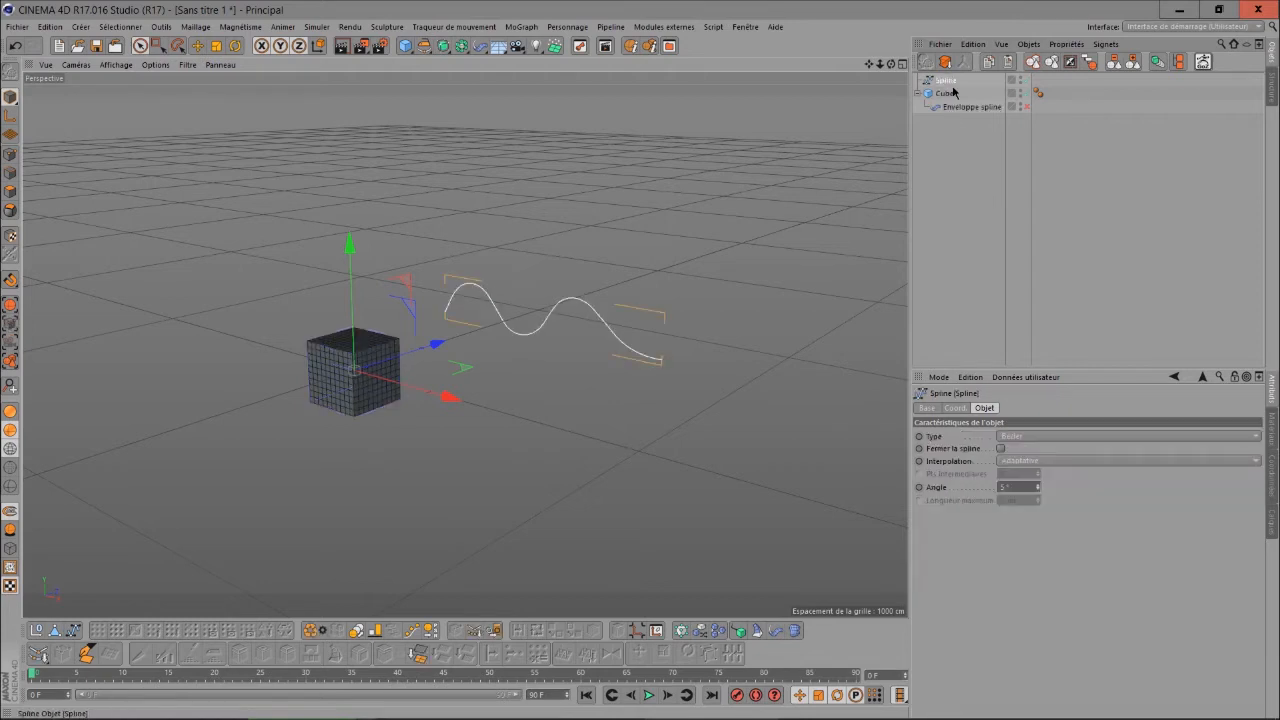
pyautogui.click(639, 632)
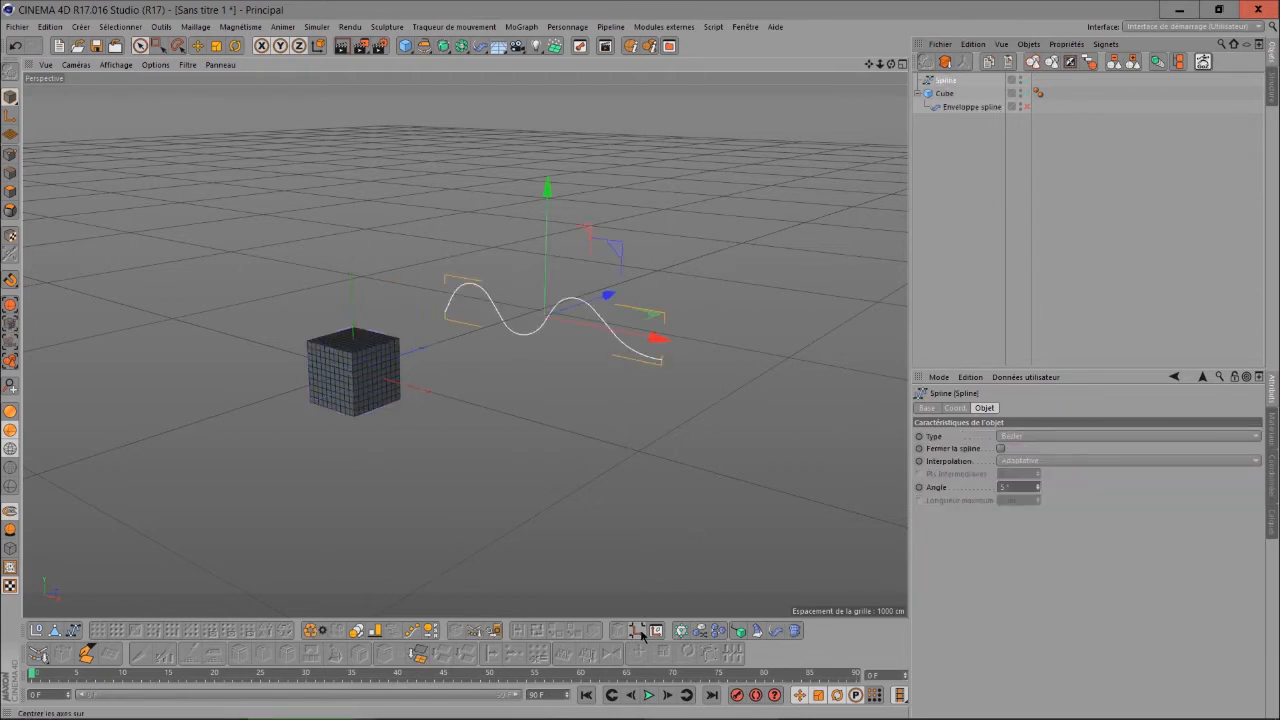
# Set the wavy spline's Z position to 0 cm and enable the spline wrap deformer again
pyautogui.click(955, 408)
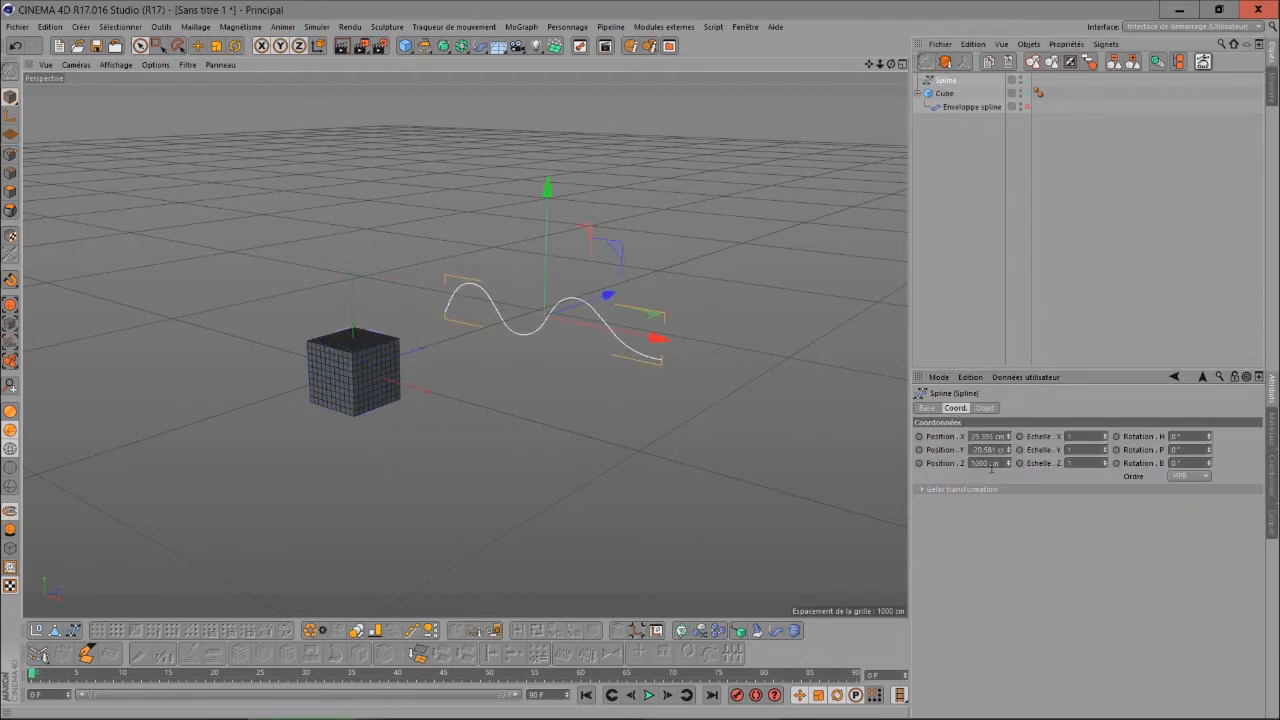
pyautogui.doubleClick(985, 463)
pyautogui.write('0')
pyautogui.press('Return')
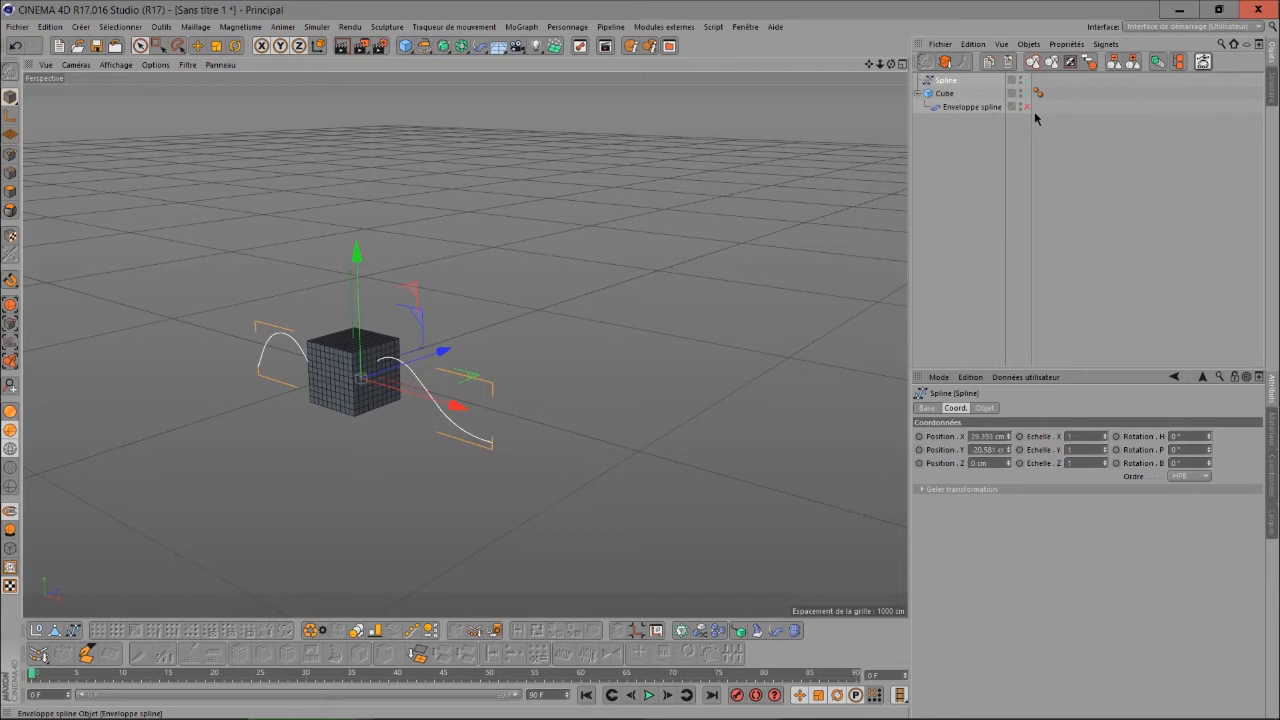
pyautogui.click(1027, 106)
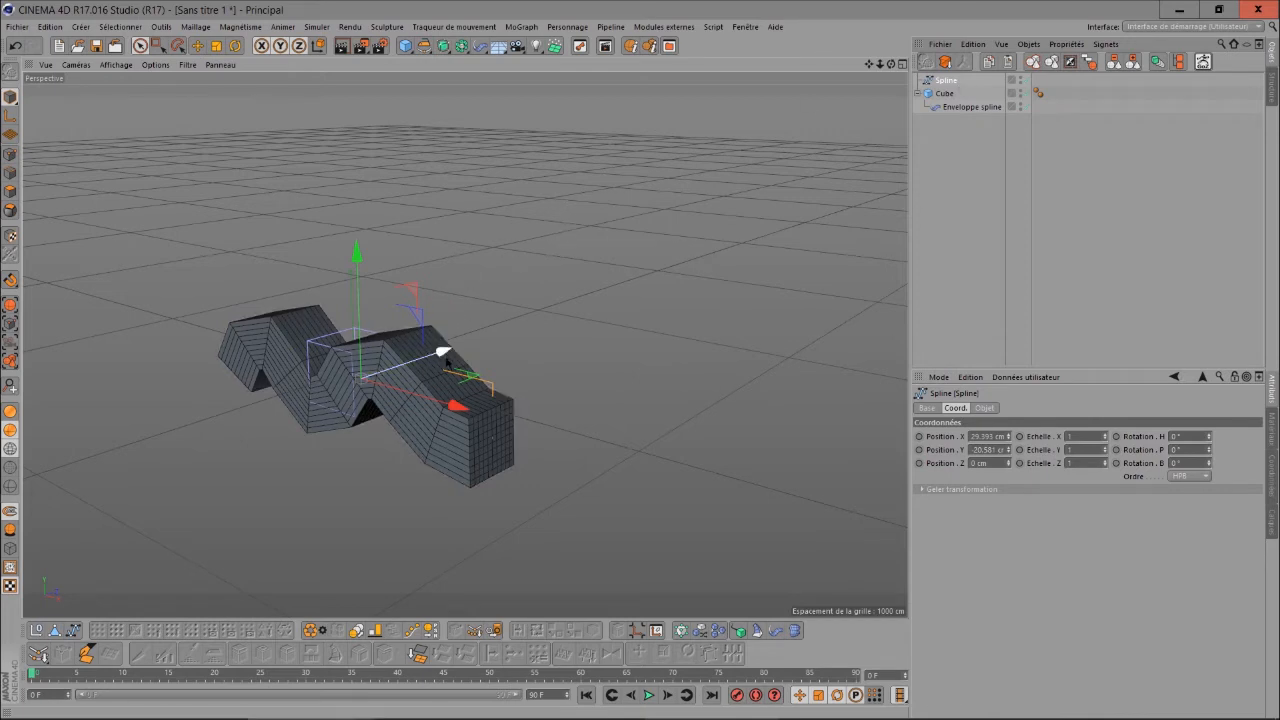
# Try moving the spline along its Z axis to about 796 cm, and undo the move
pyautogui.moveTo(445, 350); pyautogui.dragTo(588, 325)
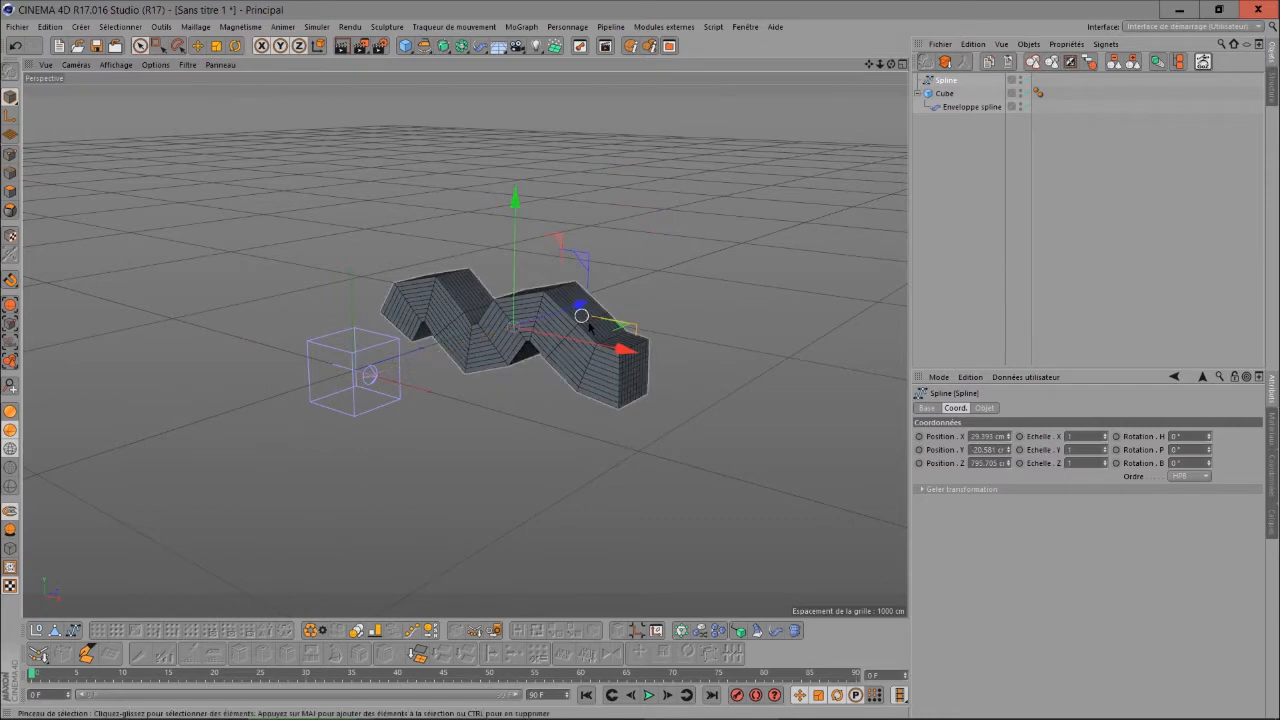
pyautogui.hotkey('ctrl', 'z')
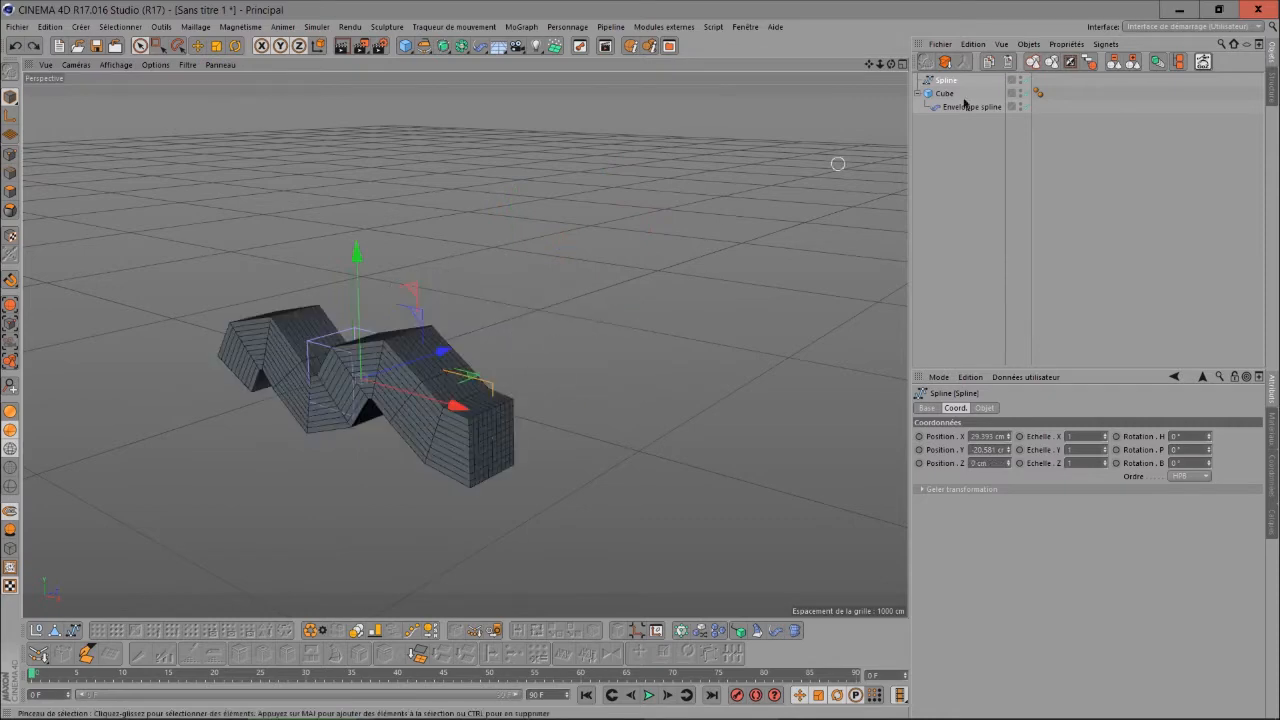
# Raise the cube's X segments to 30 so that it bends more smoothly along the spline
pyautogui.moveTo(891, 65); pyautogui.dragTo(923, 54)
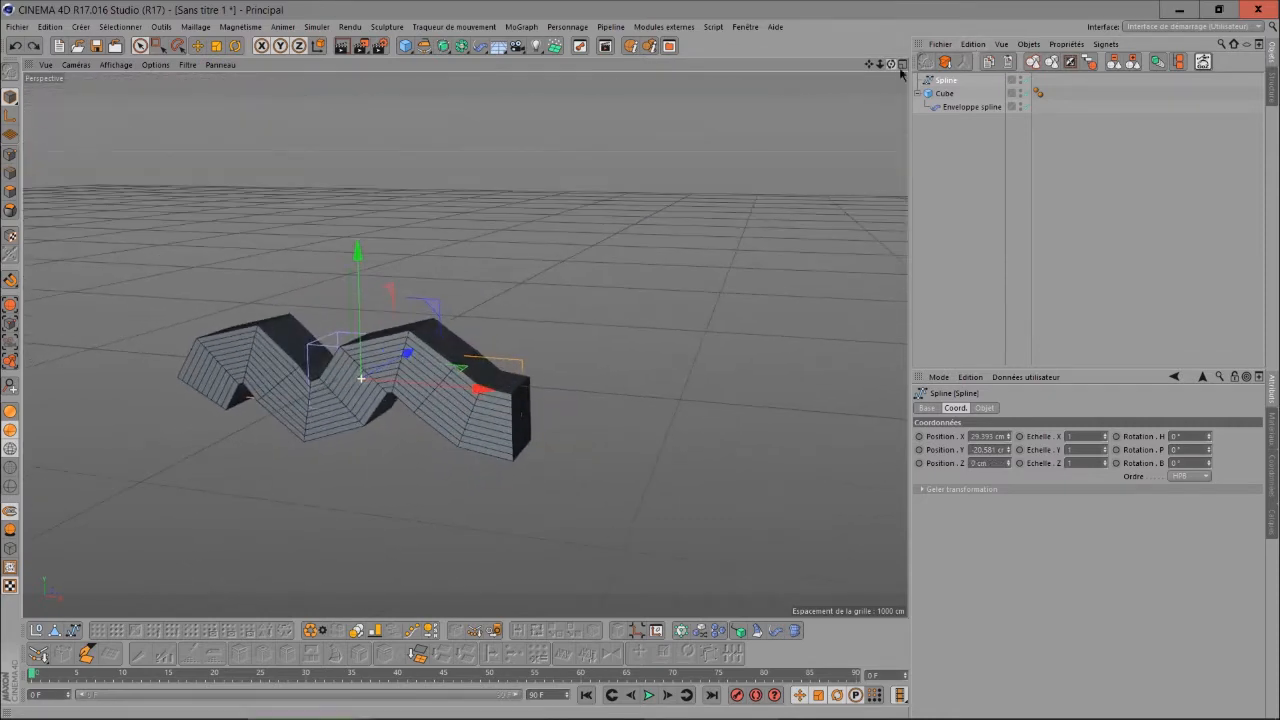
pyautogui.click(950, 94)
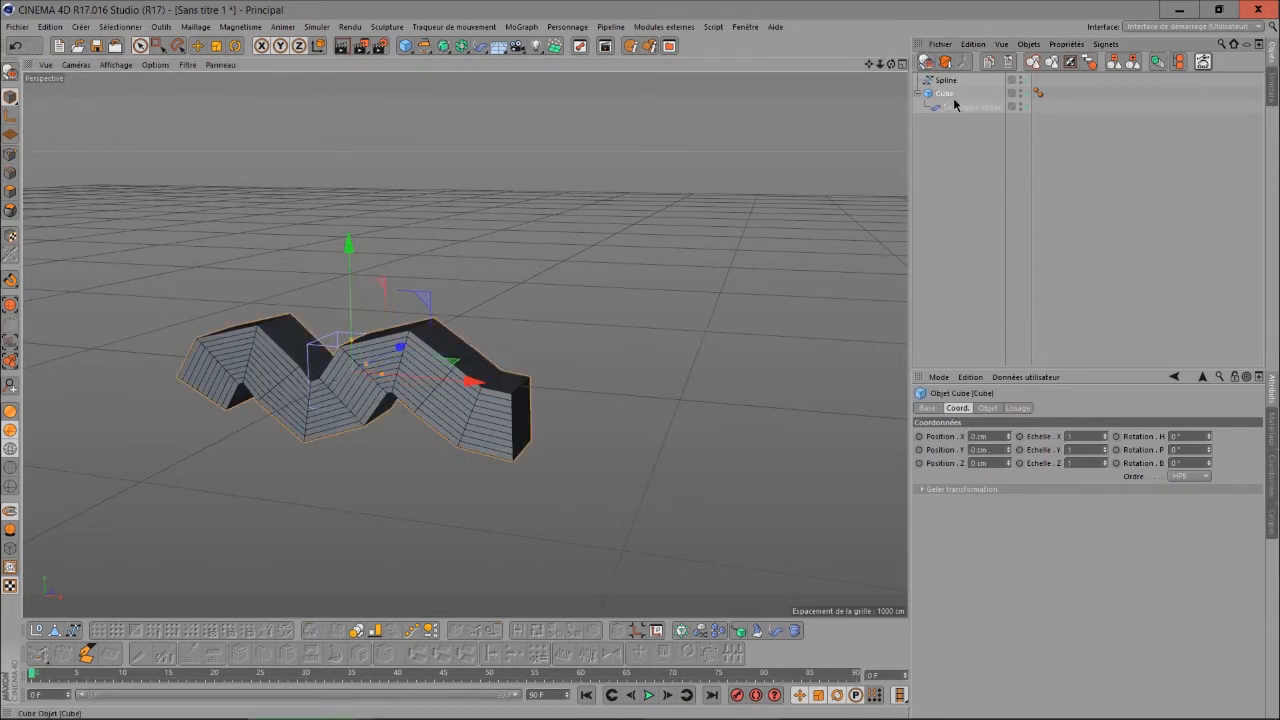
pyautogui.click(988, 409)
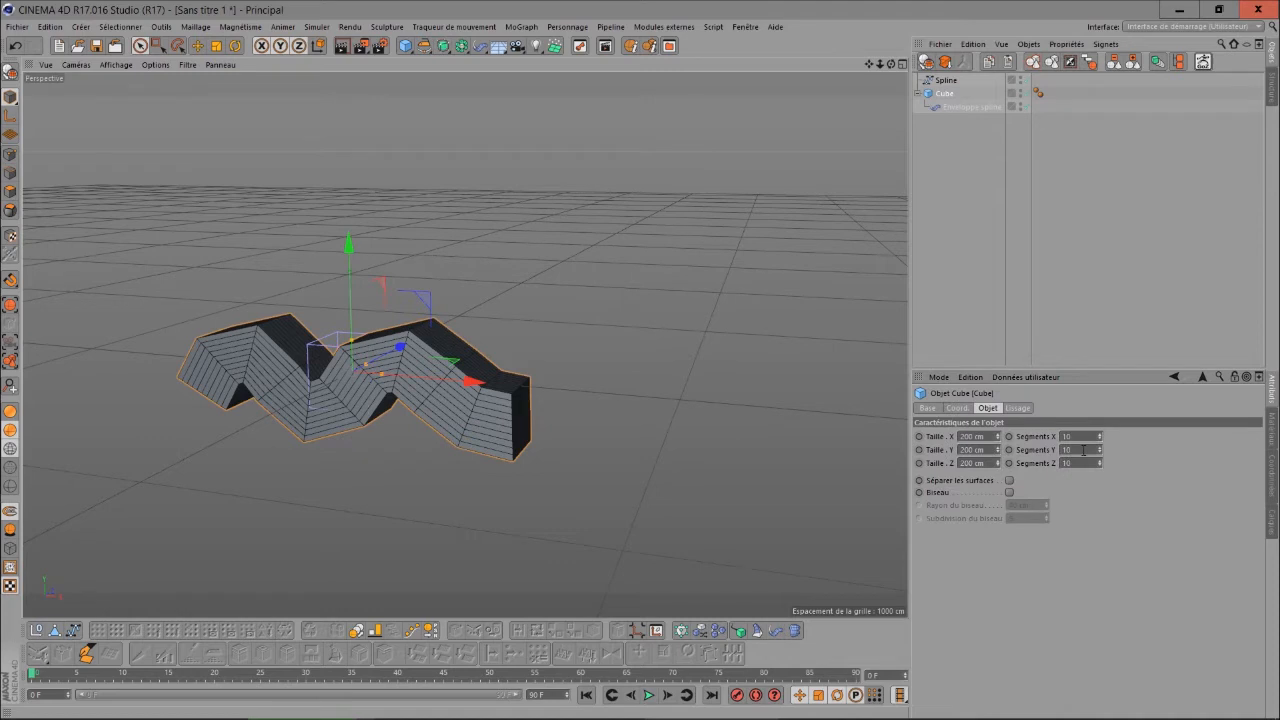
pyautogui.scroll(1, 1092, 444)
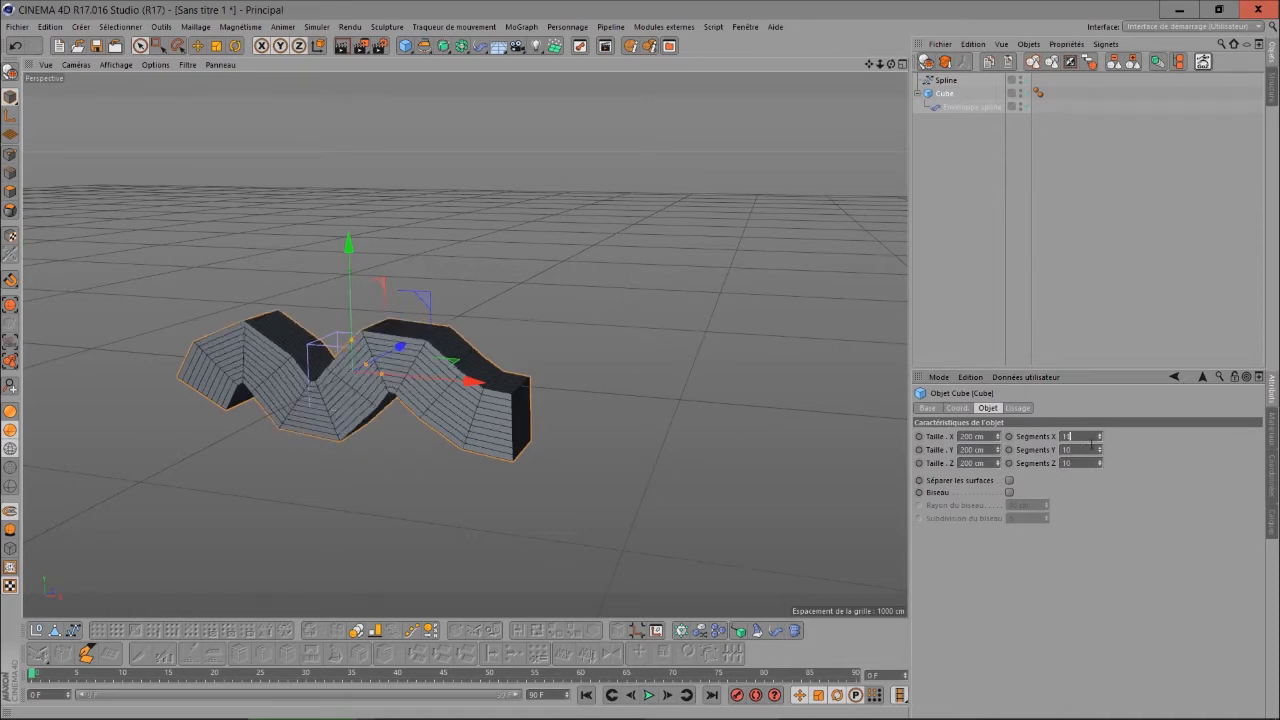
pyautogui.scroll(4, 1091, 446)
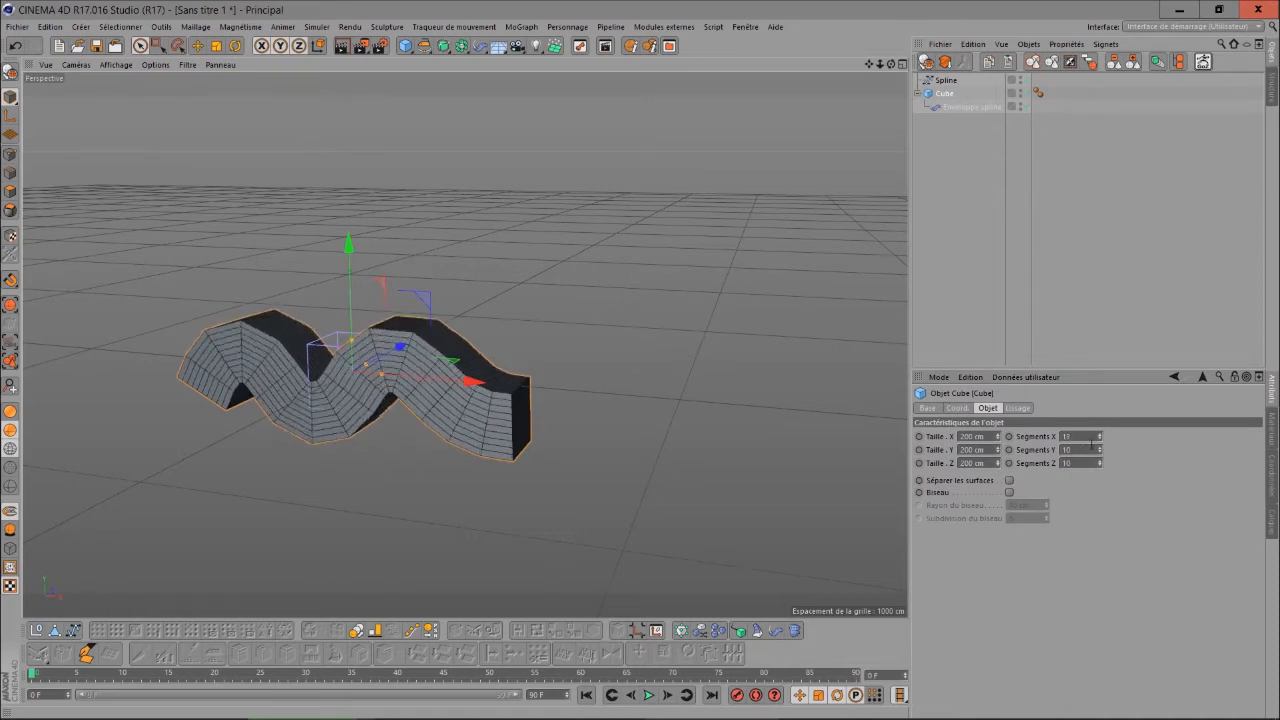
pyautogui.scroll(8, 1091, 446)
pyautogui.scroll(5, 1091, 446)
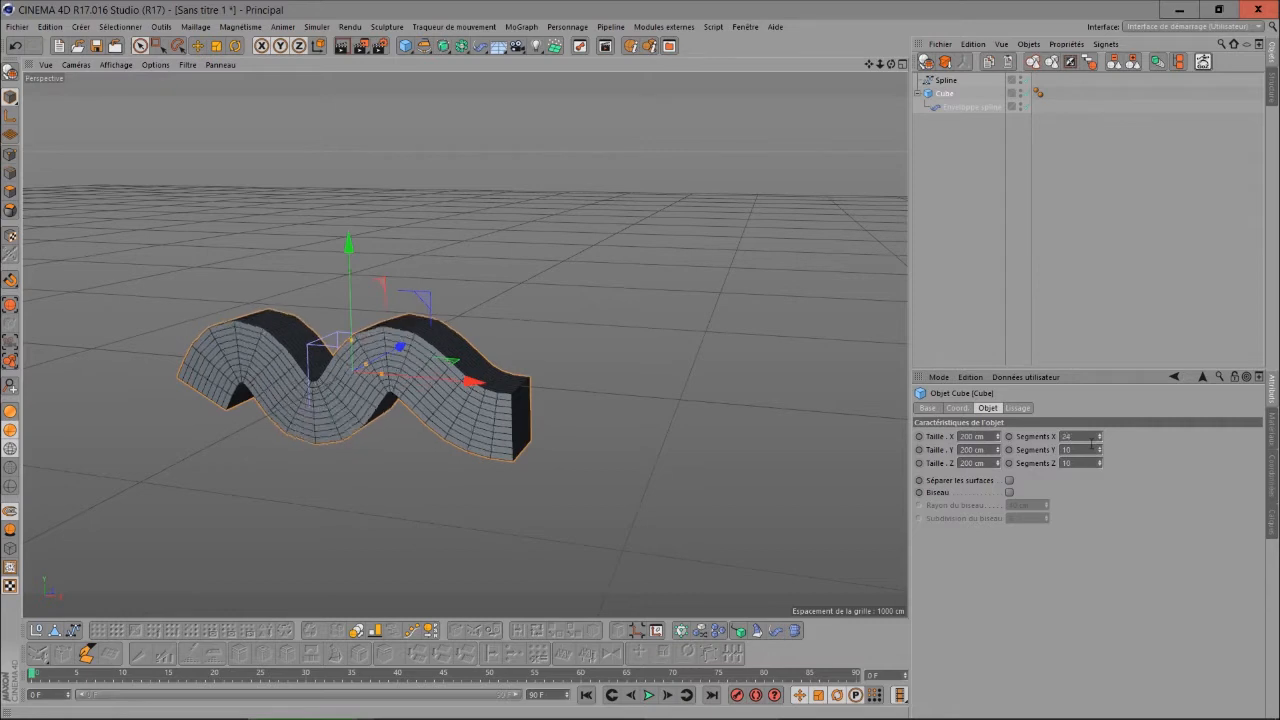
pyautogui.scroll(3, 1091, 446)
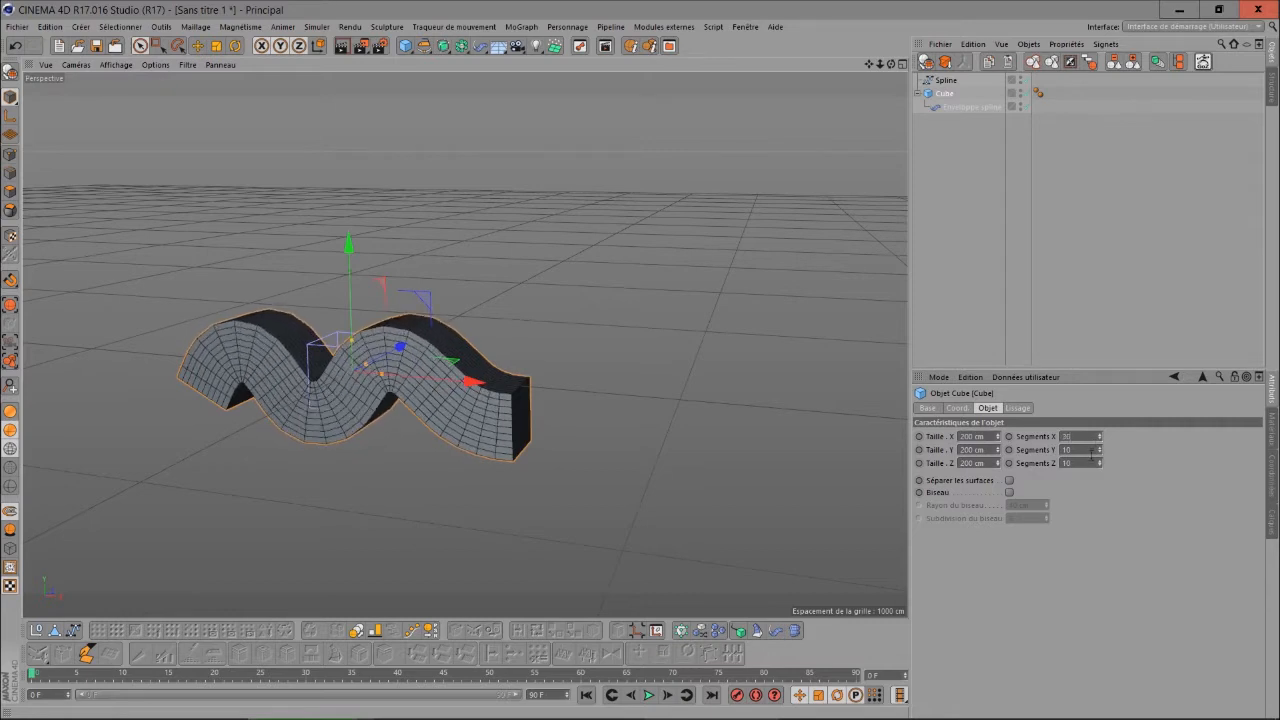
pyautogui.moveTo(891, 64); pyautogui.dragTo(924, 41)
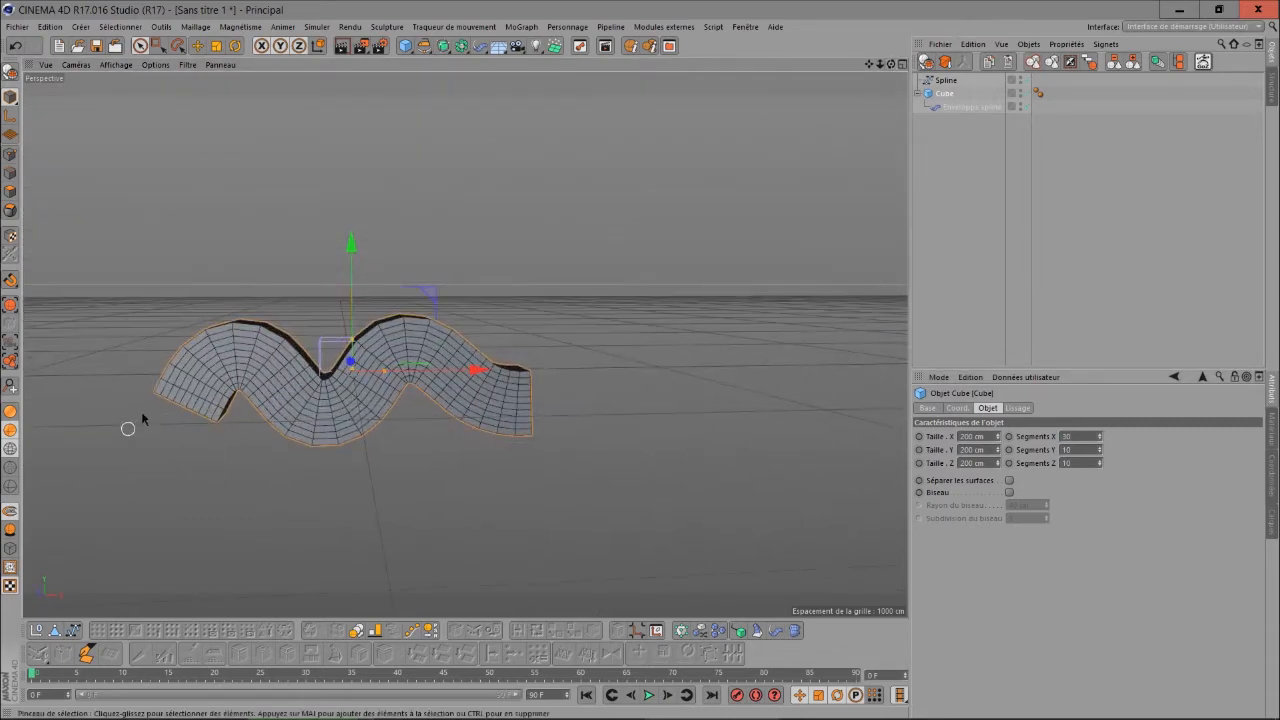
# Set the cube's X, Y and Z sizes to 100 cm each
pyautogui.click(990, 437)
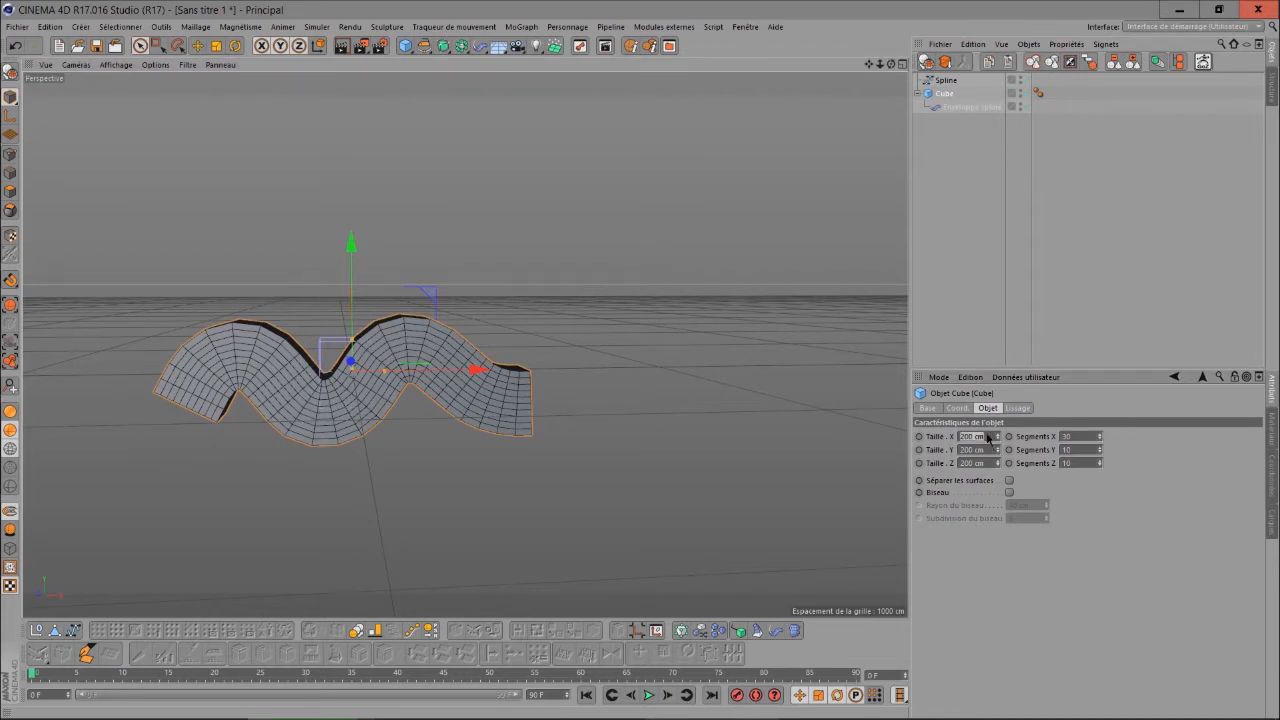
pyautogui.write('100')
pyautogui.press('Tab')
pyautogui.write('100')
pyautogui.press('Tab')
pyautogui.write('1')
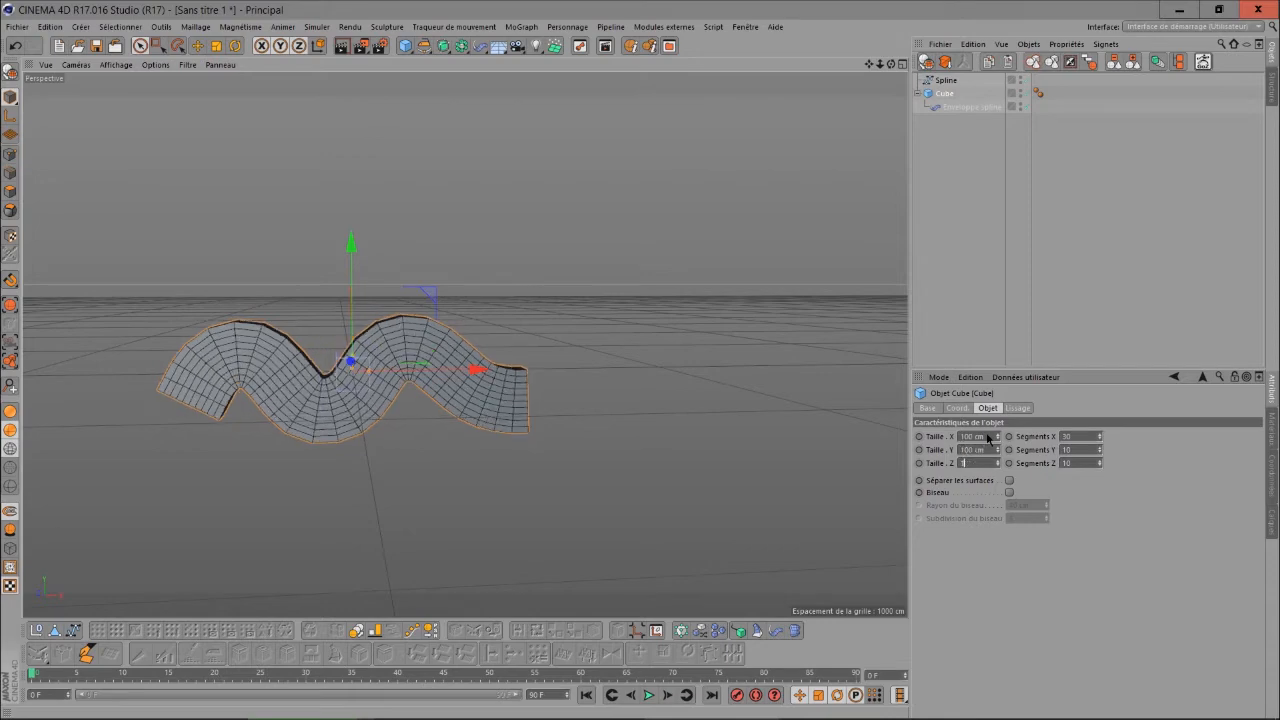
pyautogui.write('00')
pyautogui.press('Tab')
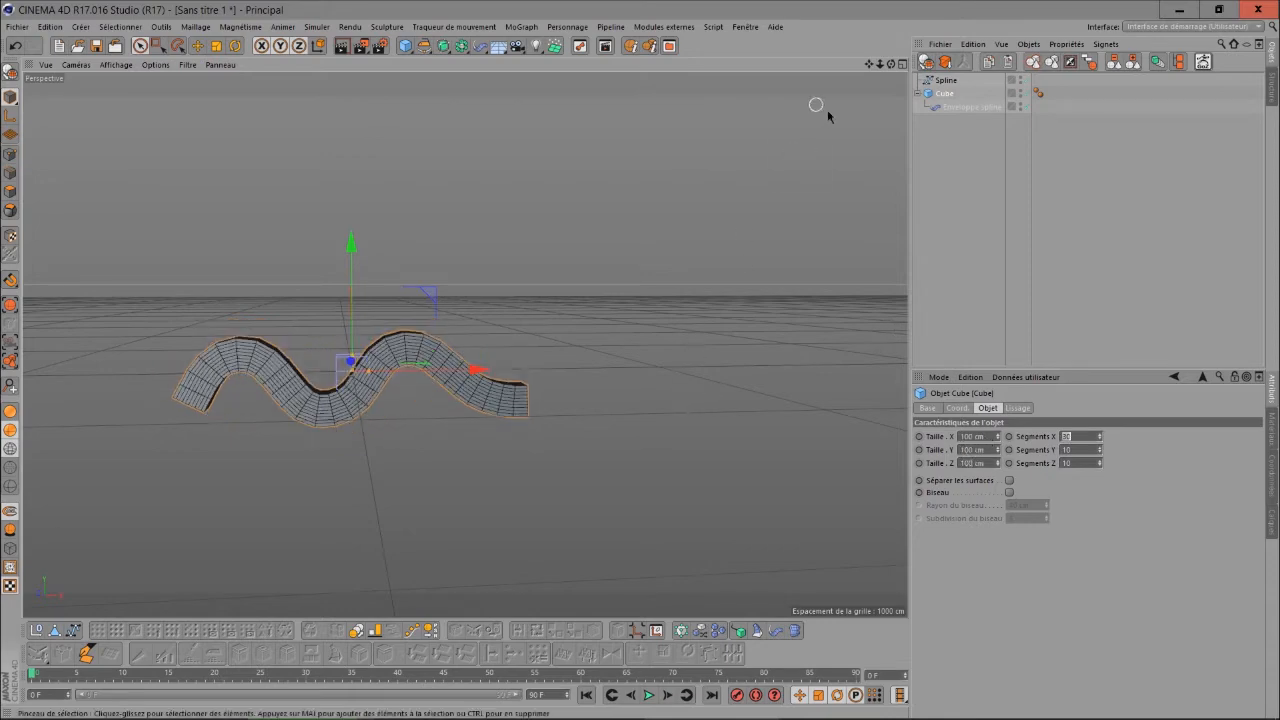
# Vary the spline wrap deformer's intensity, return it to 100 %, and set the deformer's pitch rotation to 90°
pyautogui.moveTo(891, 64); pyautogui.dragTo(870, 105)
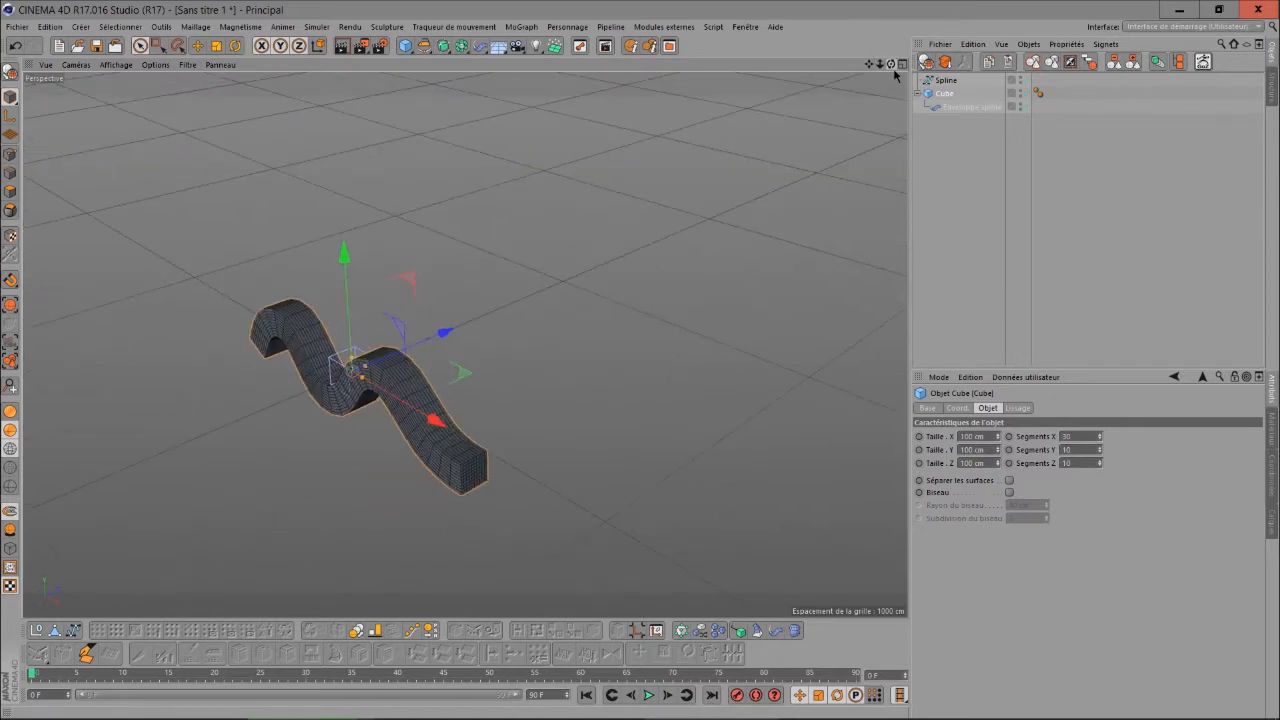
pyautogui.click(955, 107)
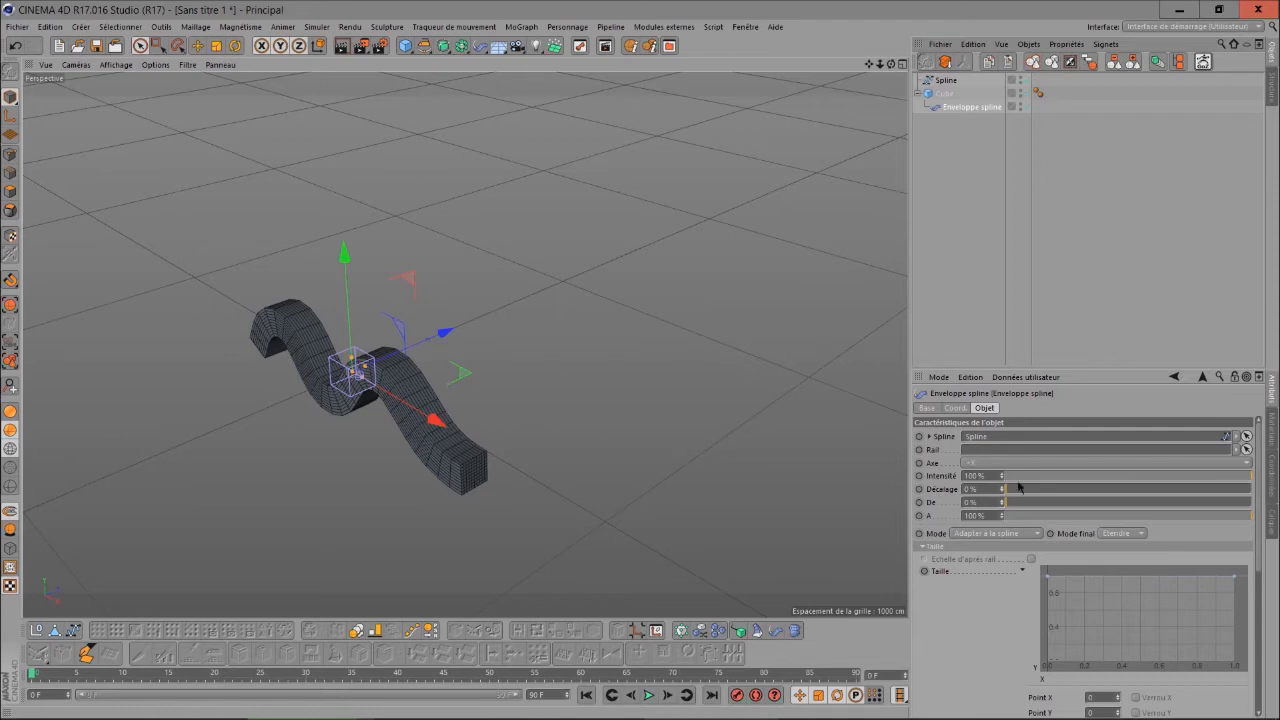
pyautogui.moveTo(1243, 485)
pyautogui.mouseDown()
pyautogui.moveTo(1006, 494)
pyautogui.moveTo(1165, 479)
pyautogui.moveTo(1245, 478)
pyautogui.moveTo(1032, 491)
pyautogui.moveTo(1250, 480)
pyautogui.moveTo(989, 501)
pyautogui.moveTo(1261, 492)
pyautogui.mouseUp()
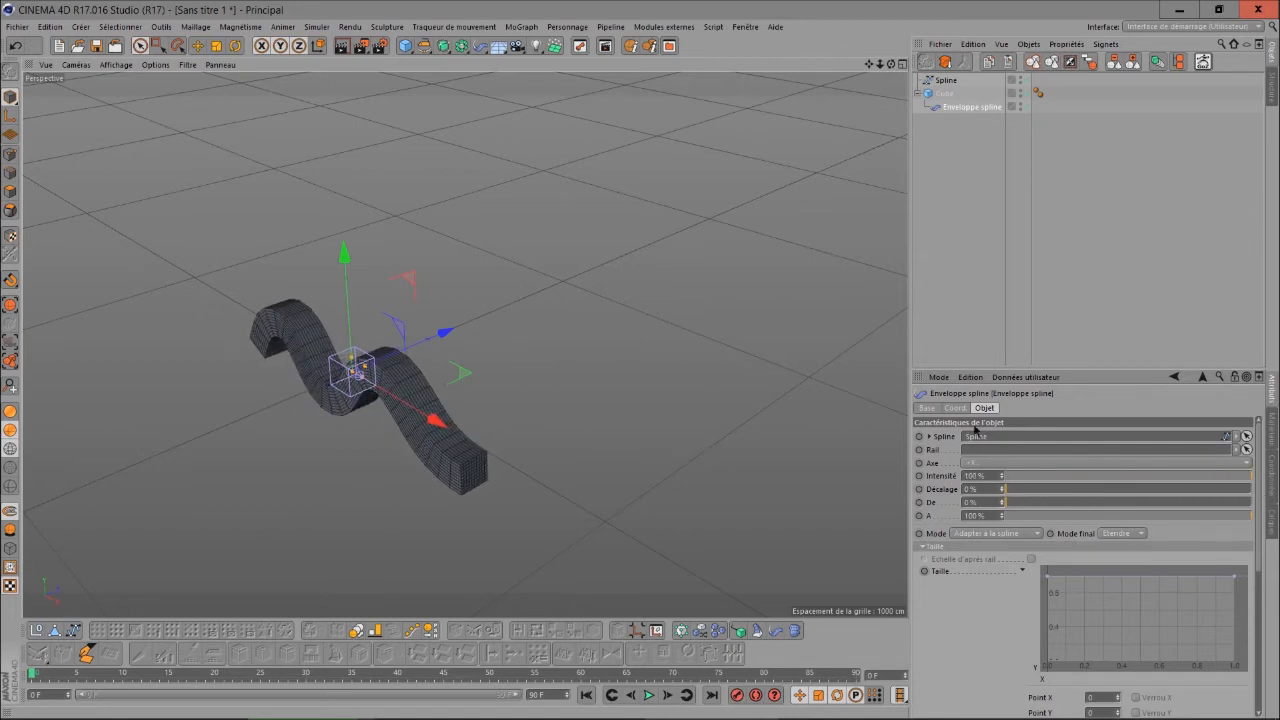
pyautogui.click(956, 409)
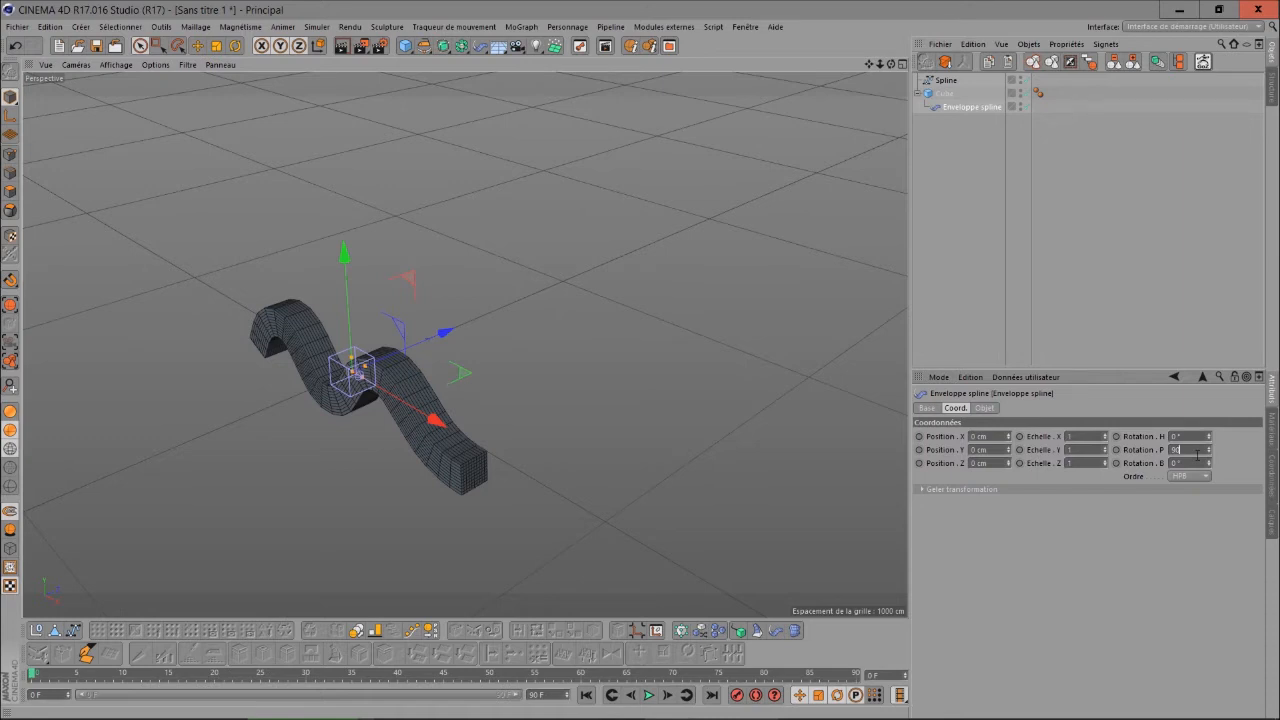
pyautogui.press('Return')
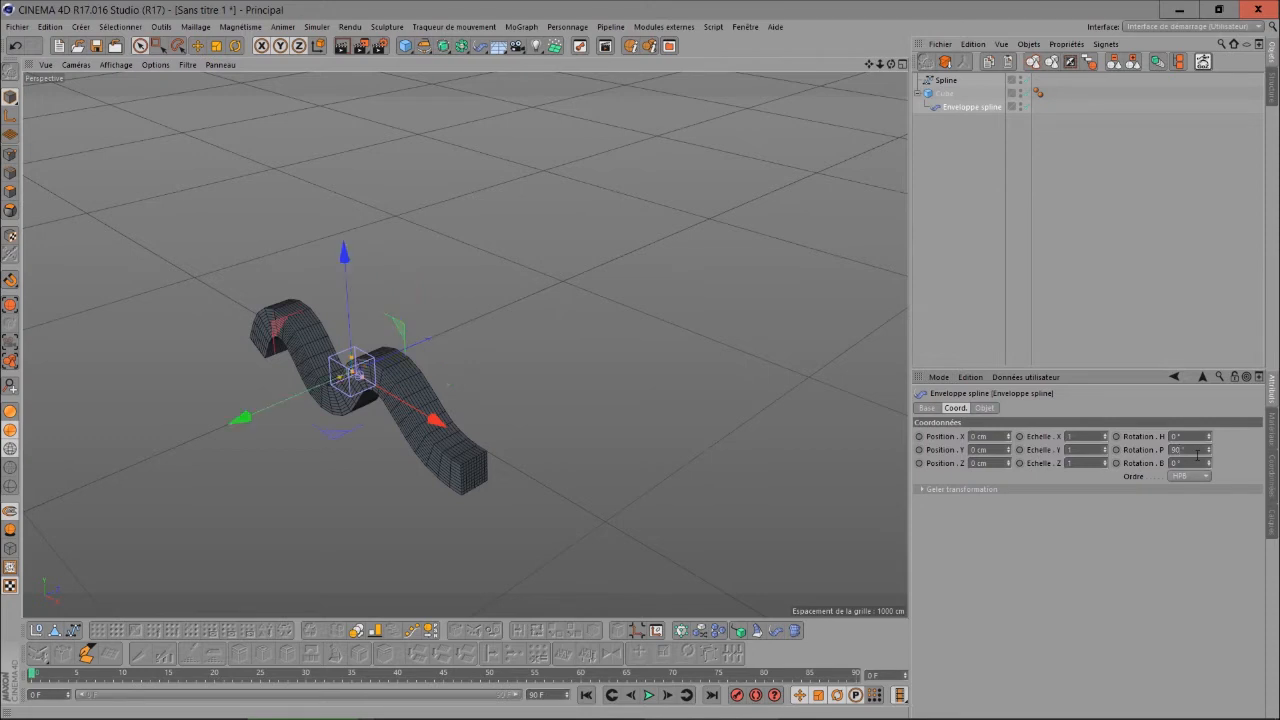
# Try the spline wrap's intensity again from a closer view and lower it to 0 %
pyautogui.click(985, 408)
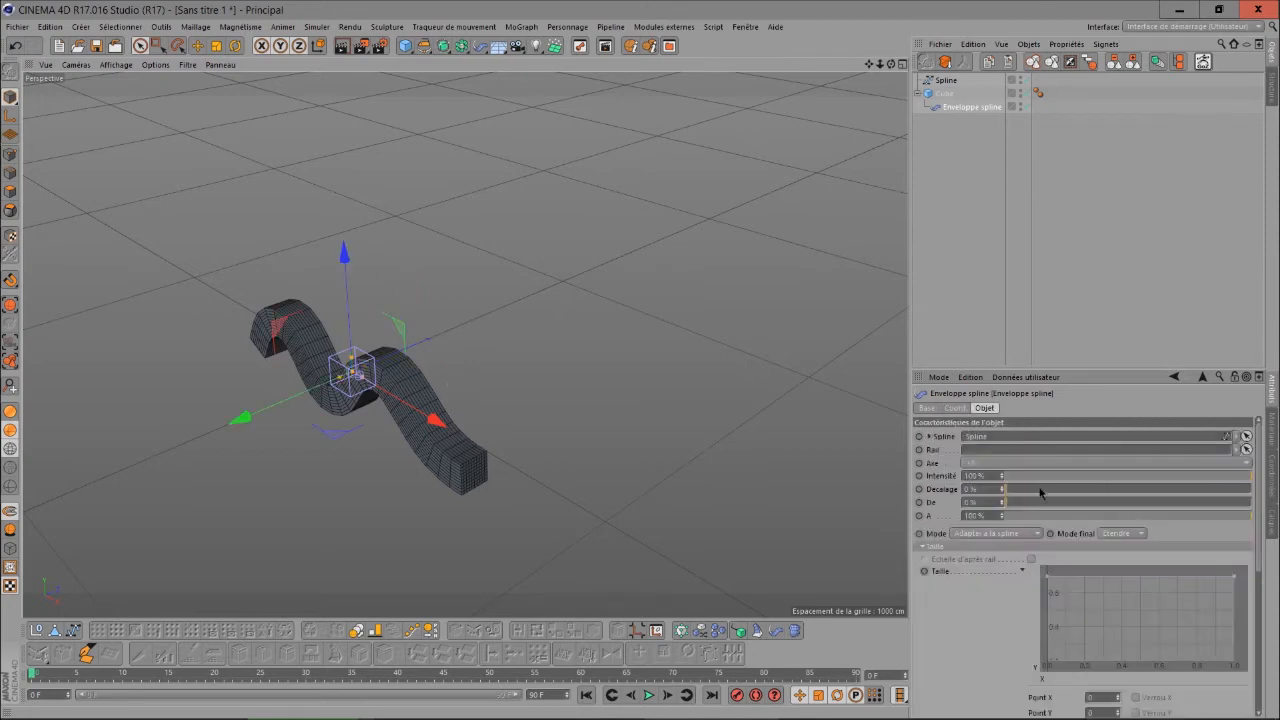
pyautogui.moveTo(1189, 489); pyautogui.dragTo(1257, 500)
pyautogui.scroll(5, 511, 511)
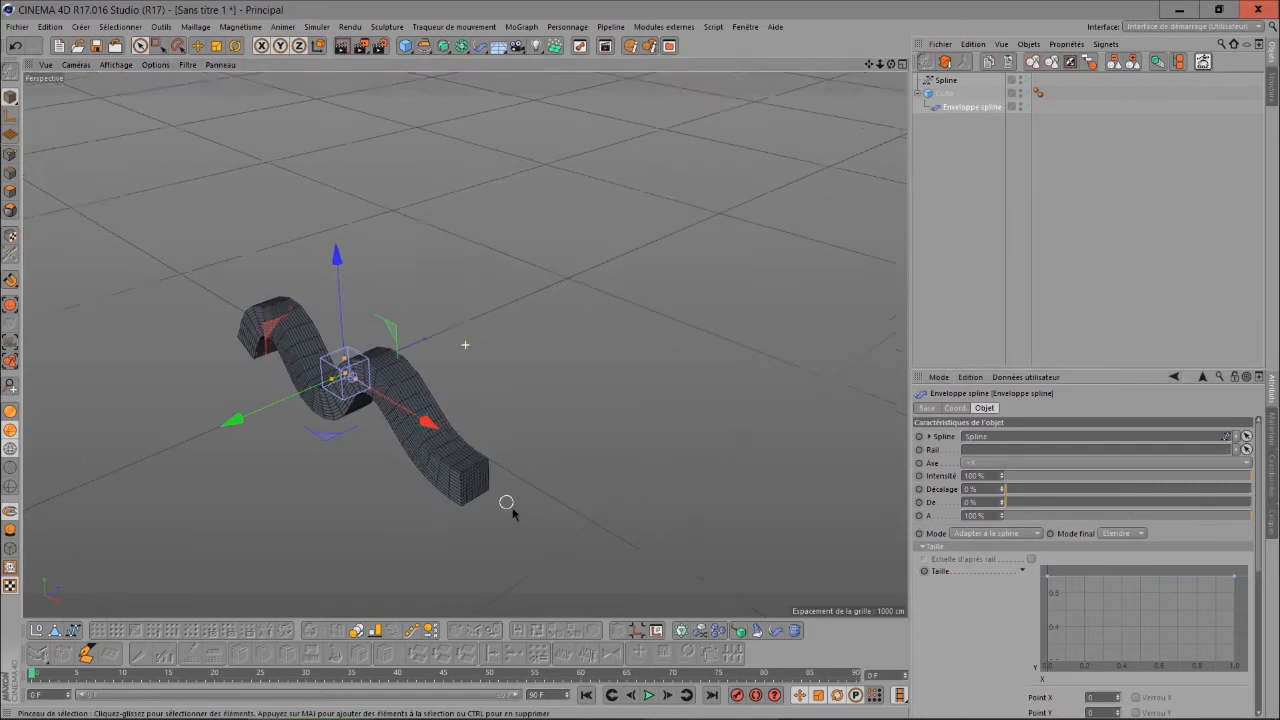
pyautogui.moveTo(869, 65); pyautogui.dragTo(960, 30)
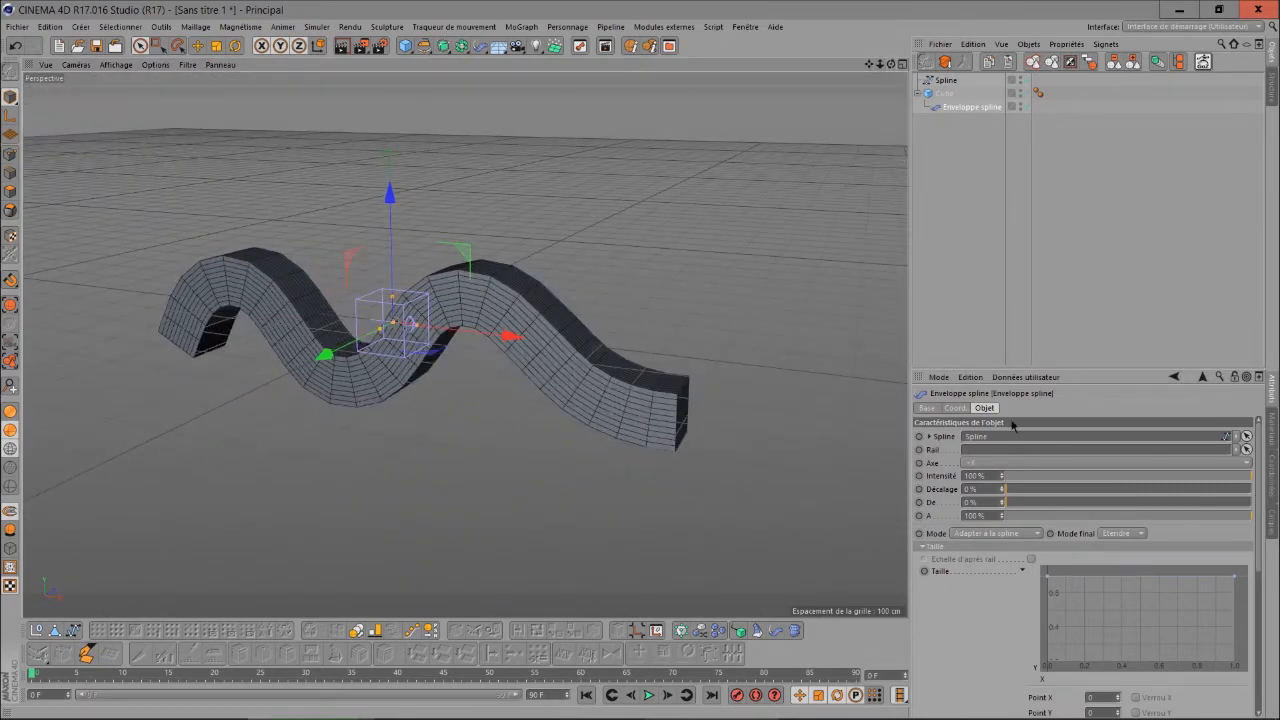
pyautogui.moveTo(1250, 487); pyautogui.dragTo(1004, 484)
pyautogui.scroll(5, 371, 349)
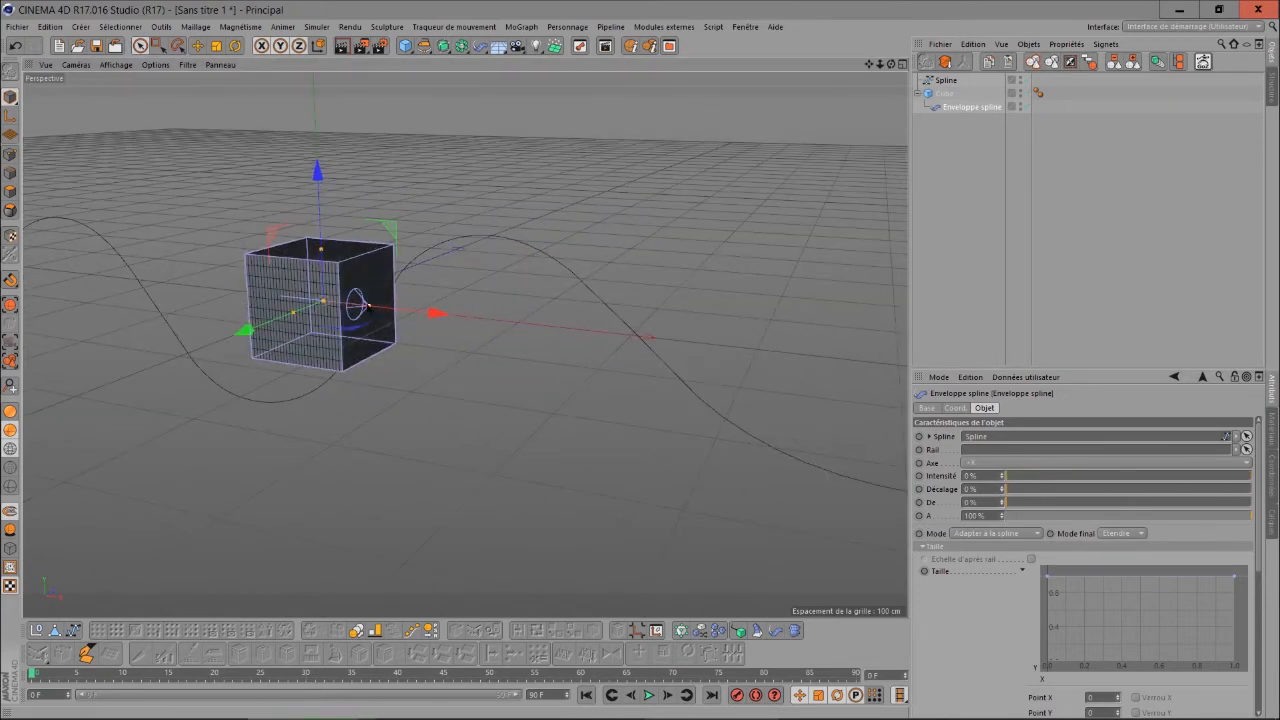
pyautogui.scroll(-5, 364, 322)
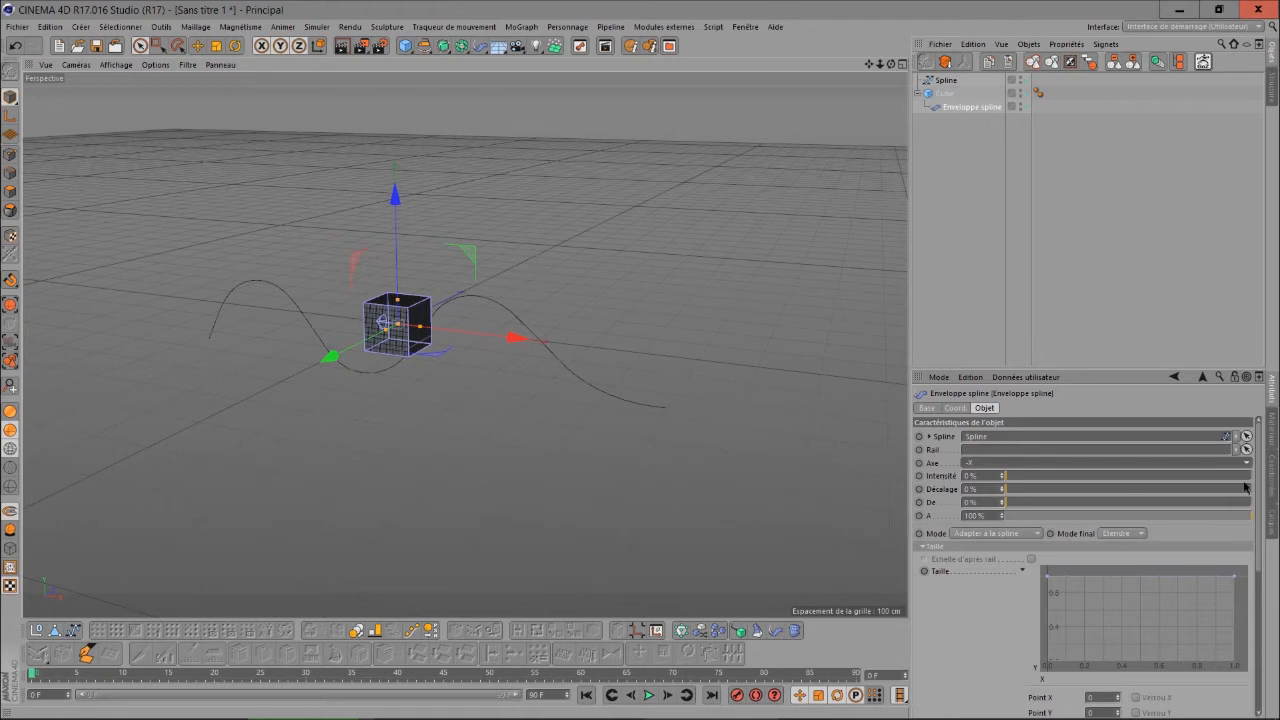
pyautogui.moveTo(1027, 481)
pyautogui.mouseDown()
pyautogui.moveTo(1014, 481)
pyautogui.moveTo(1262, 482)
pyautogui.moveTo(1003, 482)
pyautogui.mouseUp()
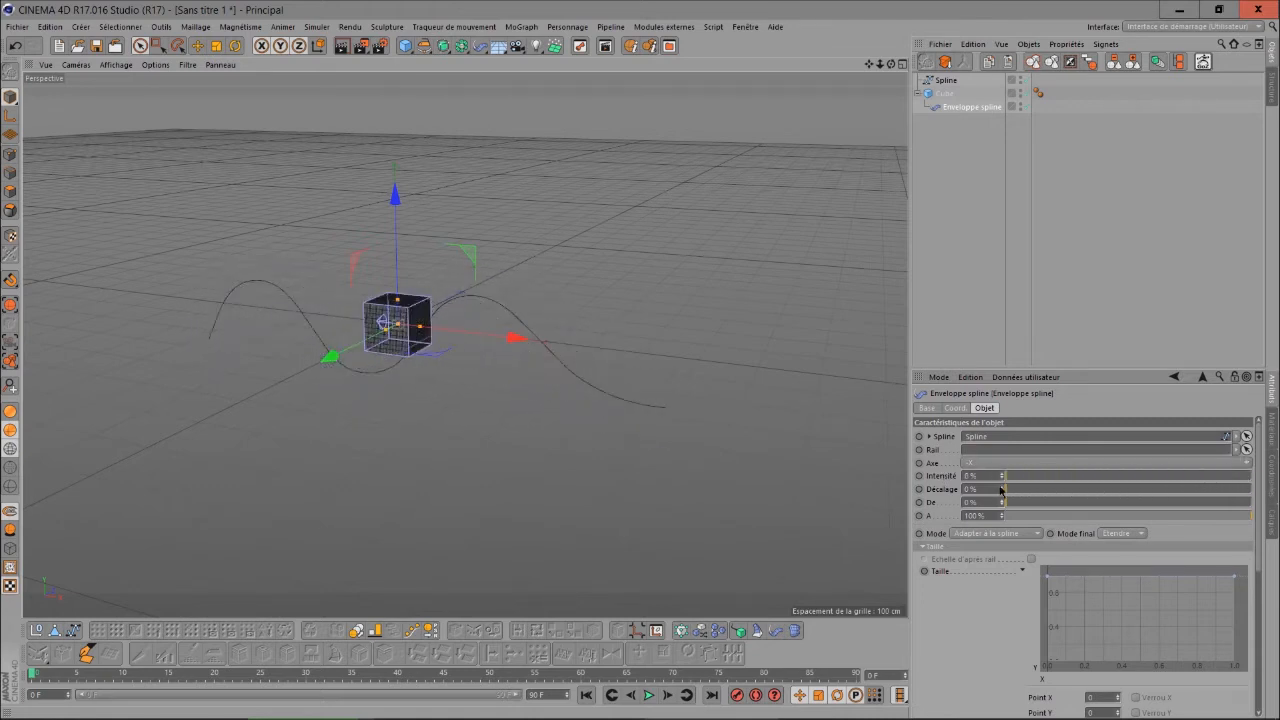
pyautogui.scroll(5, 330, 385)
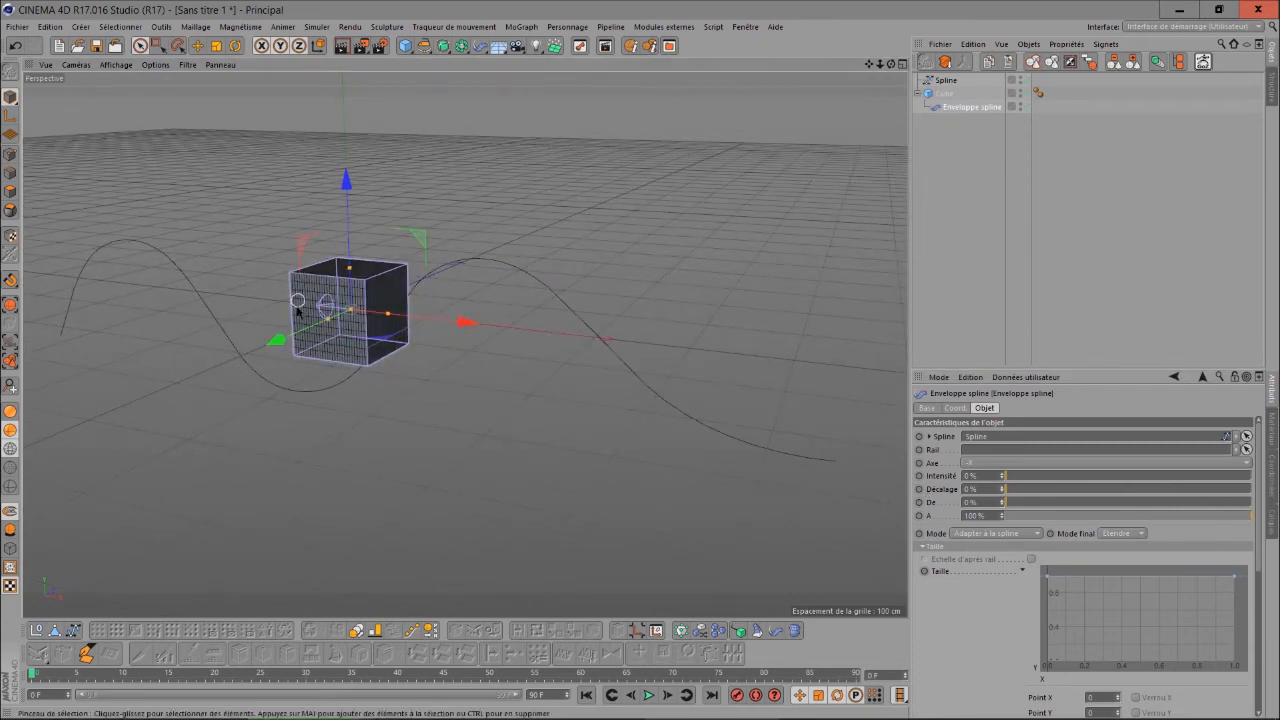
# Raise the spline wrap's intensity back to 100 %
pyautogui.moveTo(891, 64)
pyautogui.mouseDown()
pyautogui.moveTo(946, 76)
pyautogui.moveTo(884, 76)
pyautogui.moveTo(896, 74)
pyautogui.mouseUp()
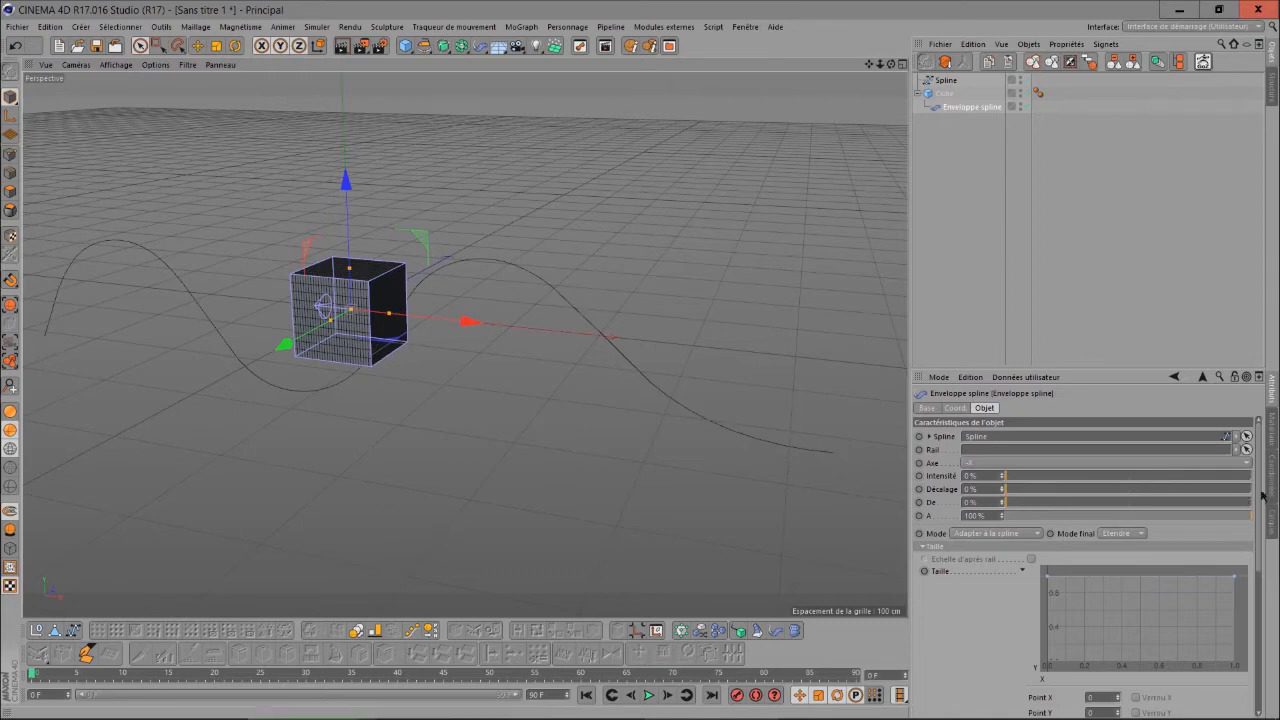
pyautogui.moveTo(1019, 485)
pyautogui.mouseDown()
pyautogui.moveTo(1248, 484)
pyautogui.moveTo(986, 482)
pyautogui.moveTo(1275, 487)
pyautogui.mouseUp()
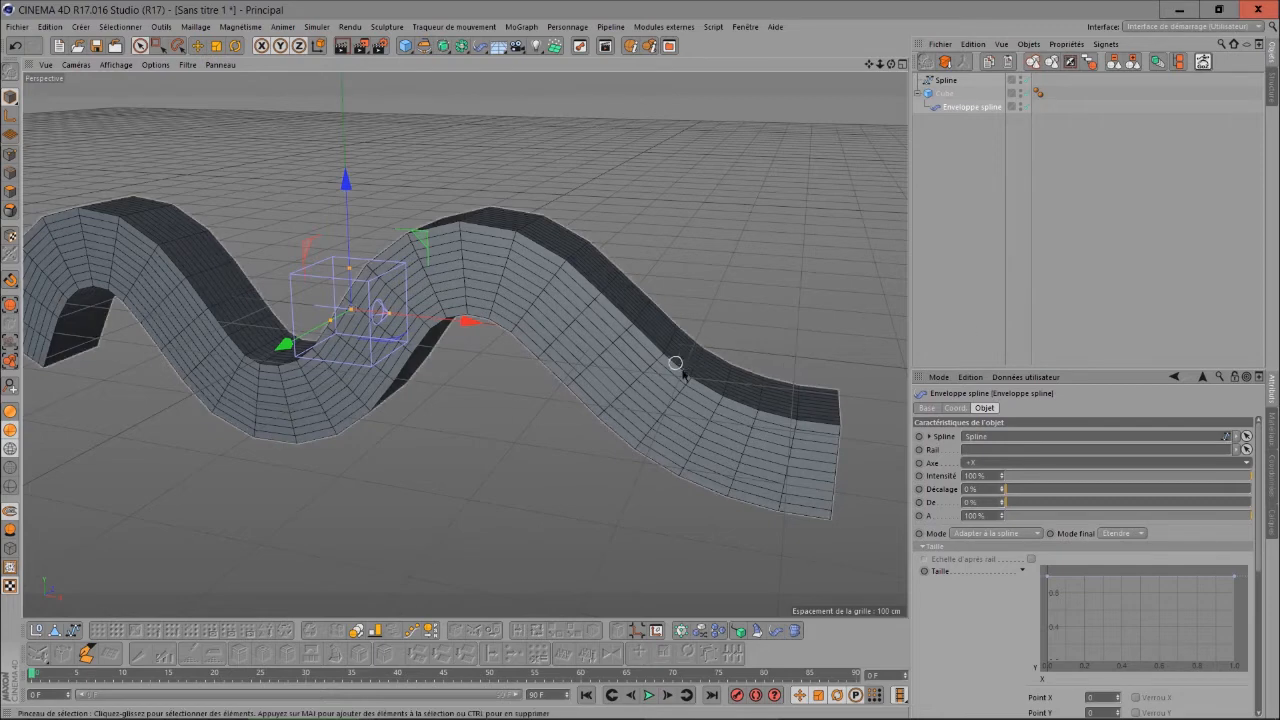
pyautogui.scroll(-3, 677, 361)
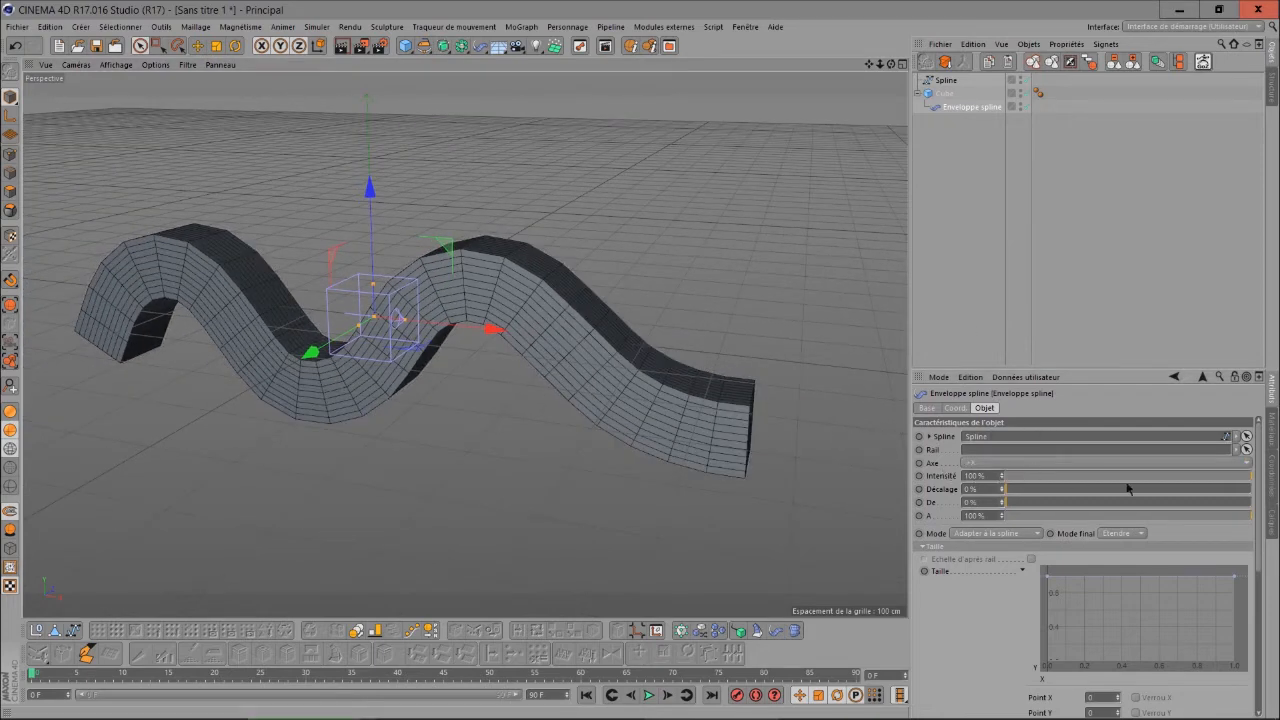
pyautogui.moveTo(1201, 485)
pyautogui.mouseDown()
pyautogui.moveTo(990, 487)
pyautogui.moveTo(1201, 485)
pyautogui.mouseUp()
pyautogui.keyDown('alt'); pyautogui.moveTo(1107, 503); pyautogui.dragTo(894, 138); pyautogui.keyUp('alt')
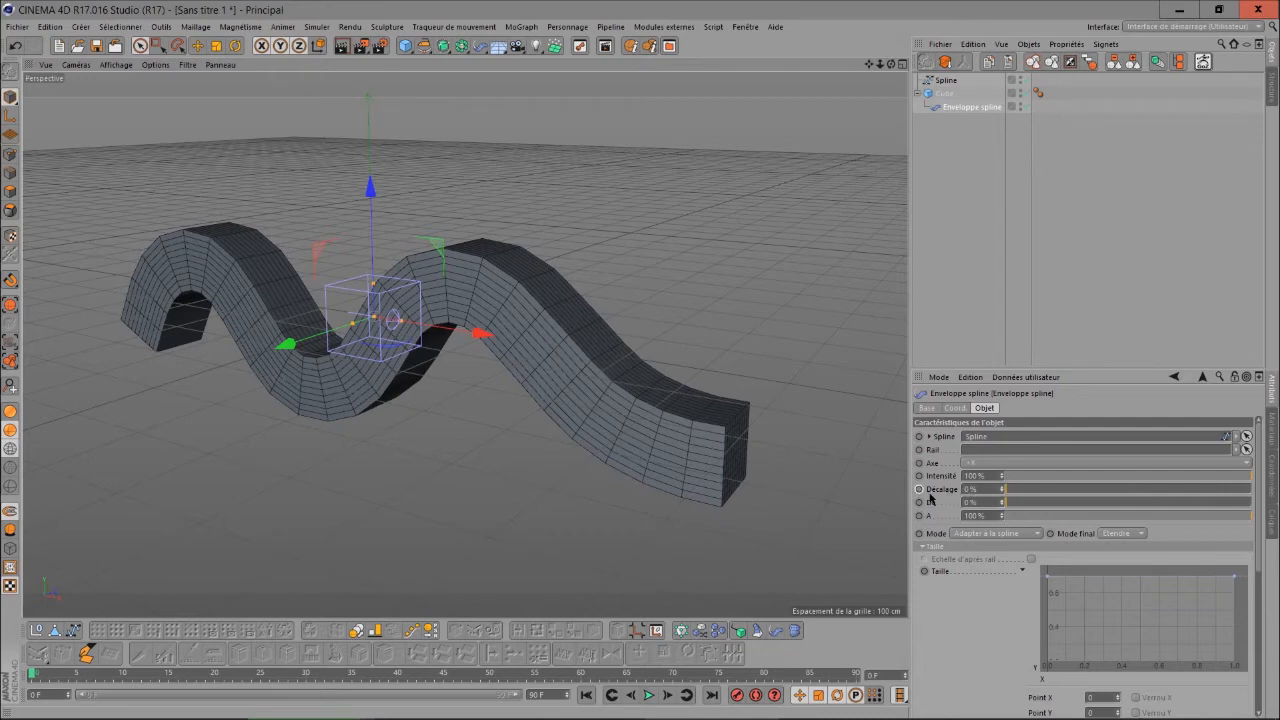
# Try shifting the cube along the spline with the offset (Décalage) and return it to 0 %
pyautogui.moveTo(1025, 499); pyautogui.dragTo(983, 510)
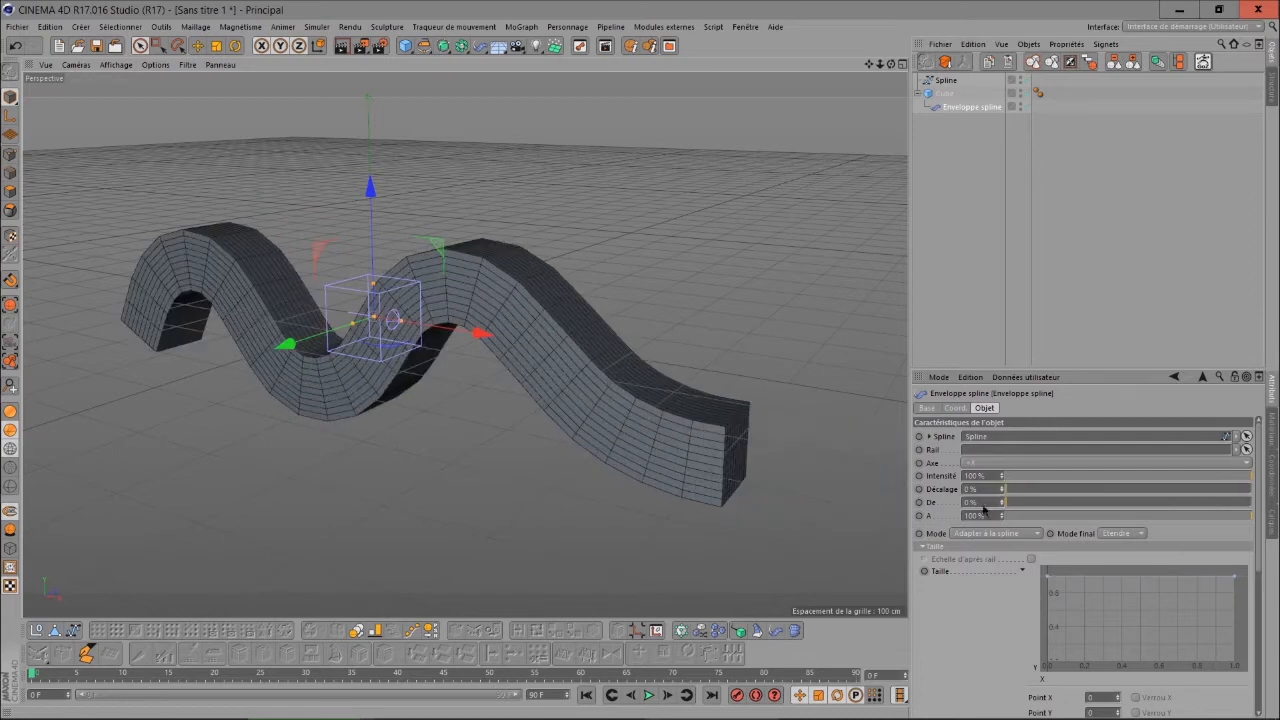
pyautogui.scroll(-5, 710, 470)
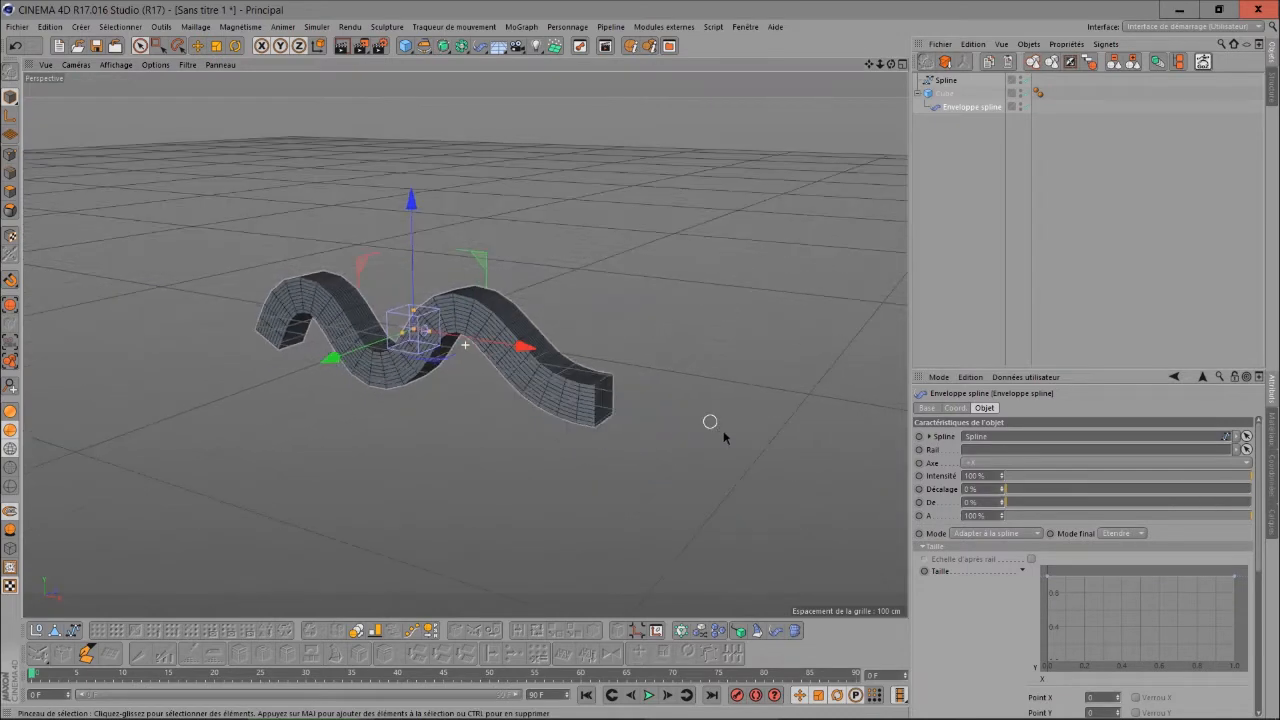
pyautogui.moveTo(1014, 498)
pyautogui.mouseDown()
pyautogui.moveTo(1228, 497)
pyautogui.moveTo(1000, 500)
pyautogui.moveTo(975, 512)
pyautogui.moveTo(1057, 489)
pyautogui.moveTo(1200, 489)
pyautogui.moveTo(985, 489)
pyautogui.moveTo(1020, 489)
pyautogui.moveTo(1006, 502)
pyautogui.mouseUp()
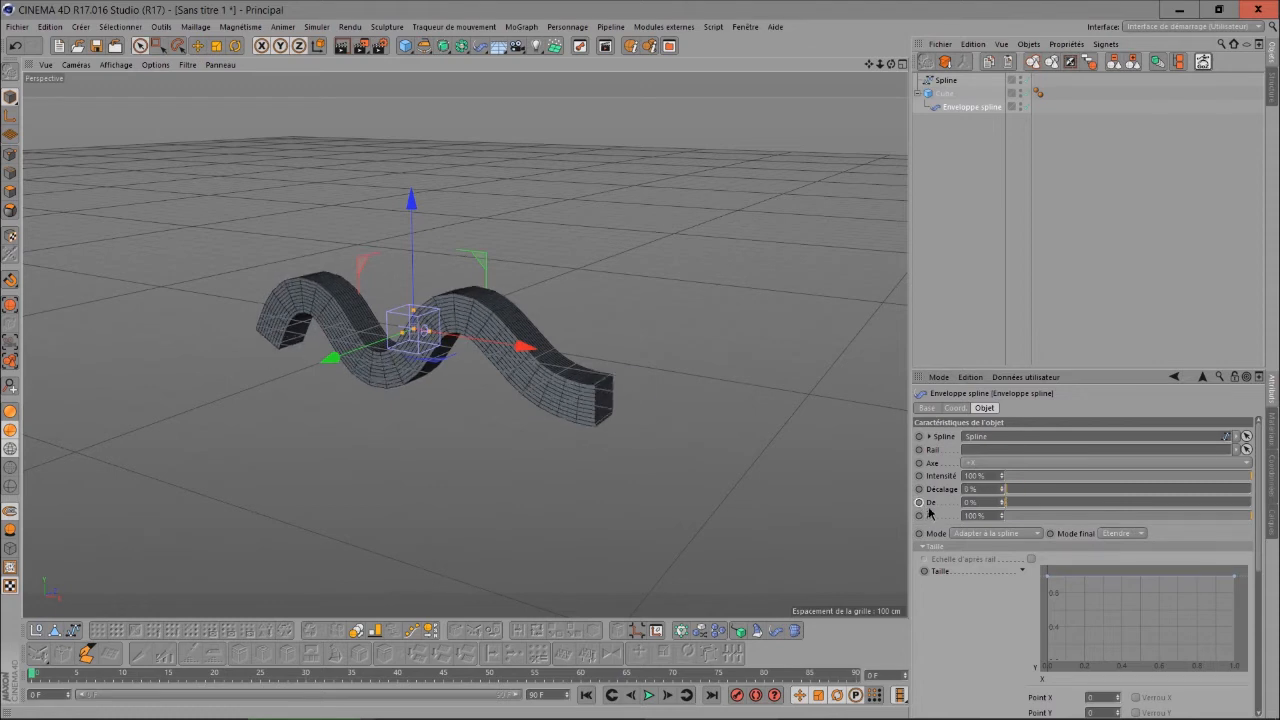
# Try limiting the wrap from 26 % to 92 % of the spline, and restore the range to 0 % and 100 %
pyautogui.moveTo(1006, 502); pyautogui.dragTo(1073, 502)
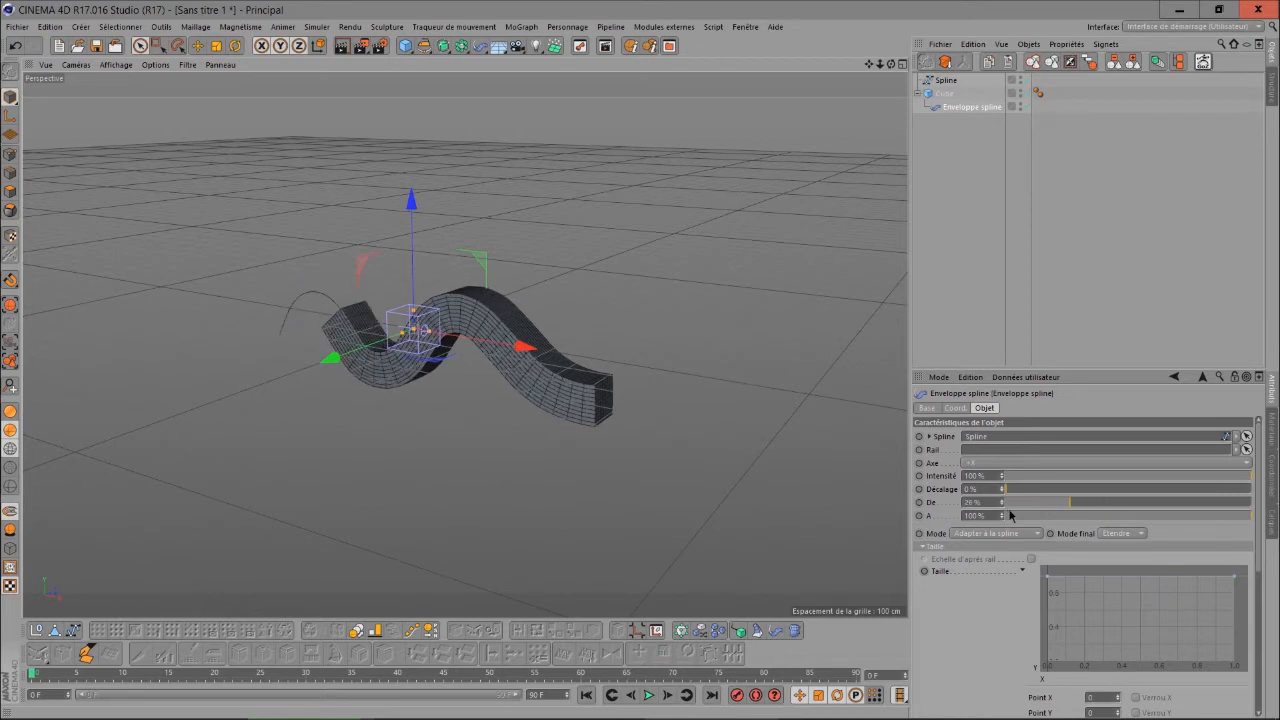
pyautogui.moveTo(1250, 515)
pyautogui.mouseDown()
pyautogui.moveTo(1130, 515)
pyautogui.moveTo(1235, 515)
pyautogui.mouseUp()
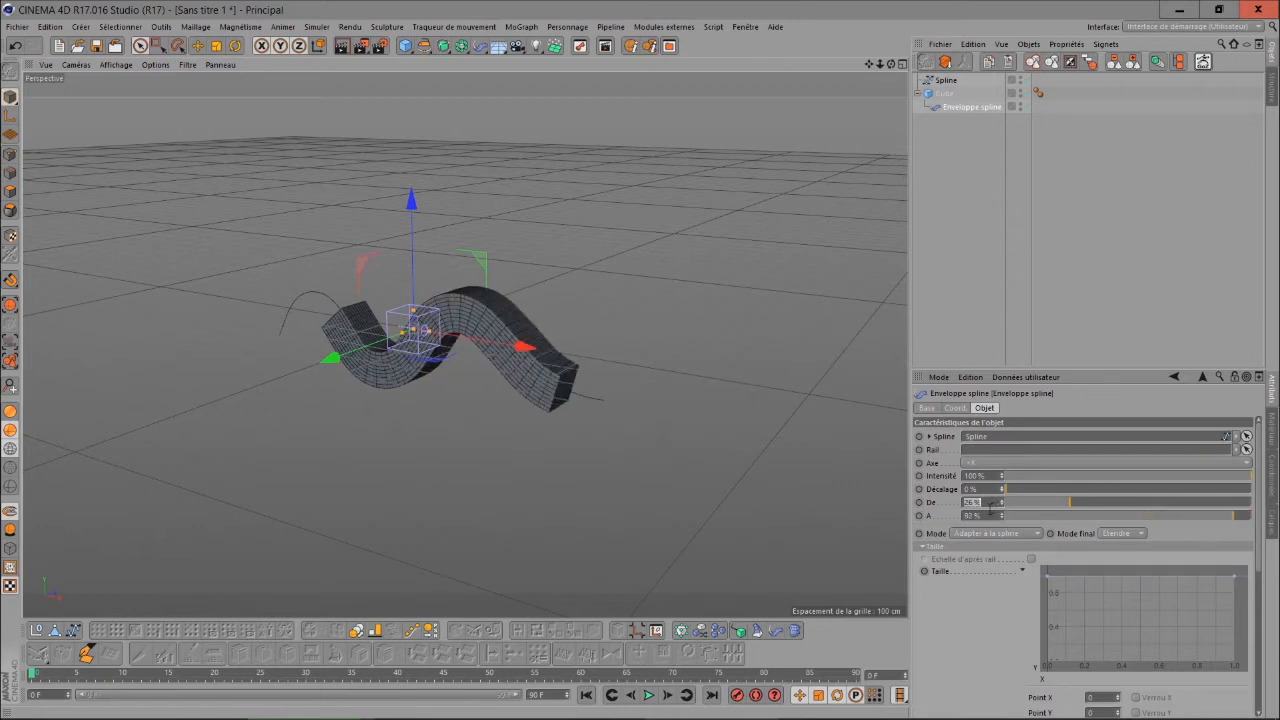
pyautogui.moveTo(1062, 503); pyautogui.dragTo(1005, 503)
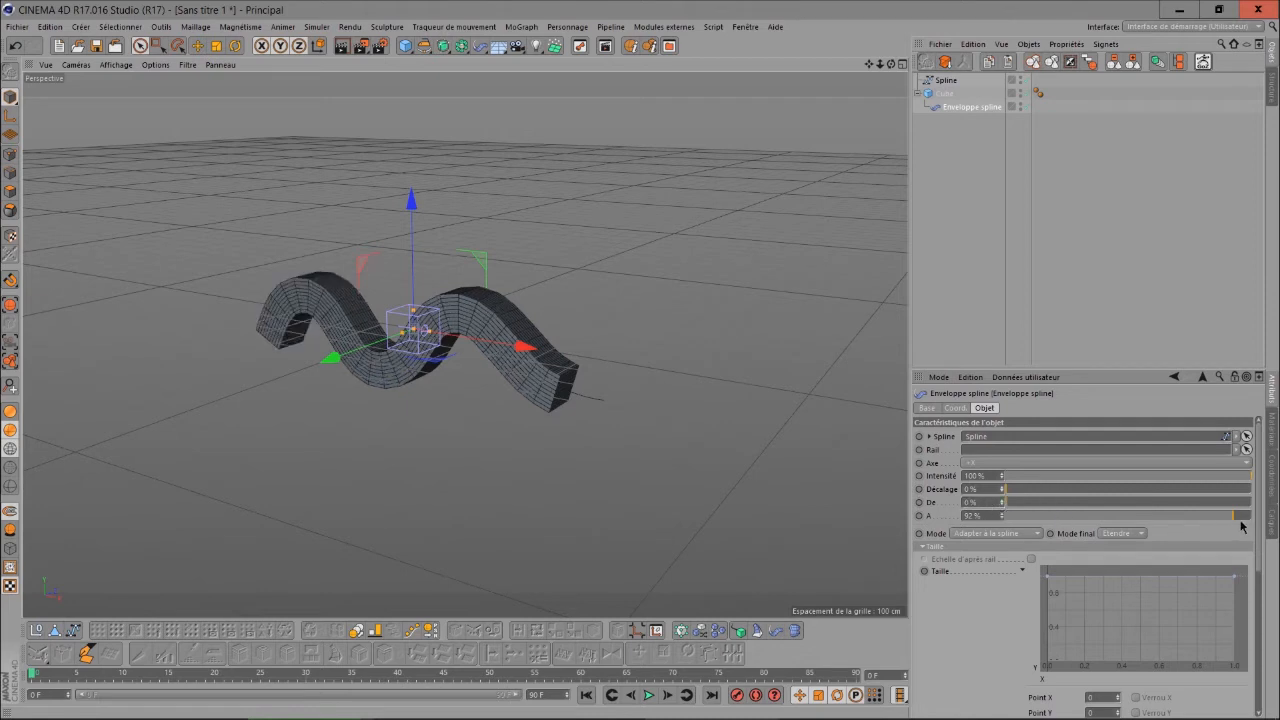
pyautogui.moveTo(1241, 521); pyautogui.dragTo(1266, 520)
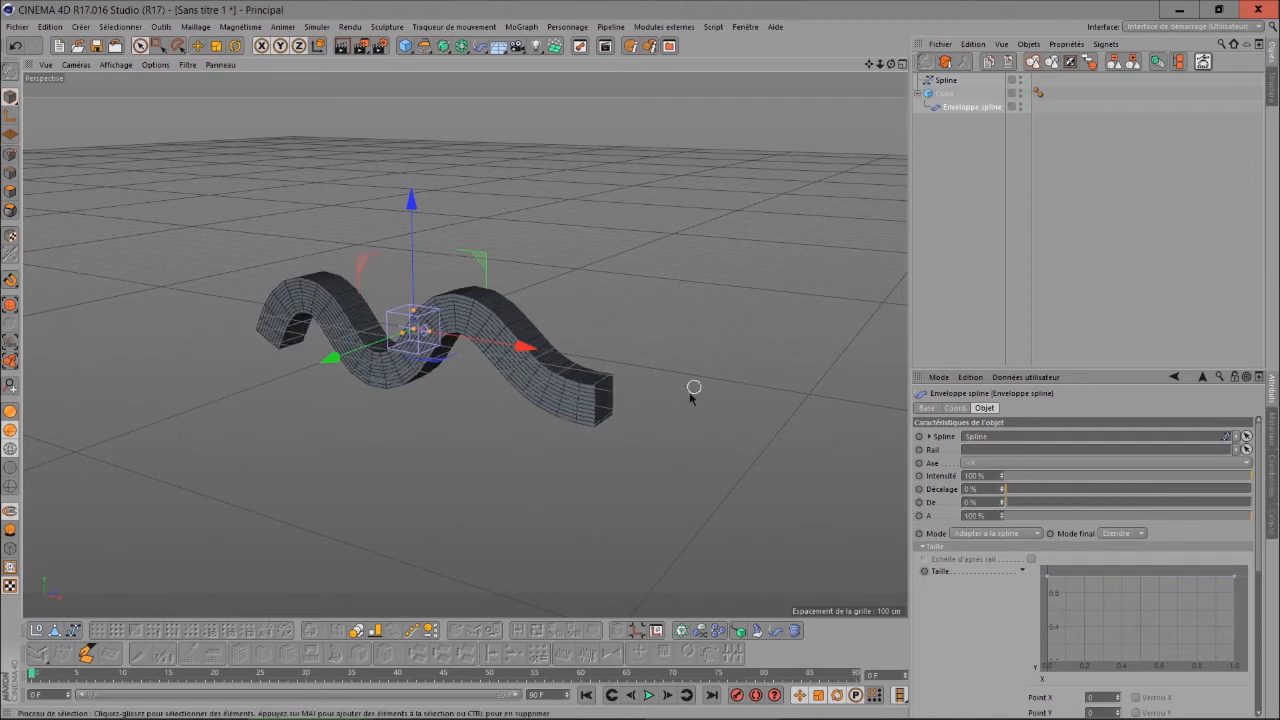
pyautogui.scroll(2, 666, 380)
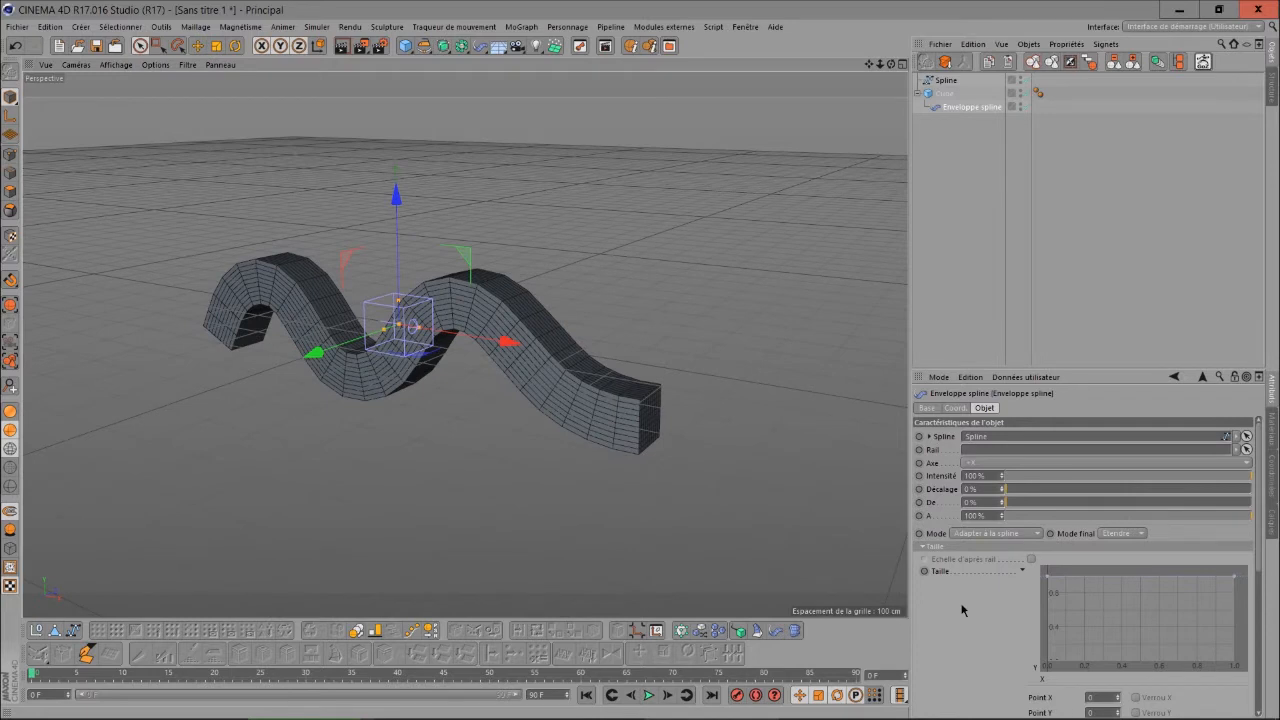
# Compare the end modes Clamper and Etendre while varying the offset, ending on Etendre with the offset at 0 %
pyautogui.click(1123, 535)
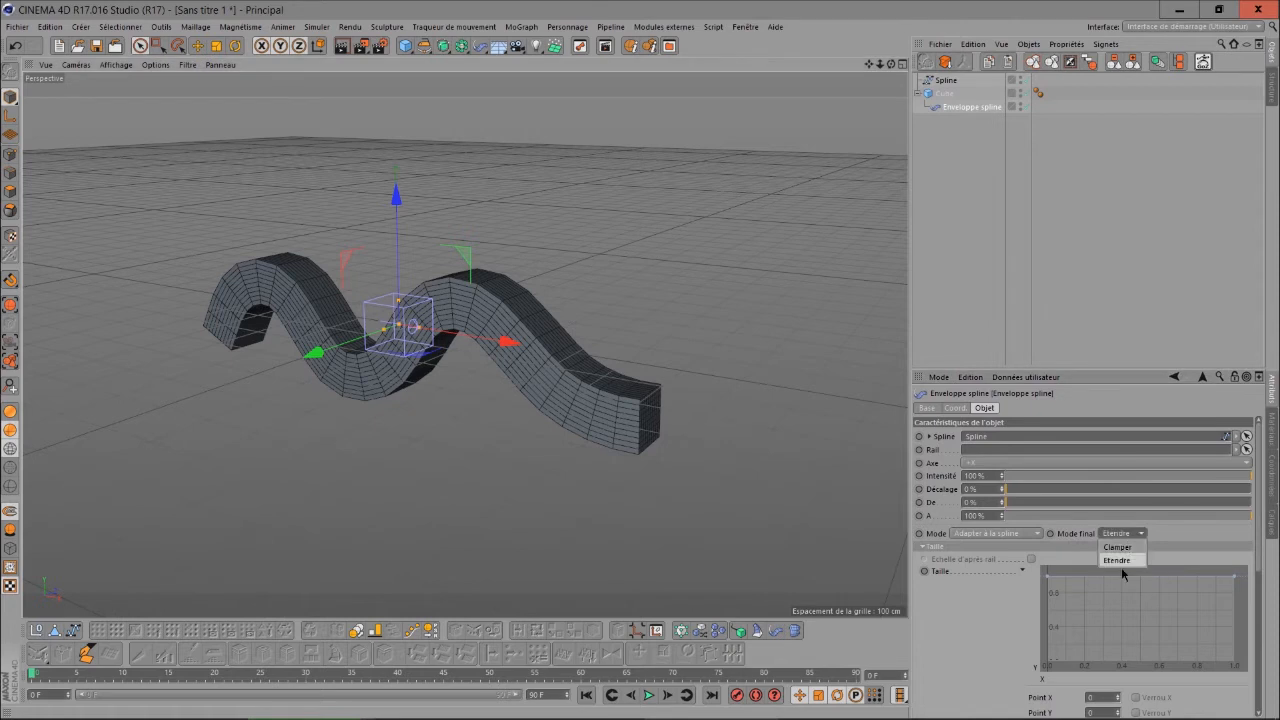
pyautogui.click(1123, 552)
pyautogui.moveTo(1002, 476); pyautogui.dragTo(1004, 504)
pyautogui.click(1100, 534)
pyautogui.click(1127, 550)
pyautogui.moveTo(1008, 495); pyautogui.dragTo(977, 495)
pyautogui.moveTo(1025, 490); pyautogui.dragTo(993, 494)
# Set the spline wrap's mode to Préserver la longueur and vary the intensity, ending at 100 %
pyautogui.click(986, 535)
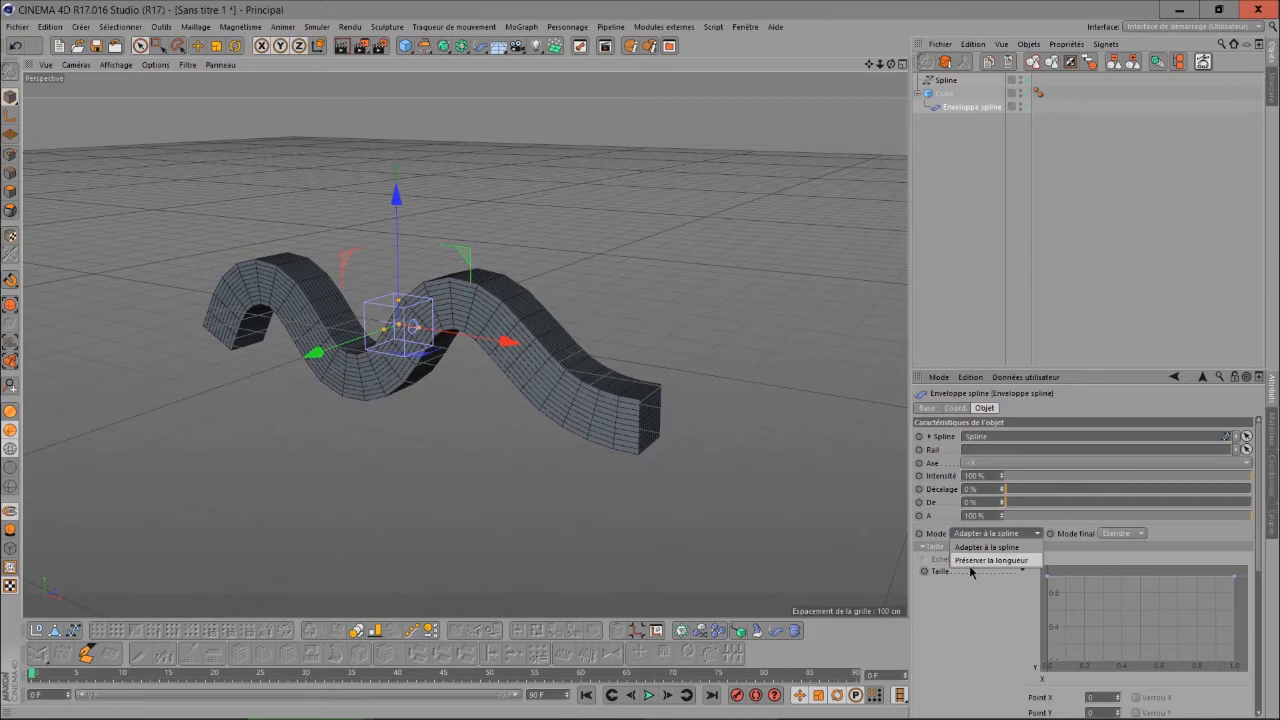
pyautogui.click(973, 566)
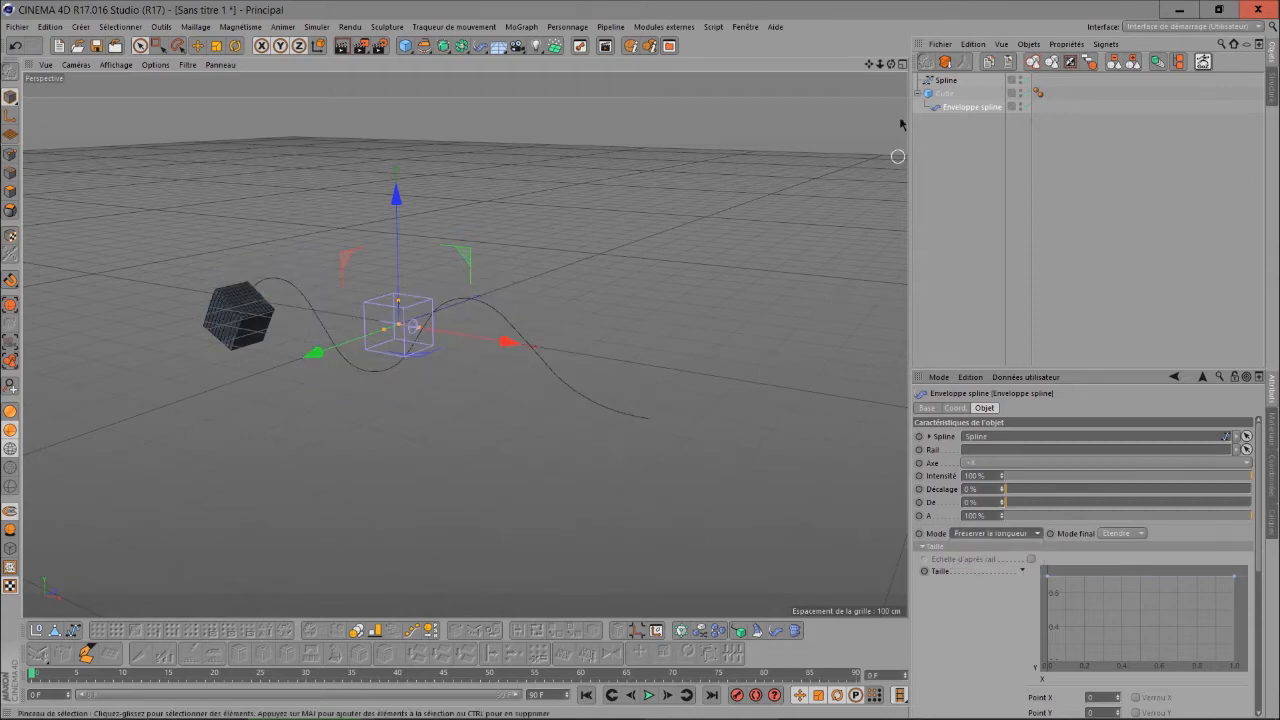
pyautogui.moveTo(891, 65)
pyautogui.mouseDown()
pyautogui.moveTo(905, 43)
pyautogui.moveTo(904, 73)
pyautogui.moveTo(942, 86)
pyautogui.mouseUp()
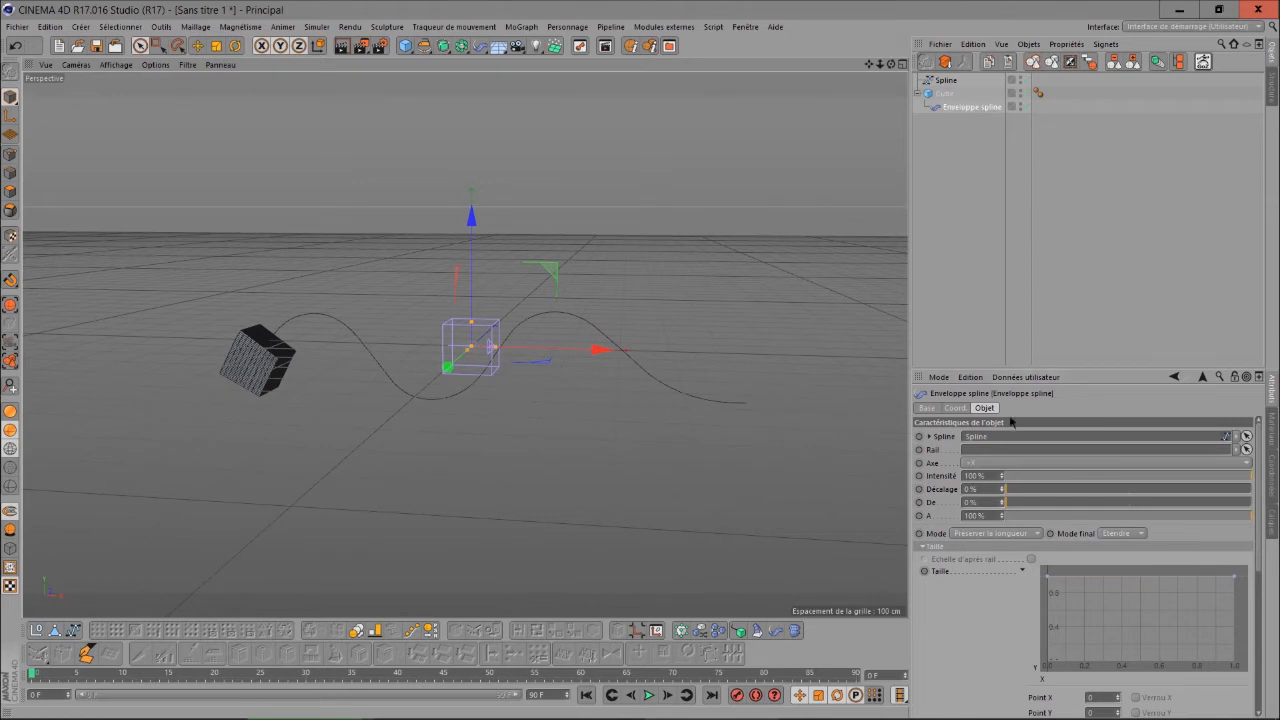
pyautogui.moveTo(1081, 484); pyautogui.dragTo(1265, 492)
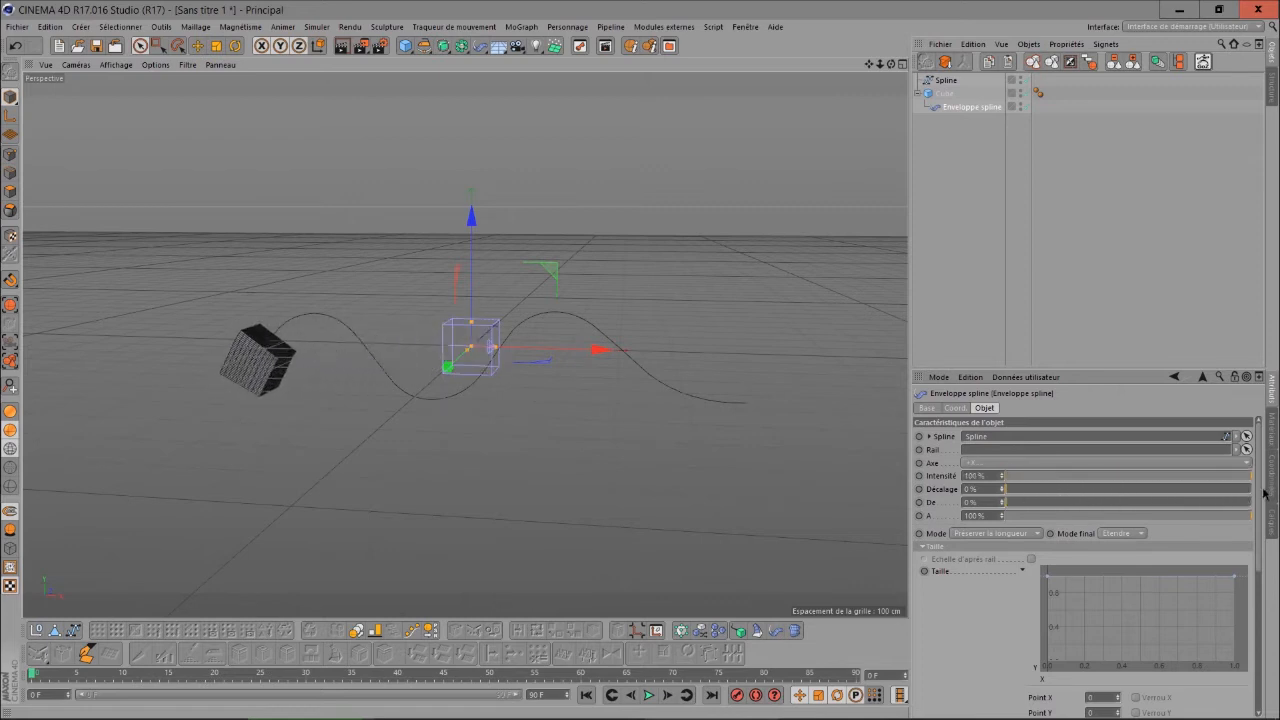
# Lengthen the cube to 1314 cm along X and reselect the spline wrap deformer
pyautogui.click(947, 93)
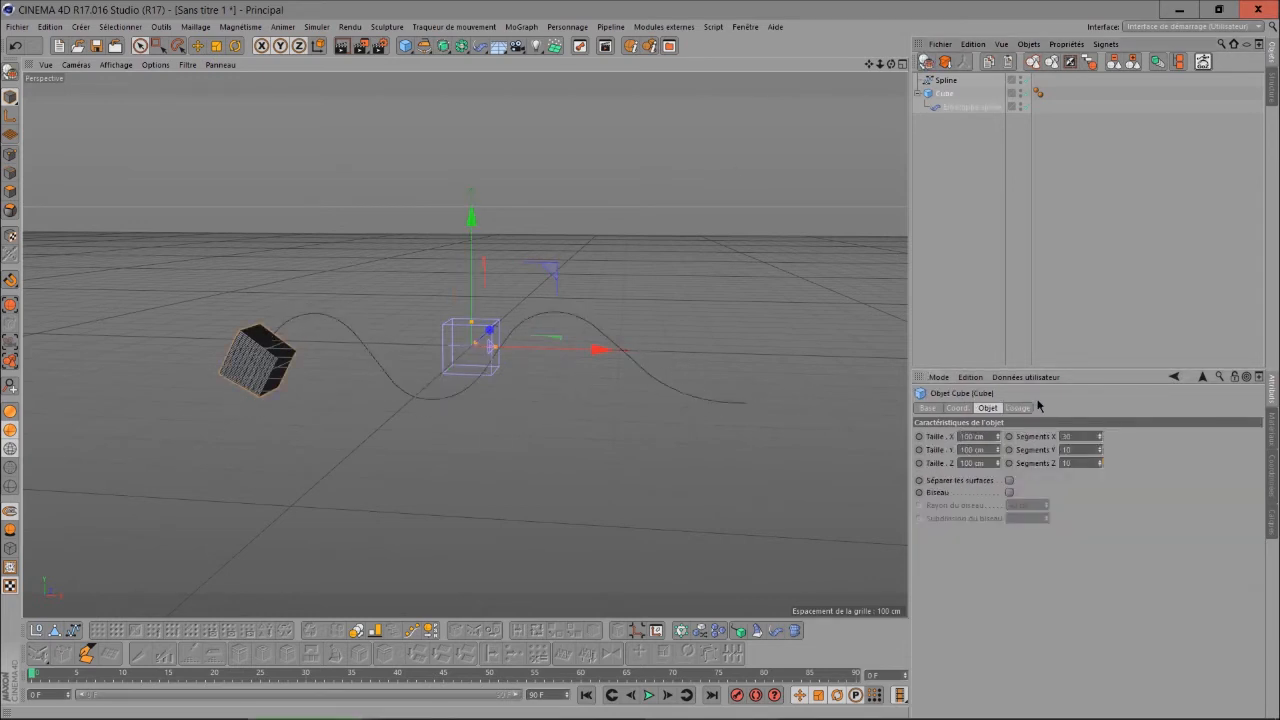
pyautogui.moveTo(997, 436); pyautogui.dragTo(1260, 436)
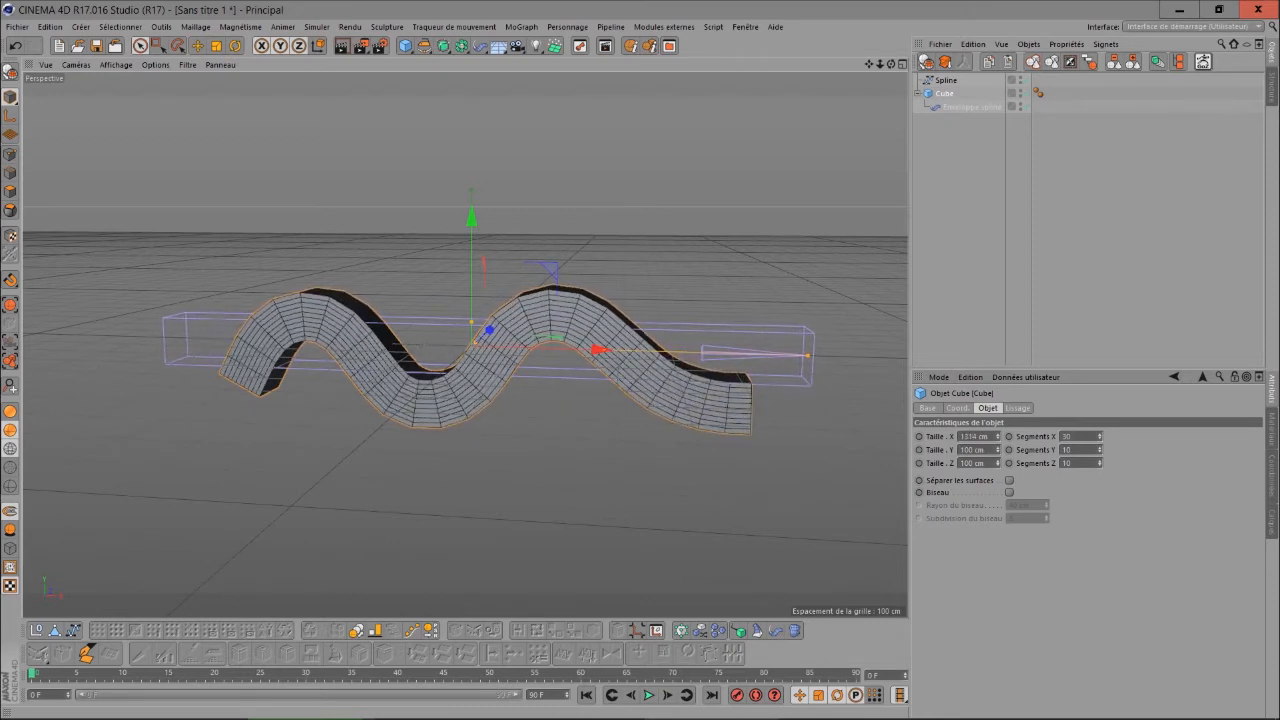
pyautogui.click(963, 106)
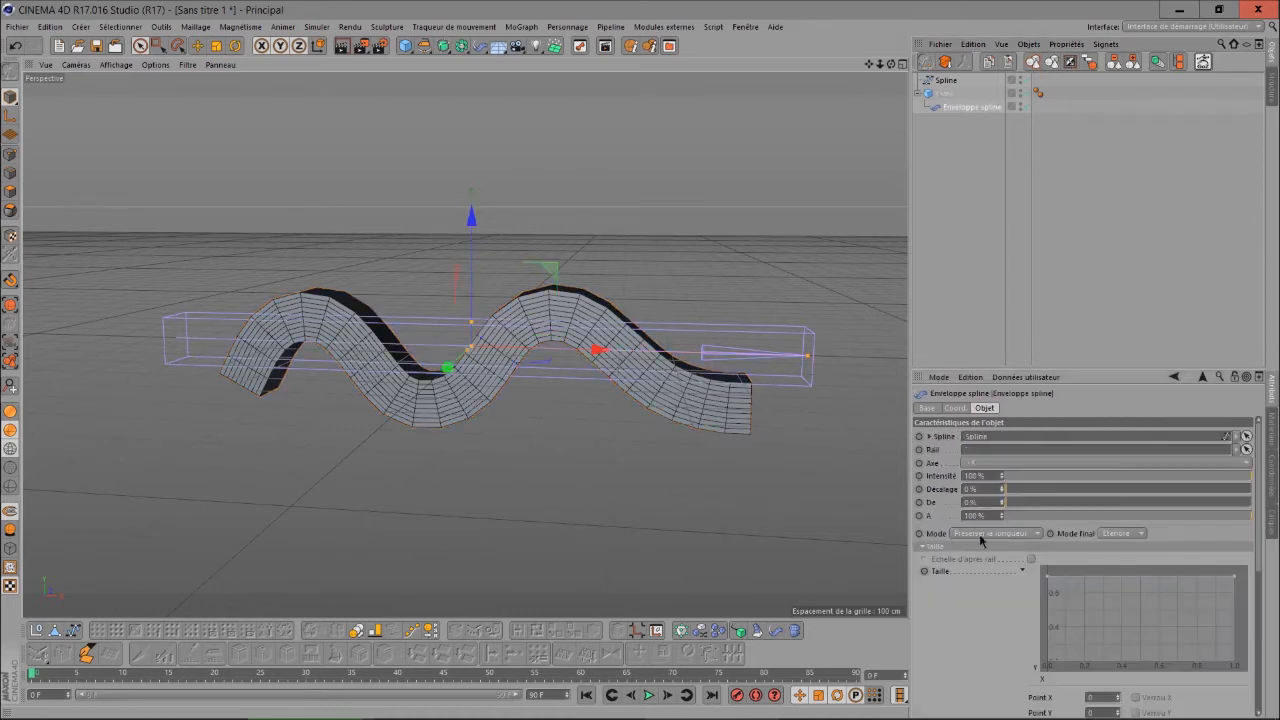
# Set the spline wrap's mode to Adapter à la spline
pyautogui.moveTo(1211, 484)
pyautogui.mouseDown()
pyautogui.moveTo(1003, 500)
pyautogui.moveTo(1277, 479)
pyautogui.moveTo(1009, 483)
pyautogui.moveTo(1274, 483)
pyautogui.mouseUp()
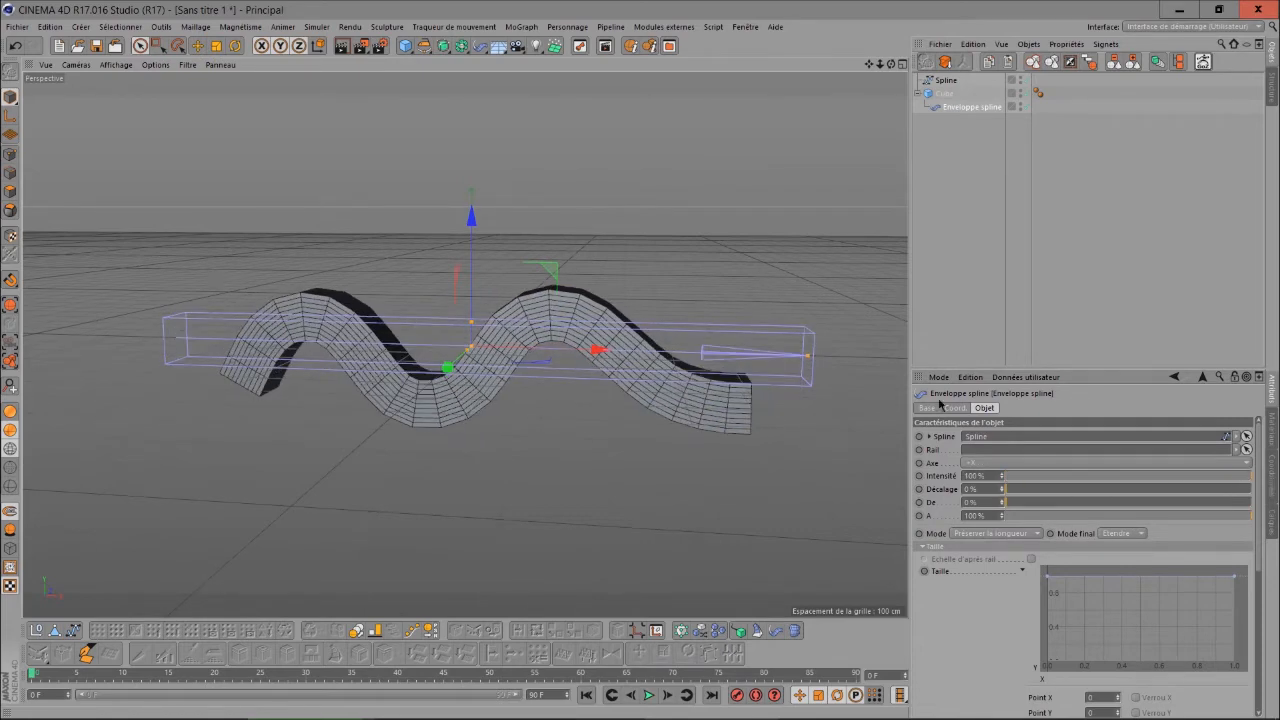
pyautogui.click(990, 533)
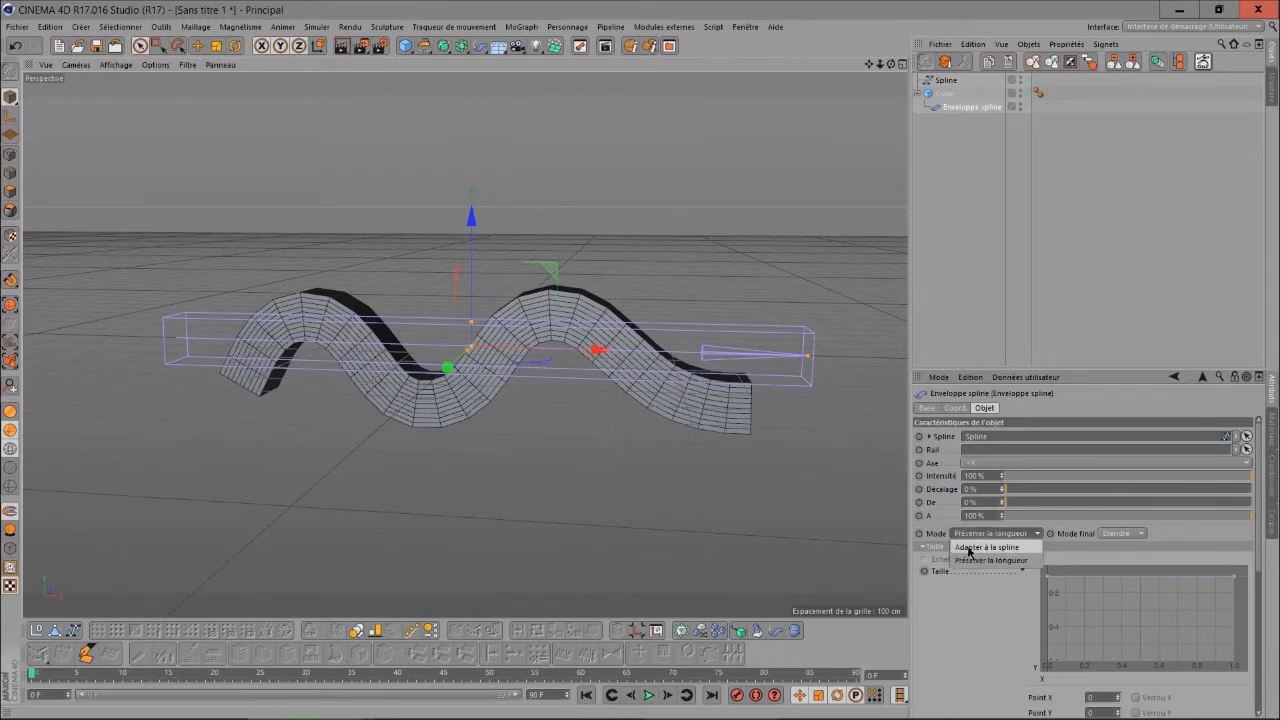
pyautogui.click(971, 558)
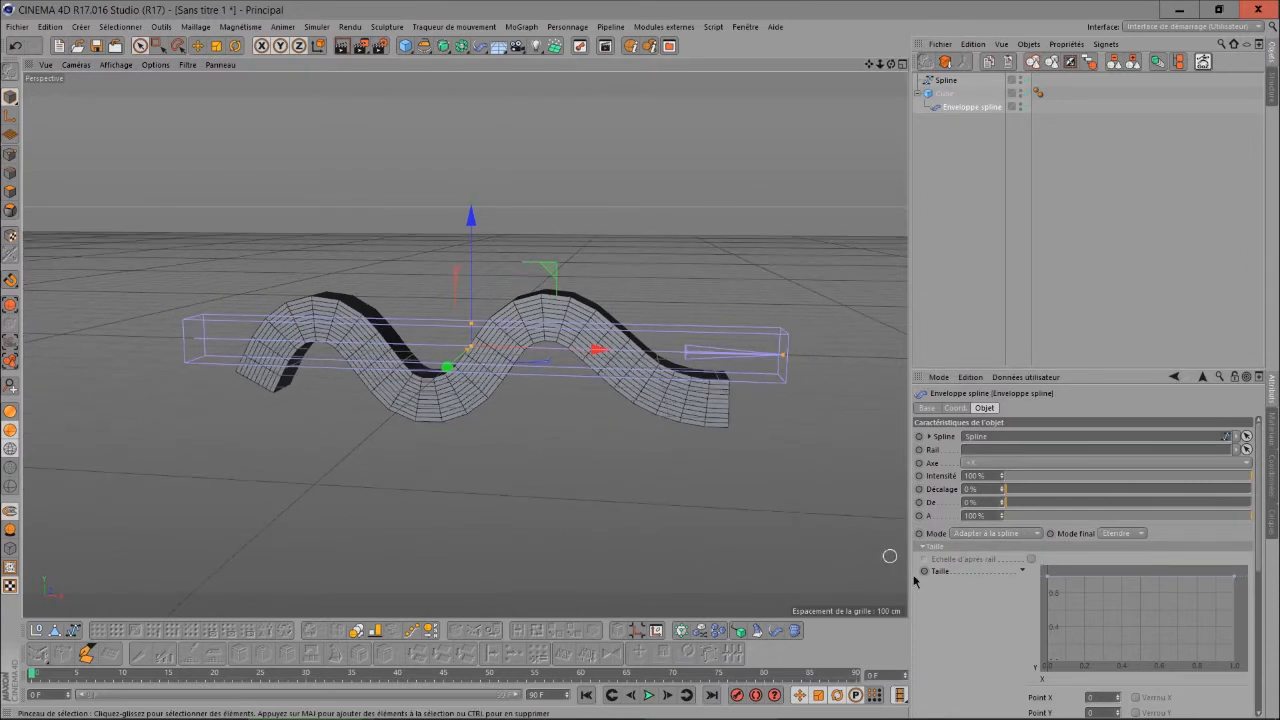
# Collapse and reopen the Taille section, and lower the Taille curve's start point to a Y of about 0.23
pyautogui.scroll(-3, 981, 628)
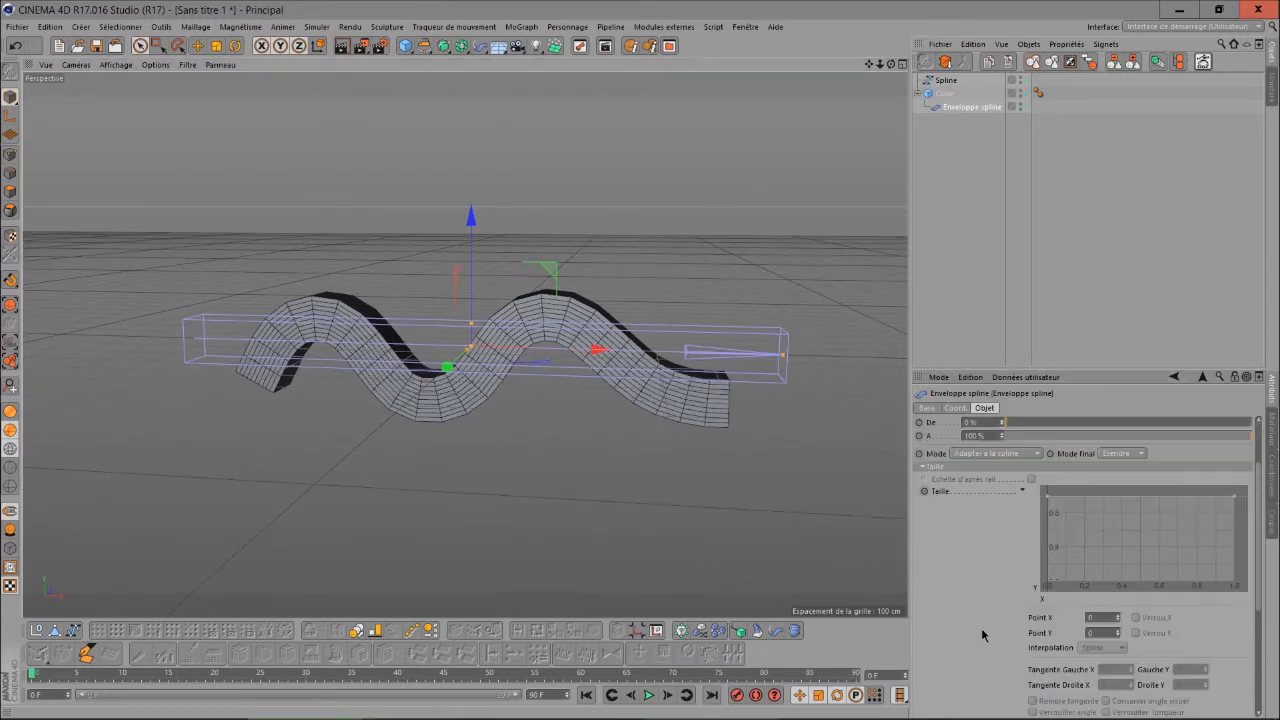
pyautogui.click(923, 466)
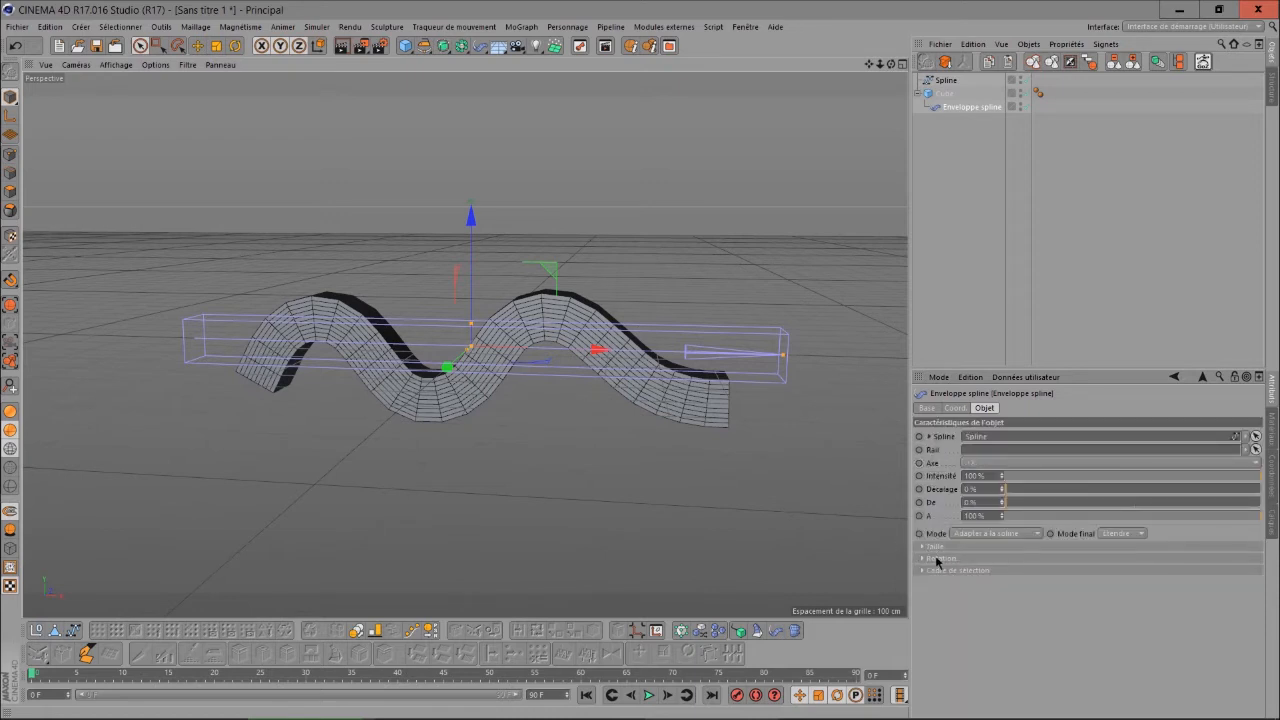
pyautogui.click(929, 550)
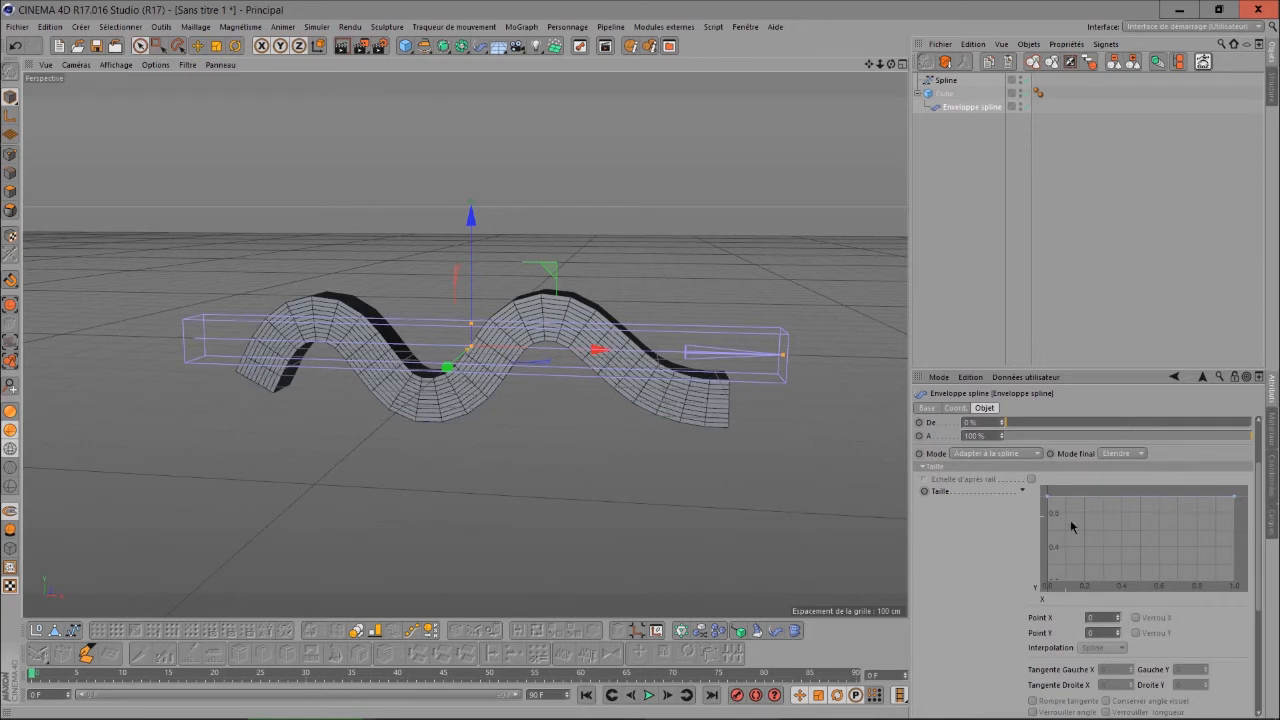
pyautogui.moveTo(1056, 510); pyautogui.dragTo(1082, 521)
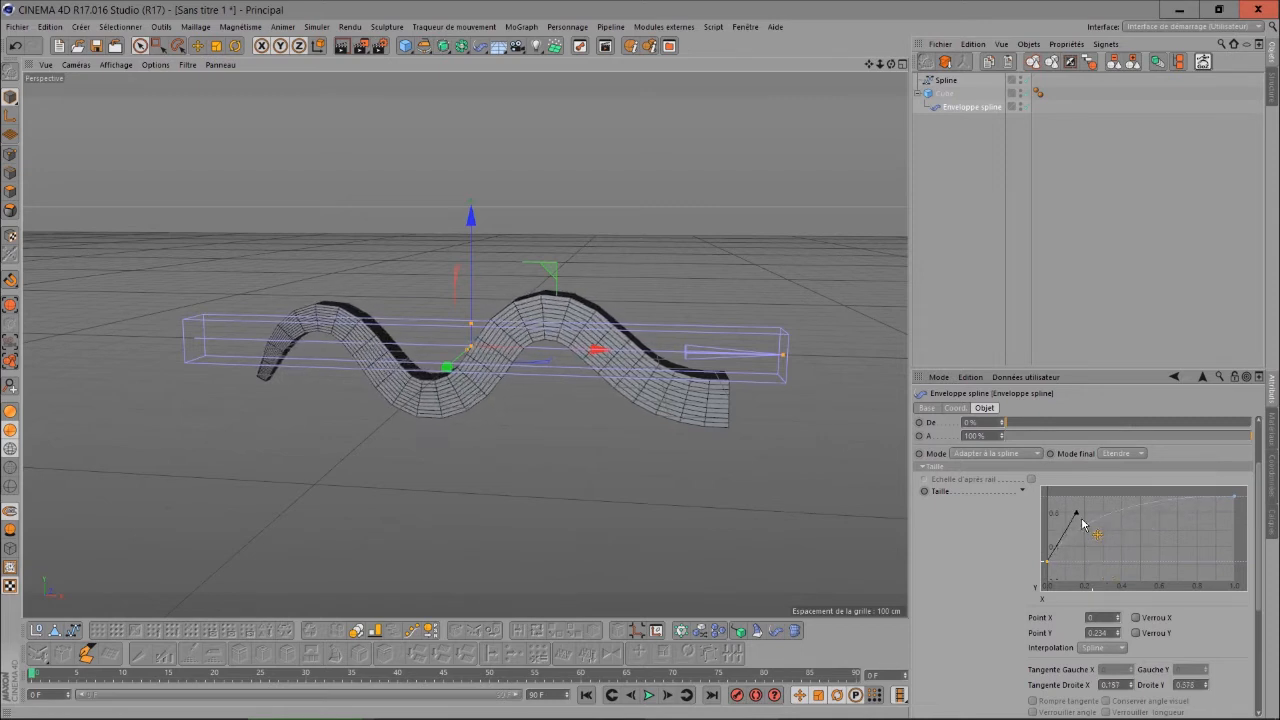
# Add a middle point to the Taille curve at about X 0.52, Y 0.42, and adjust the end point's tangent
pyautogui.keyDown('ctrl'); pyautogui.click(1148, 514); pyautogui.keyUp('ctrl')
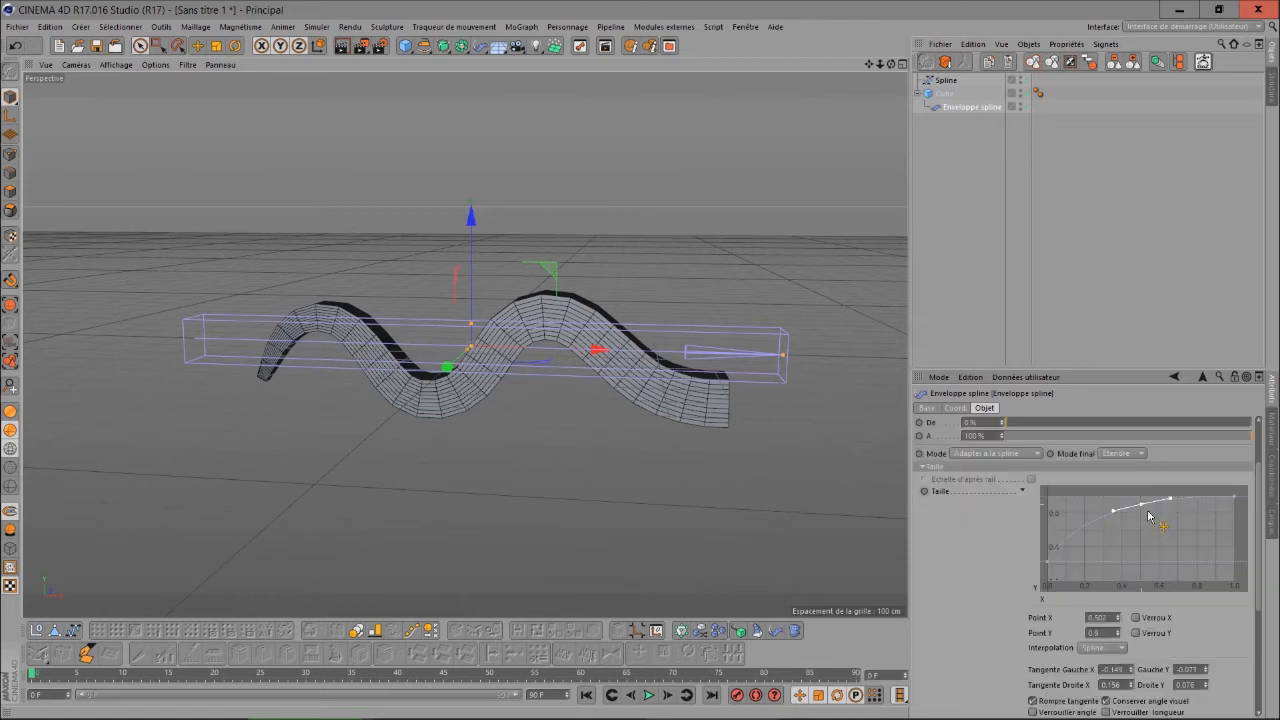
pyautogui.moveTo(1148, 517); pyautogui.dragTo(1109, 514)
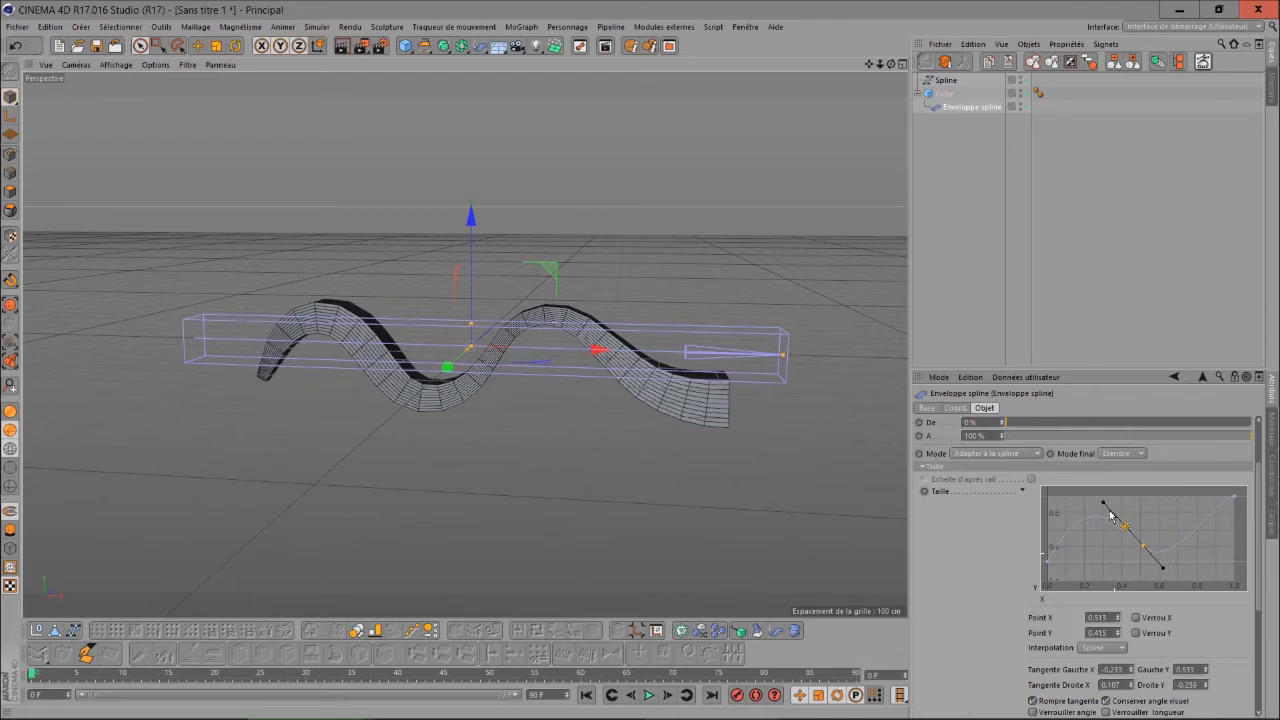
pyautogui.click(1234, 497)
pyautogui.moveTo(1233, 497); pyautogui.dragTo(1196, 510)
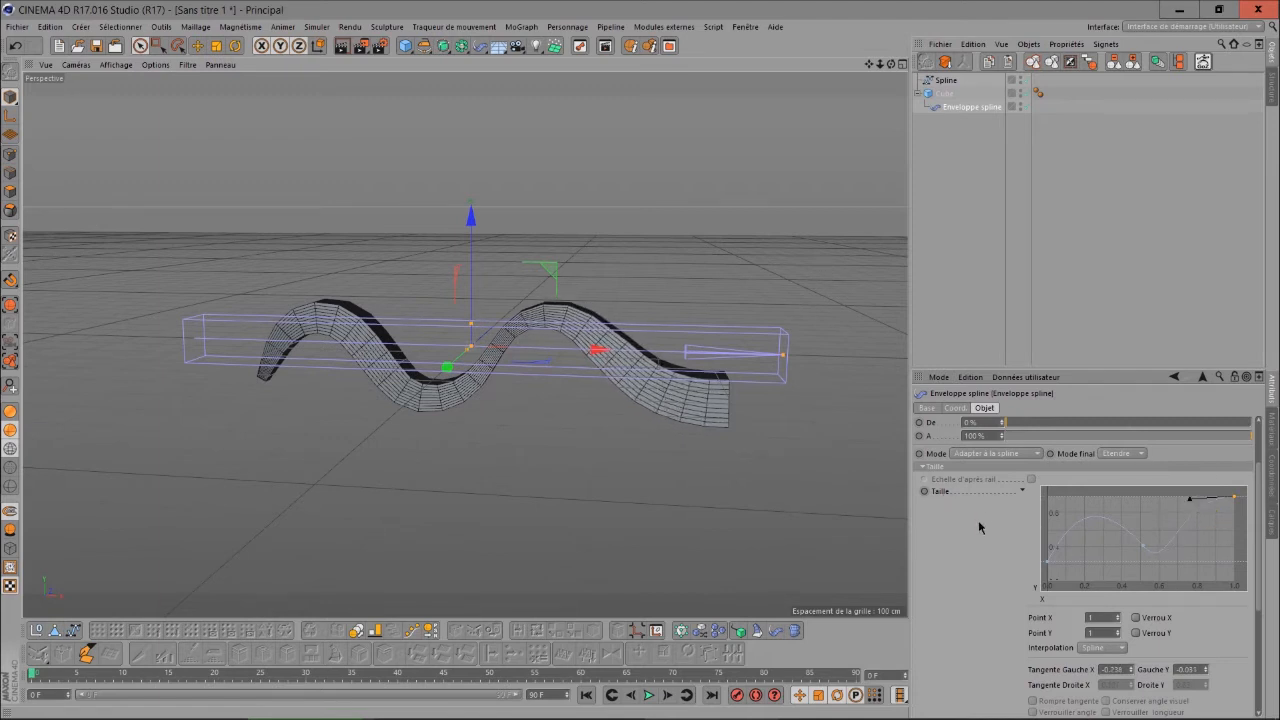
# Try an offset of -105 % on the spline wrap to examine the size profile on the straight extension
pyautogui.scroll(-4, 979, 527)
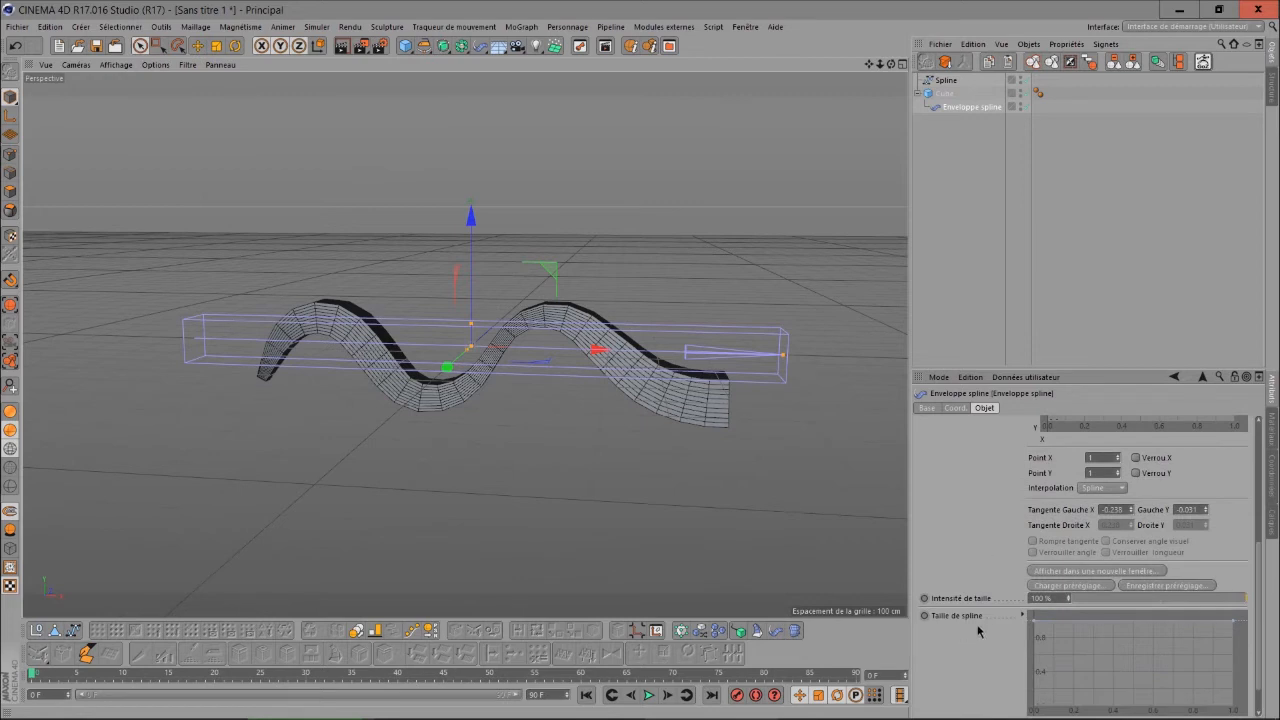
pyautogui.scroll(4, 984, 543)
pyautogui.scroll(2, 990, 530)
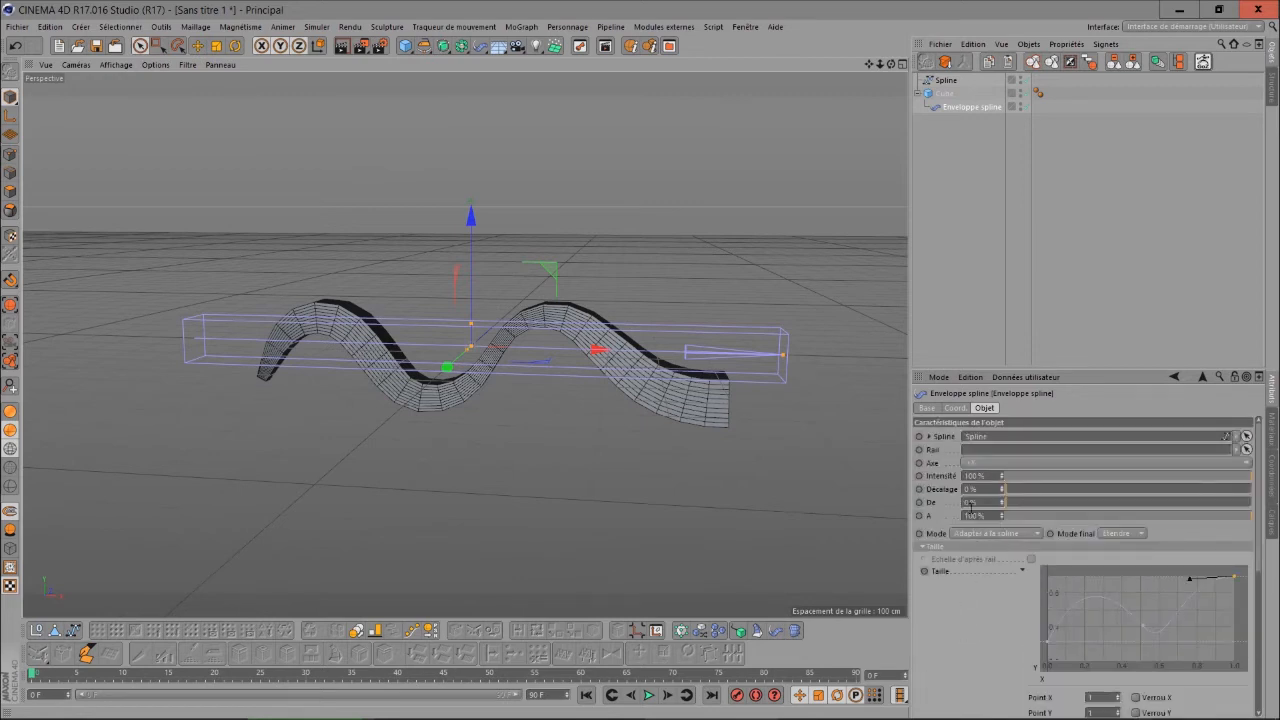
pyautogui.moveTo(1008, 494); pyautogui.dragTo(912, 494)
pyautogui.scroll(-3, 661, 378)
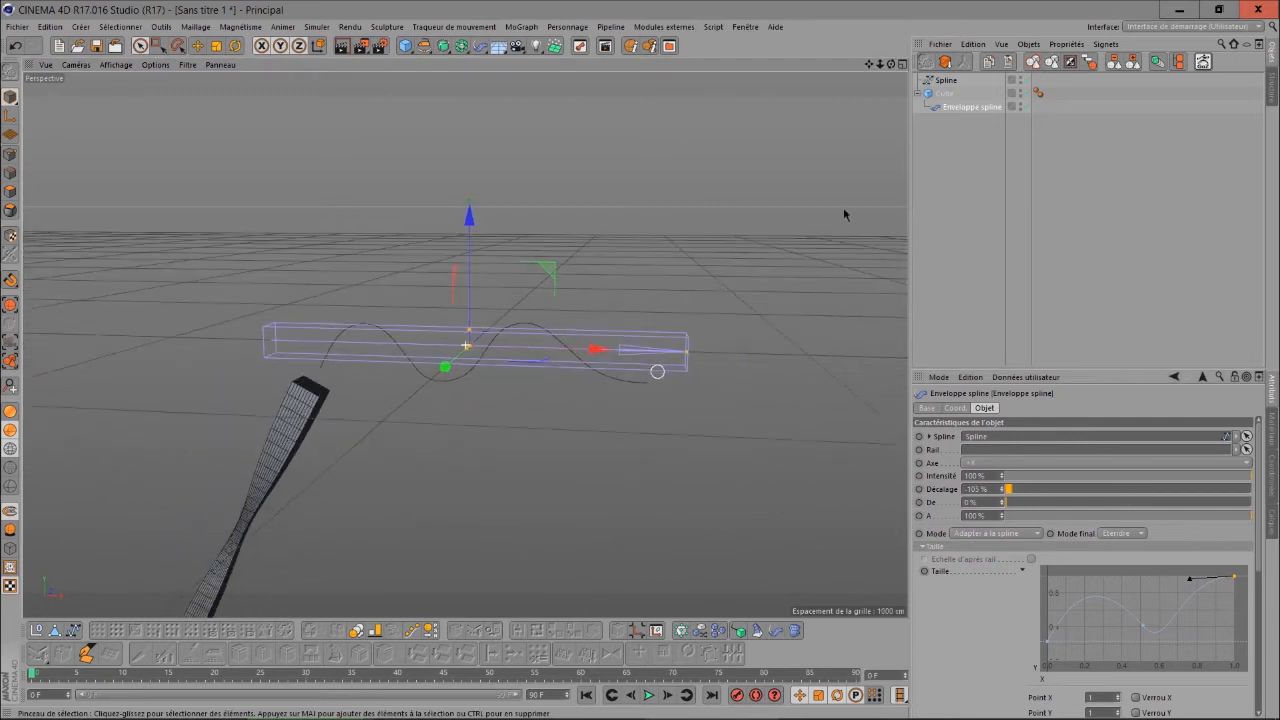
pyautogui.moveTo(871, 67); pyautogui.dragTo(874, 72)
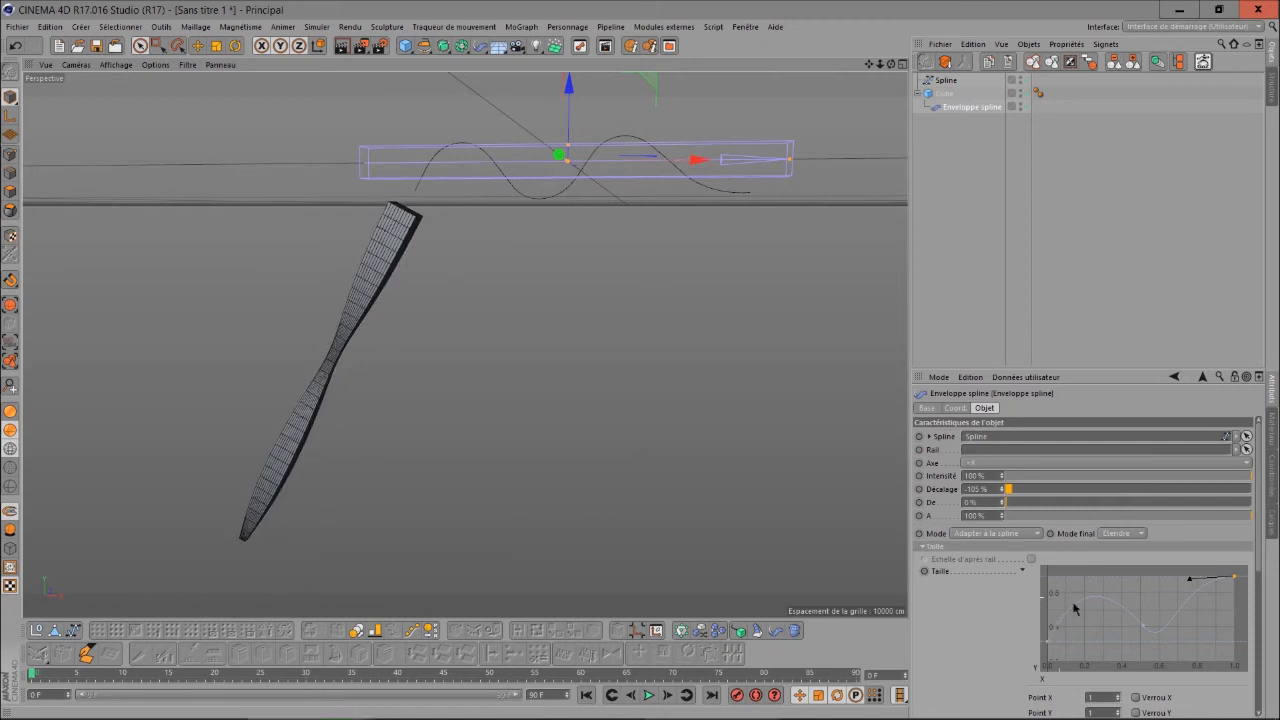
# Restore a flat Taille curve by deleting its middle point, raising the start point to a Y of 1 and changing the interpolation
pyautogui.click(1150, 636)
pyautogui.press('Delete')
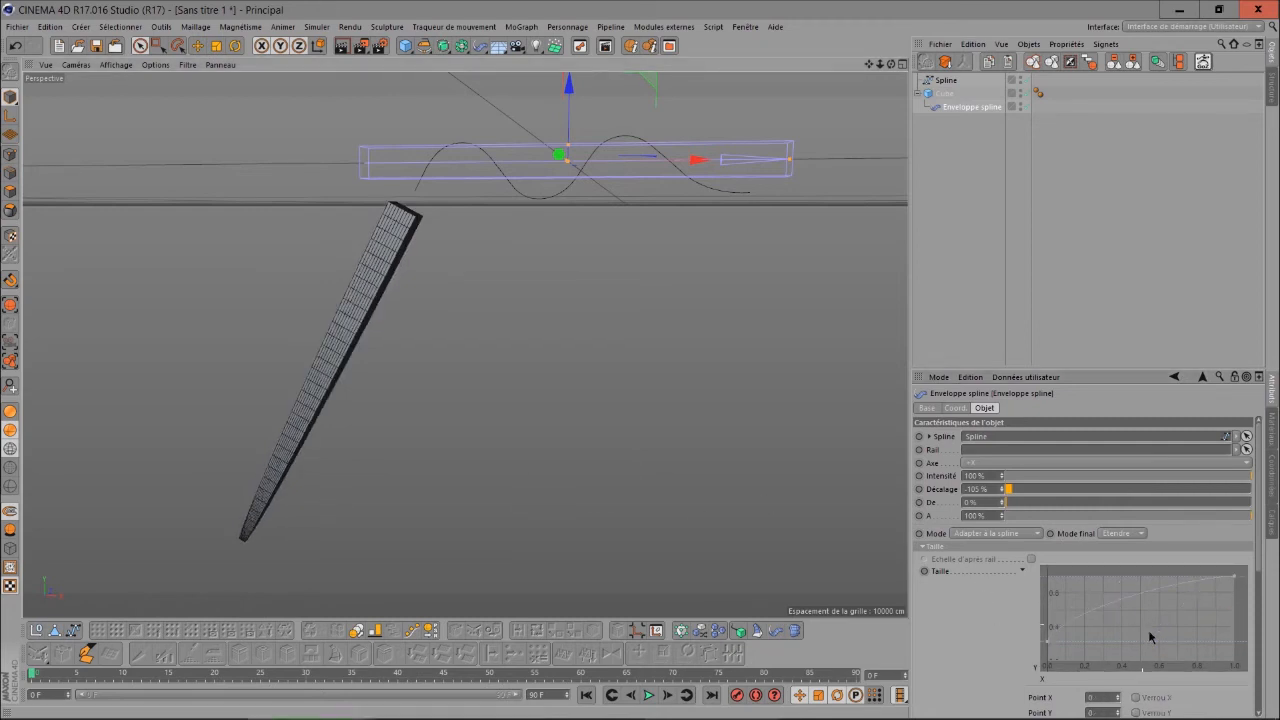
pyautogui.moveTo(1056, 650); pyautogui.dragTo(1048, 588)
pyautogui.scroll(-3, 992, 665)
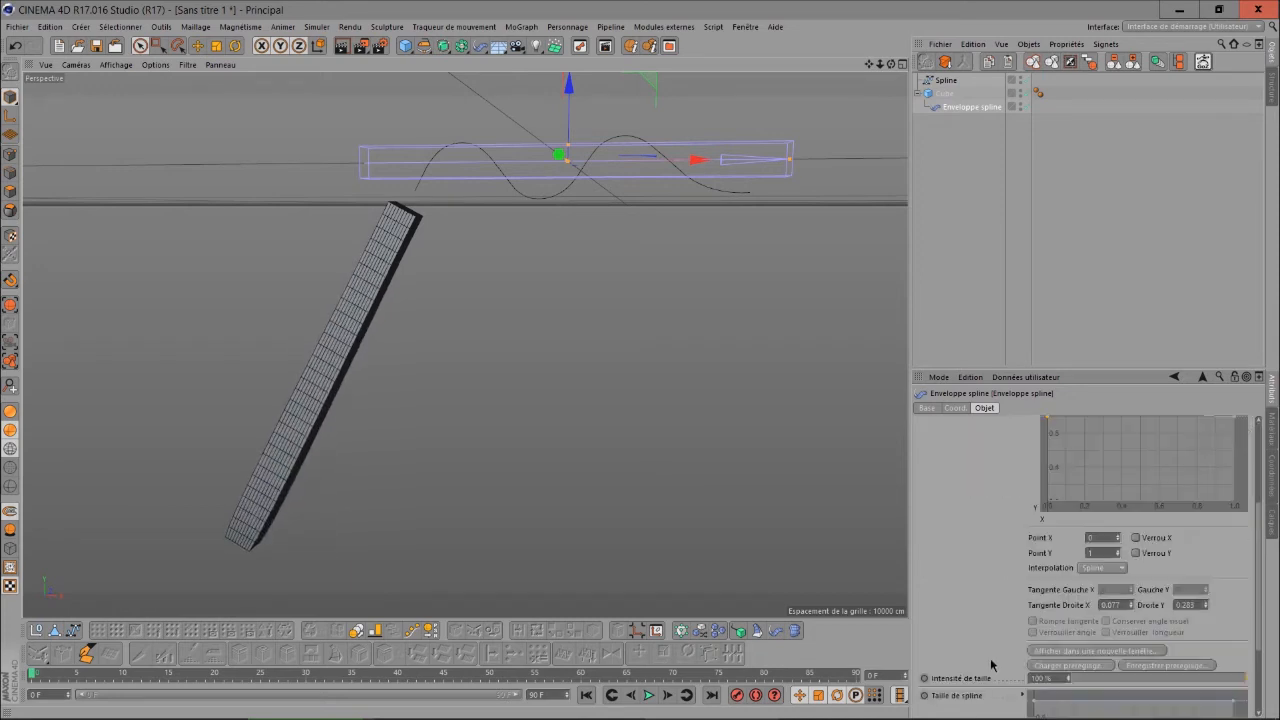
pyautogui.click(1100, 567)
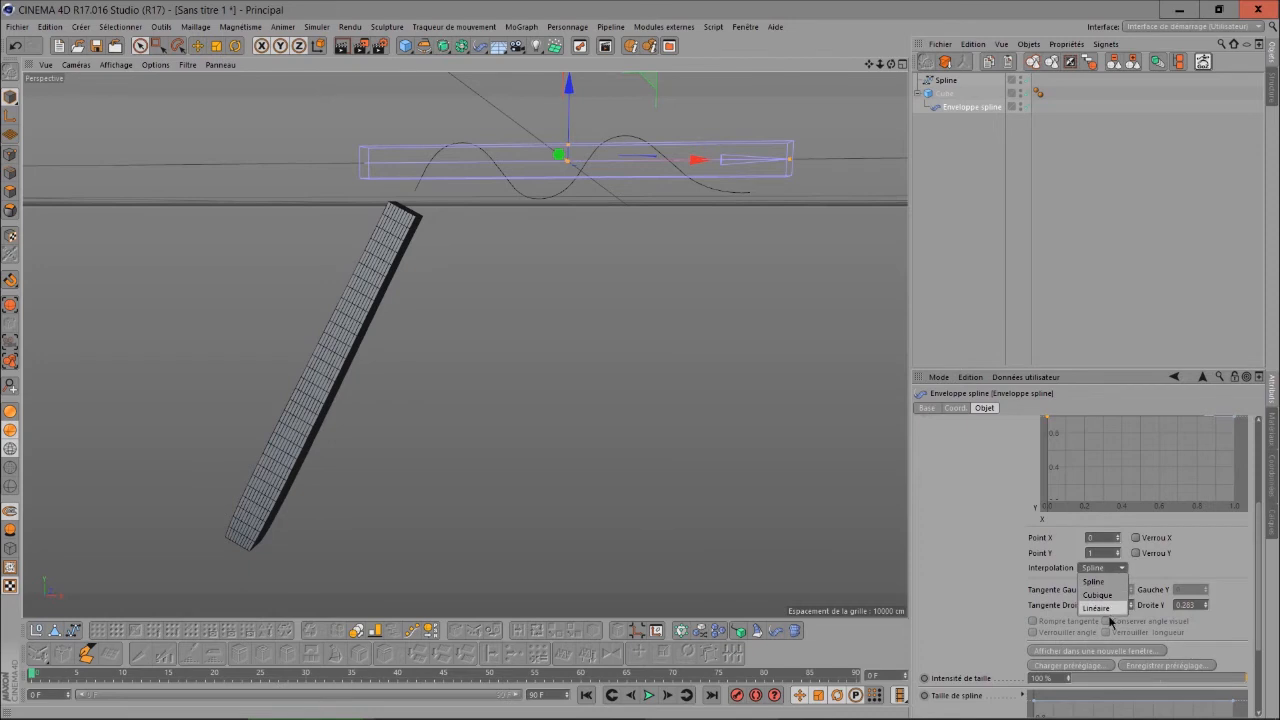
pyautogui.click(1102, 596)
pyautogui.scroll(3, 976, 524)
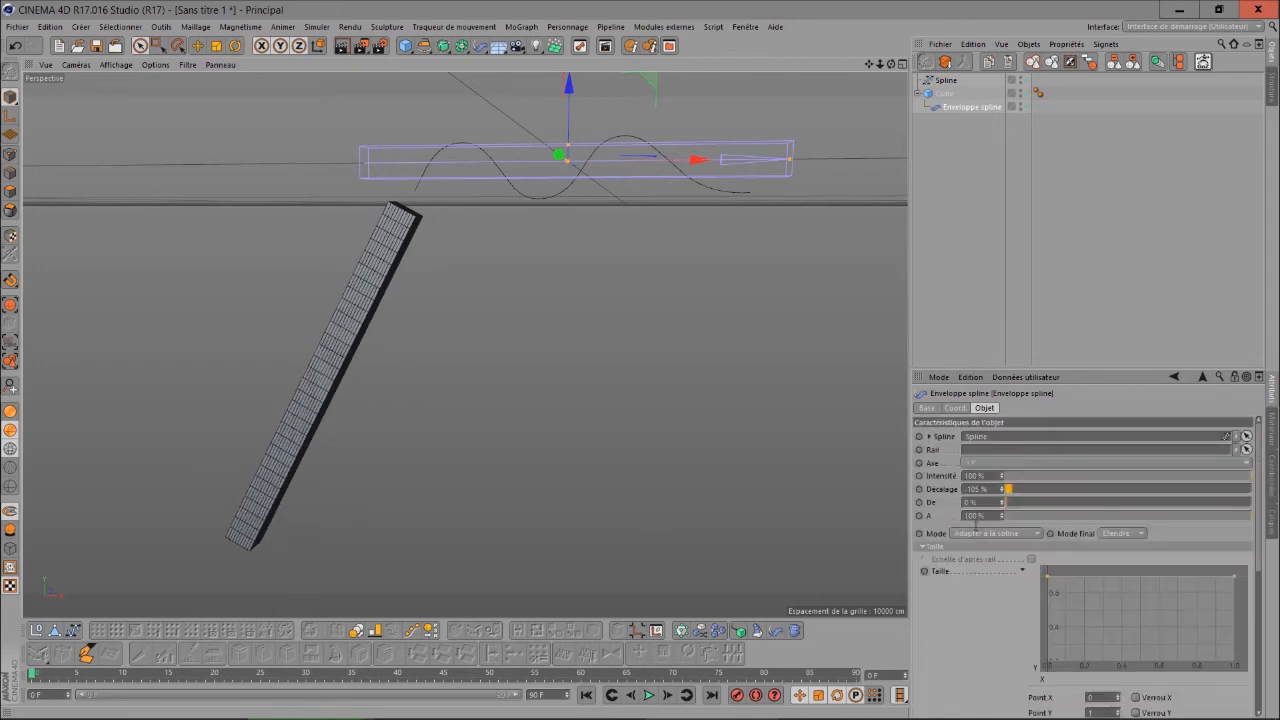
# Collapse the Taille curve's point settings and return the spline wrap's offset to 0 %
pyautogui.click(1022, 571)
pyautogui.scroll(-2, 1001, 607)
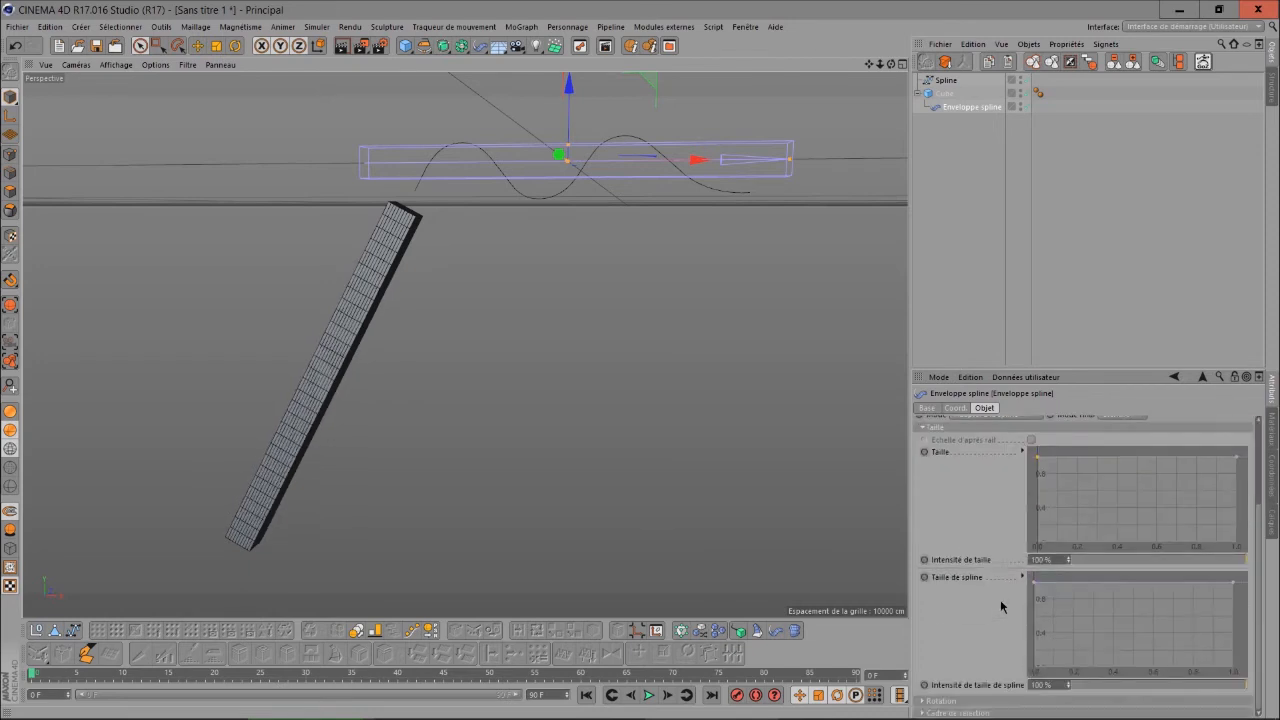
pyautogui.scroll(2, 979, 528)
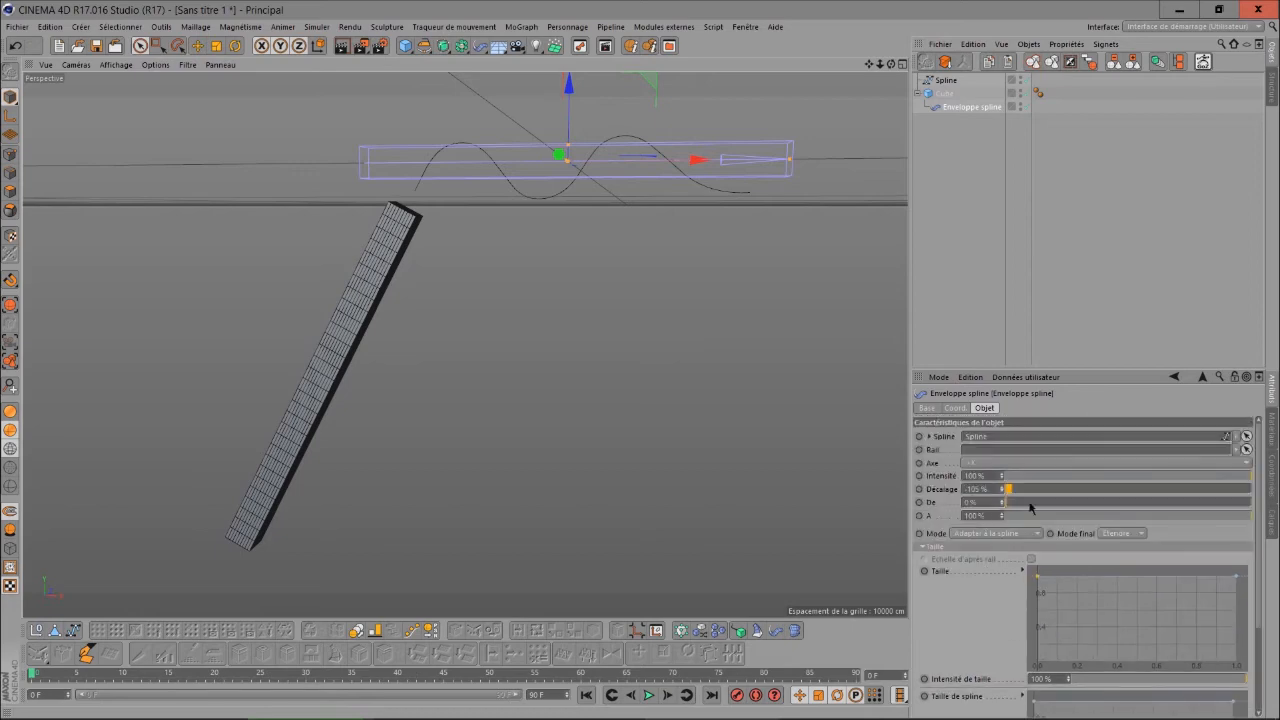
pyautogui.moveTo(1019, 496); pyautogui.dragTo(1006, 499)
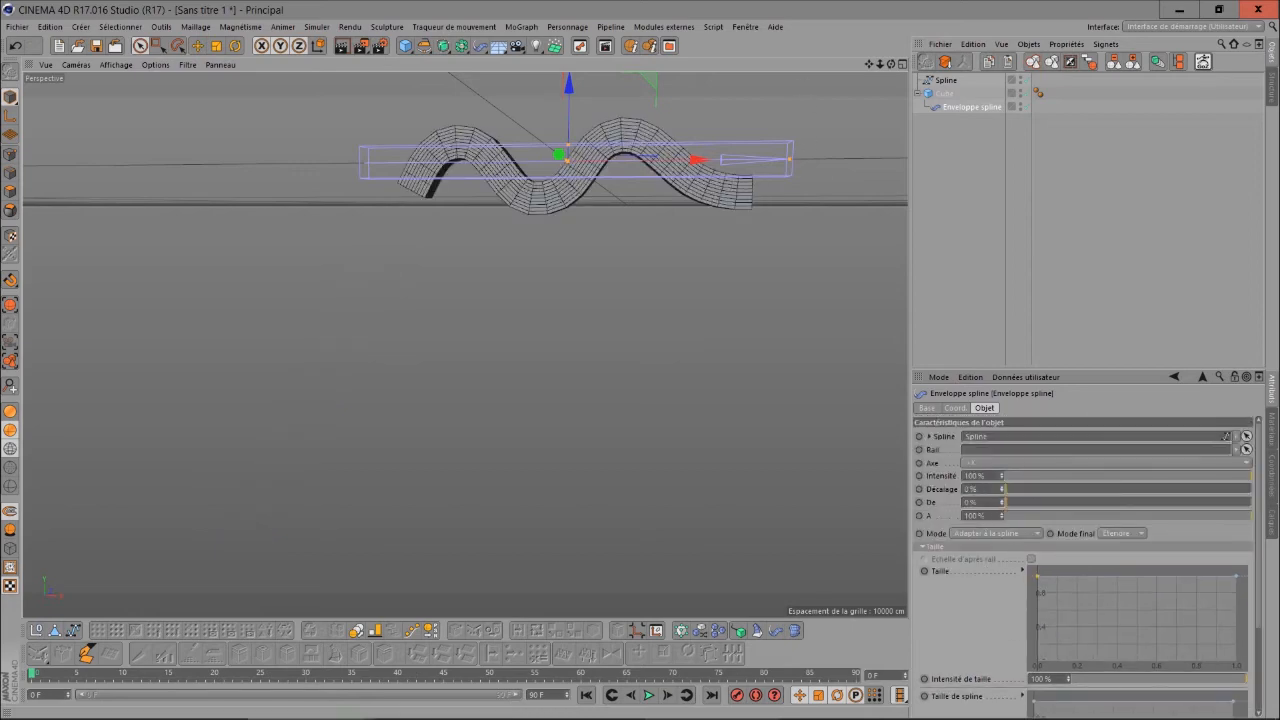
pyautogui.moveTo(871, 66); pyautogui.dragTo(780, 289)
pyautogui.scroll(4, 600, 456)
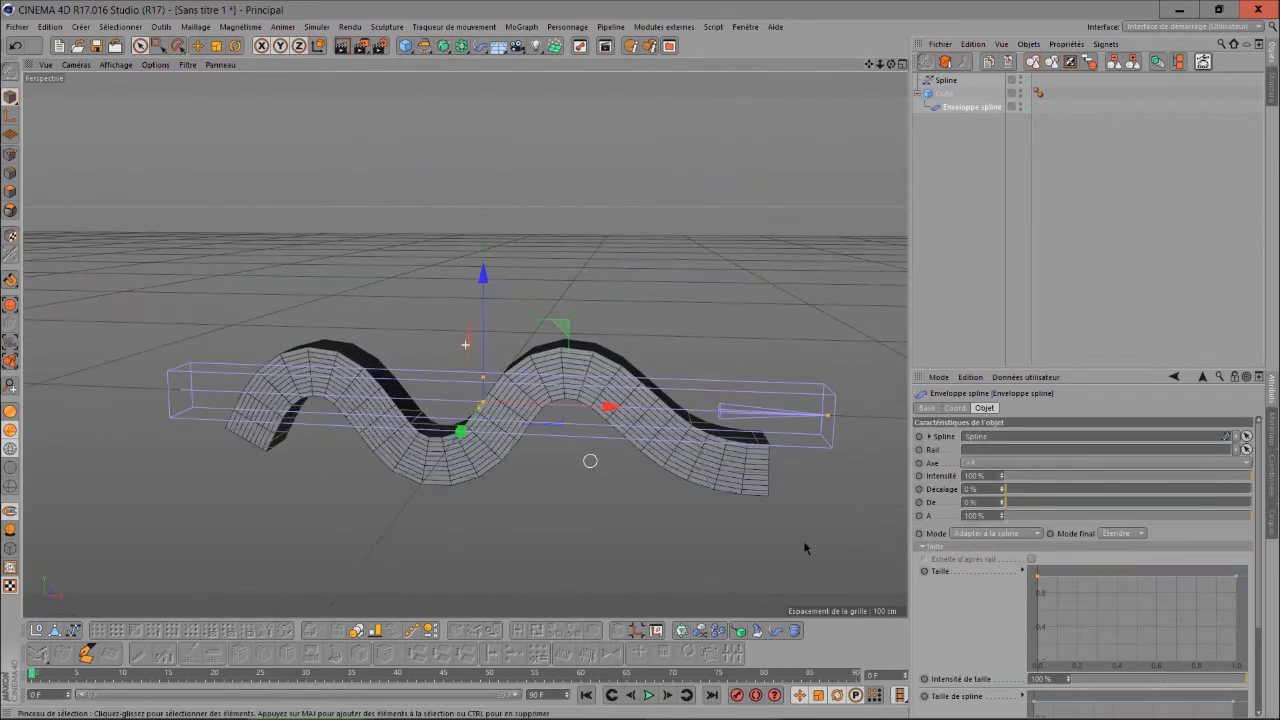
# Reshape the Taille de spline curve by lowering its end point and bringing its start point to a Y of about 0.65
pyautogui.scroll(-3, 992, 612)
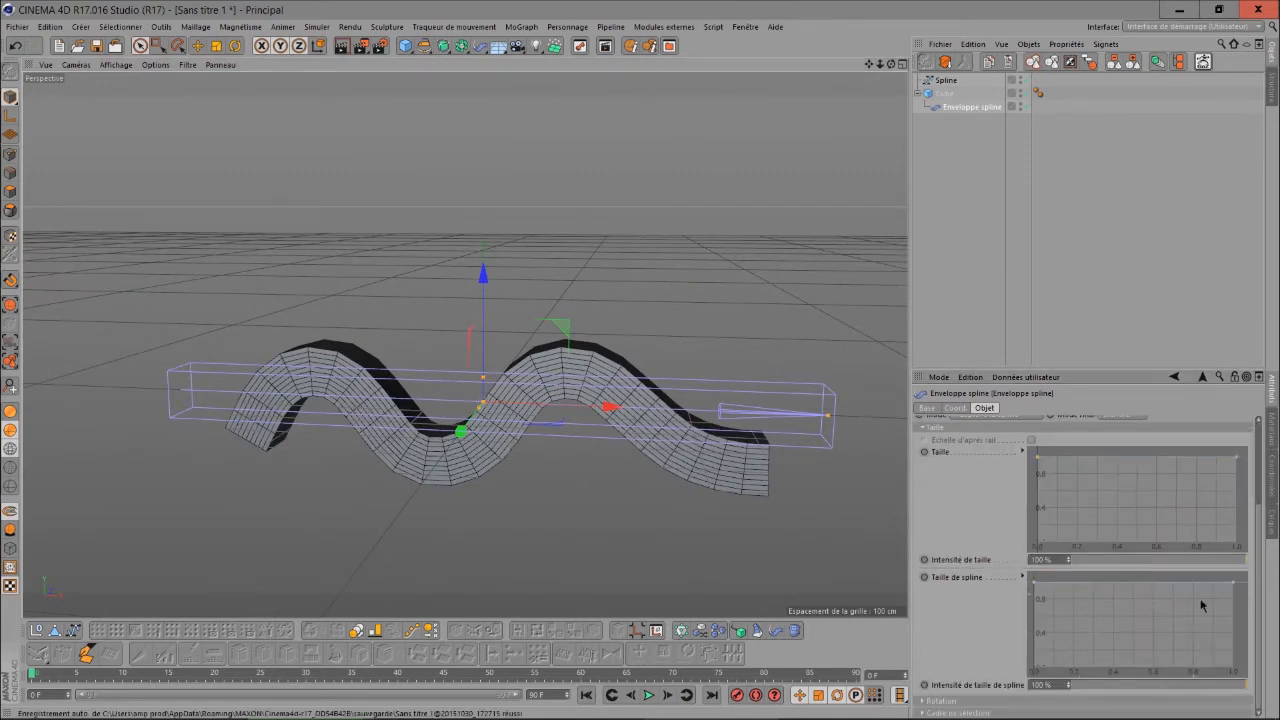
pyautogui.moveTo(1242, 592); pyautogui.dragTo(1205, 610)
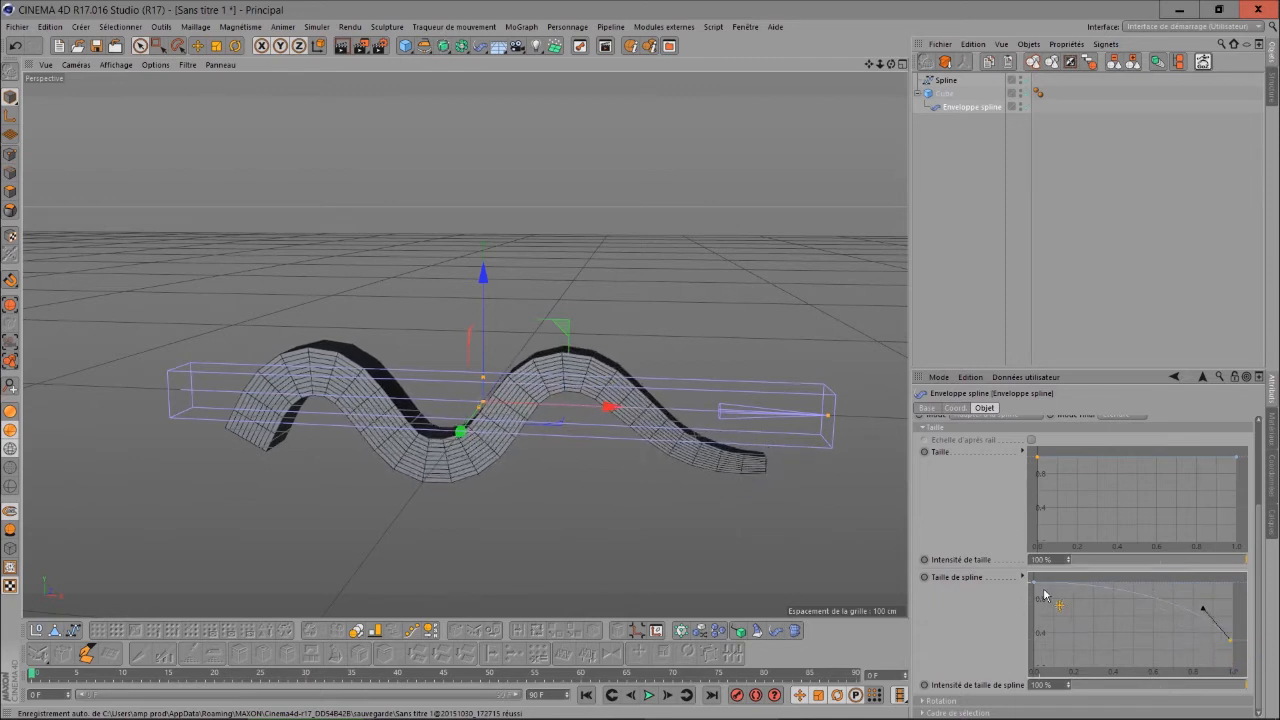
pyautogui.moveTo(1042, 596); pyautogui.dragTo(1109, 562)
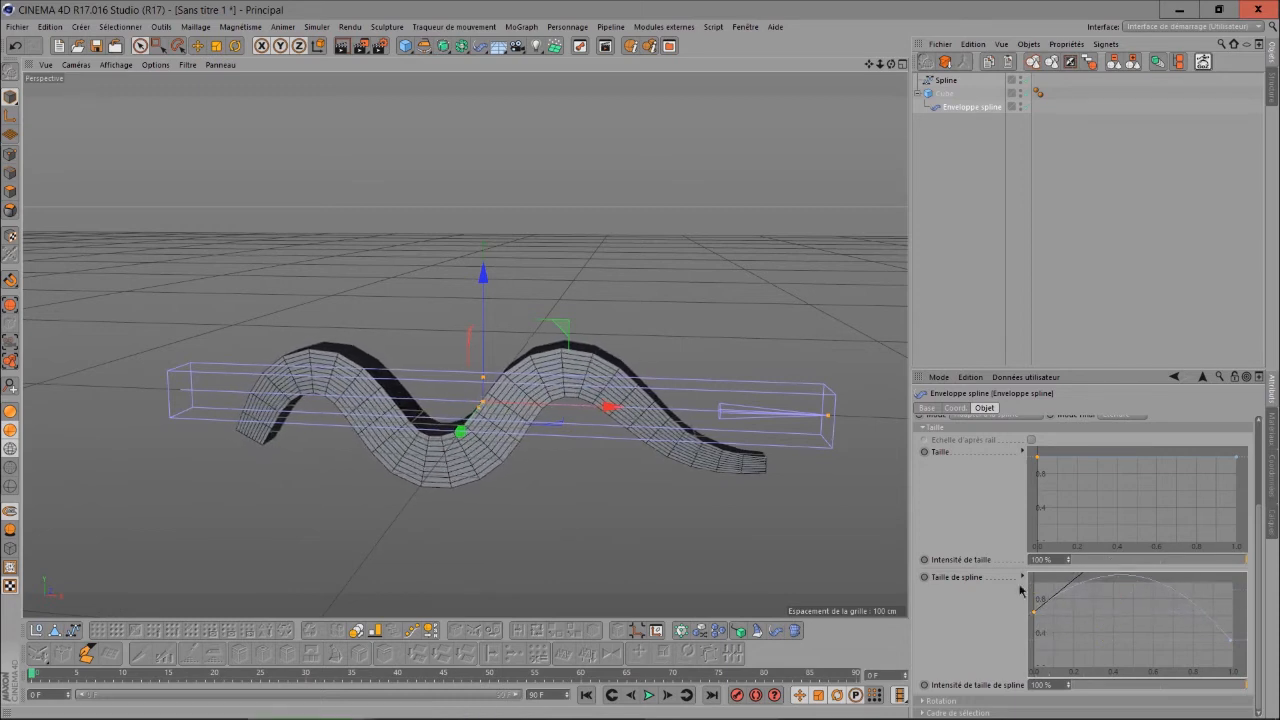
# Try shifting the cube along the spline to an offset of 105 %, and bring the offset back to 0 %
pyautogui.scroll(3, 964, 639)
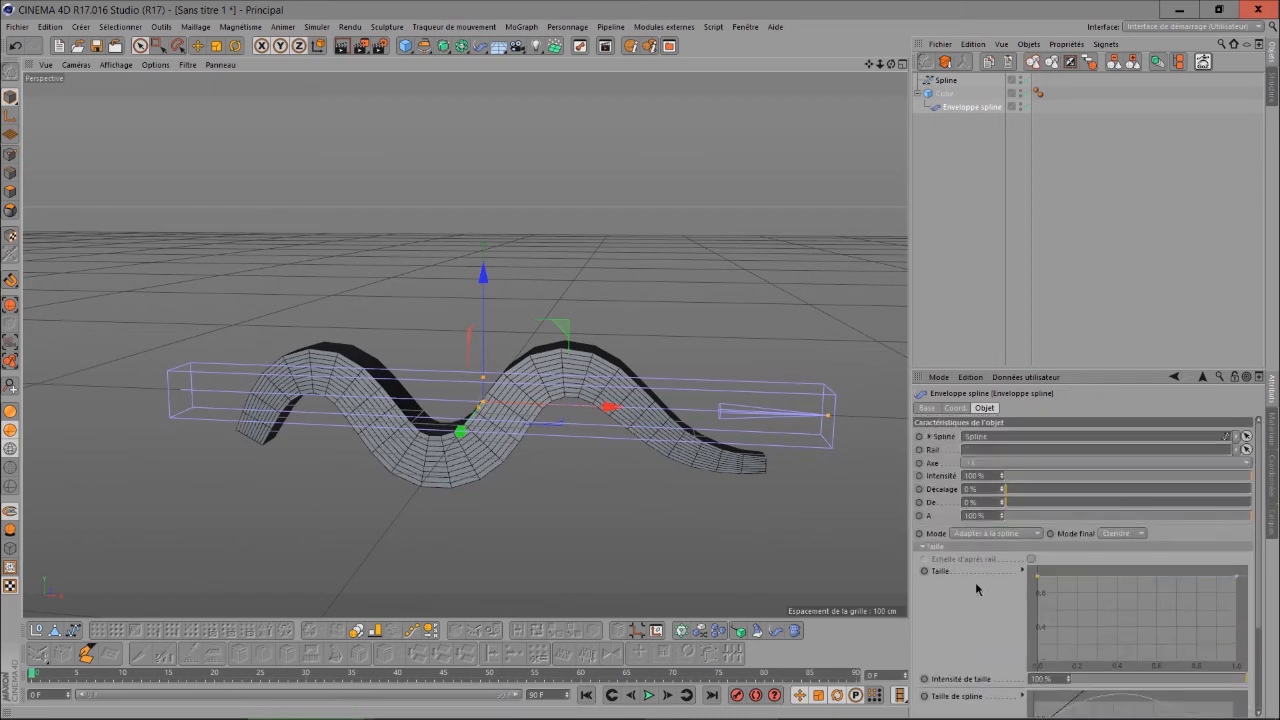
pyautogui.moveTo(1009, 494); pyautogui.dragTo(1056, 494)
pyautogui.scroll(-4, 648, 452)
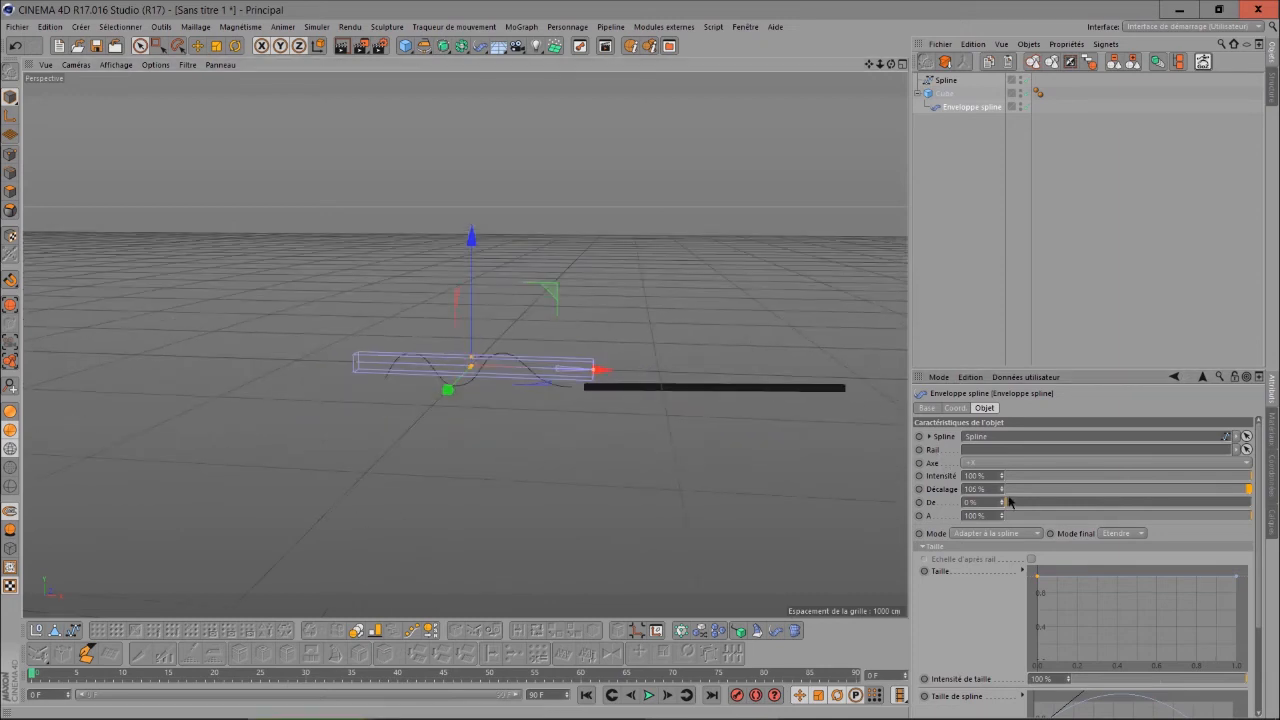
pyautogui.moveTo(1003, 491)
pyautogui.mouseDown()
pyautogui.moveTo(800, 491)
pyautogui.moveTo(869, 491)
pyautogui.mouseUp()
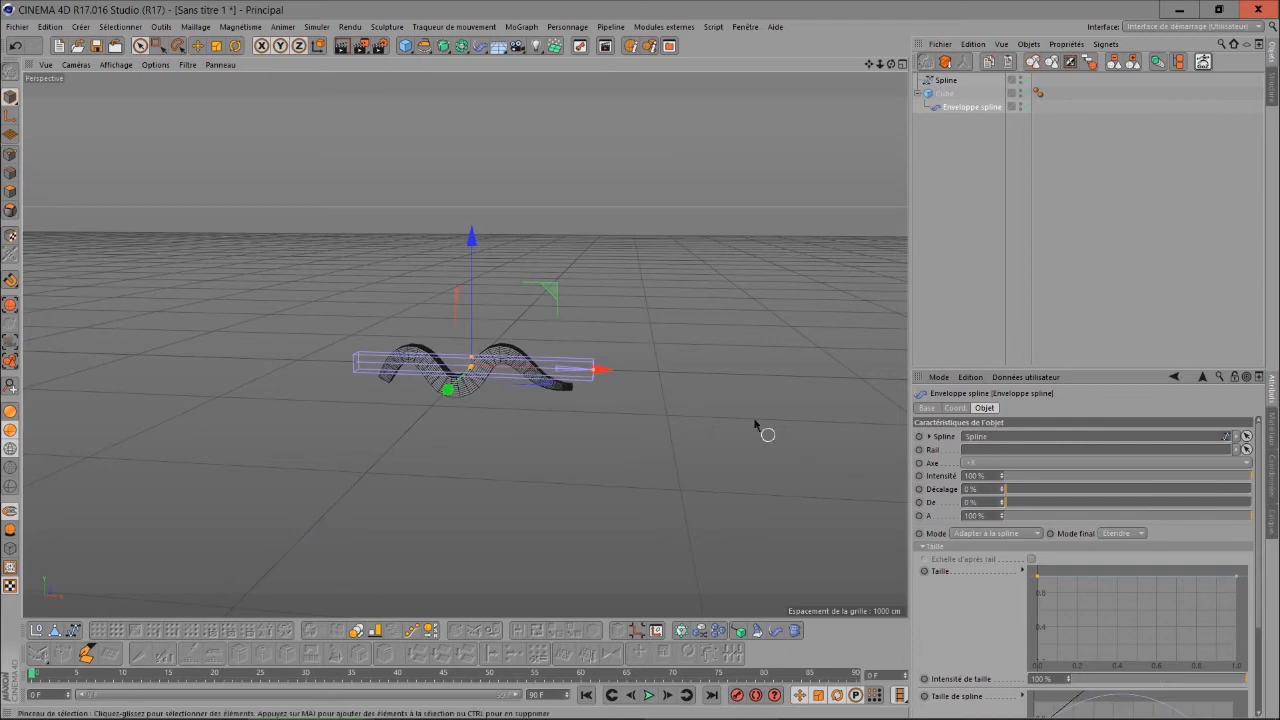
pyautogui.scroll(5, 541, 416)
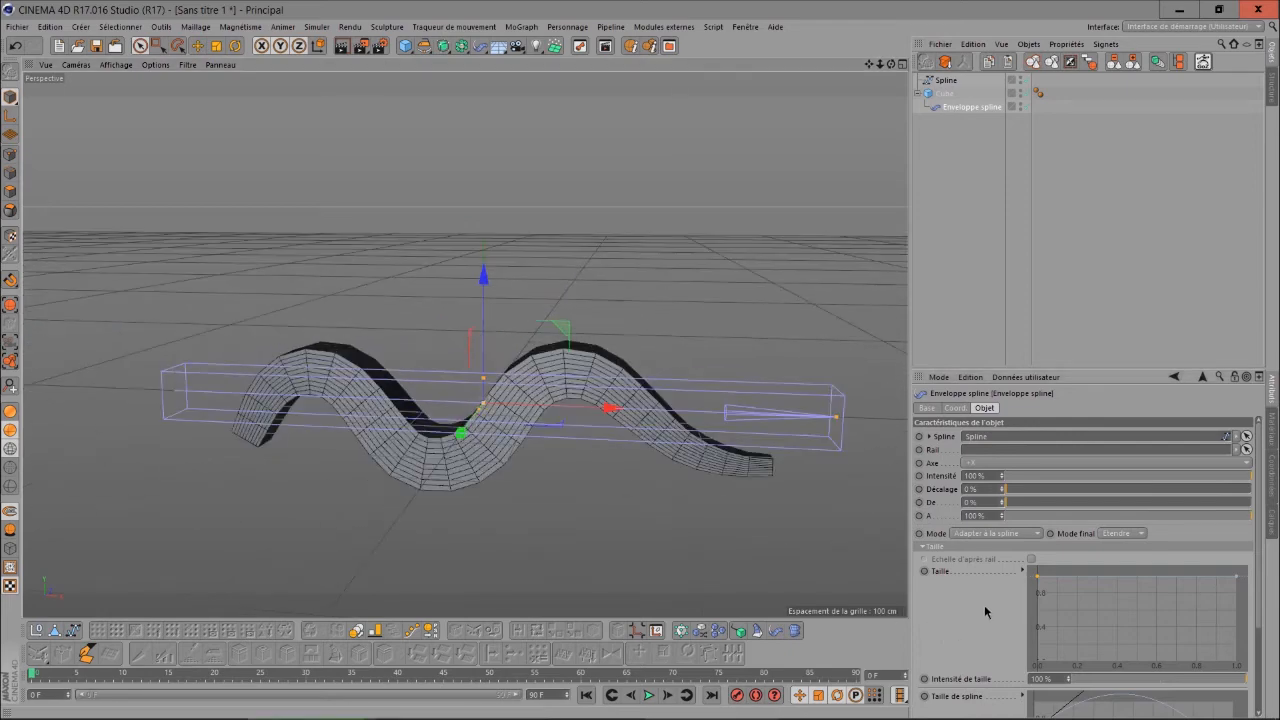
# Expand the Taille de spline curve's detailed point settings
pyautogui.scroll(-3, 985, 612)
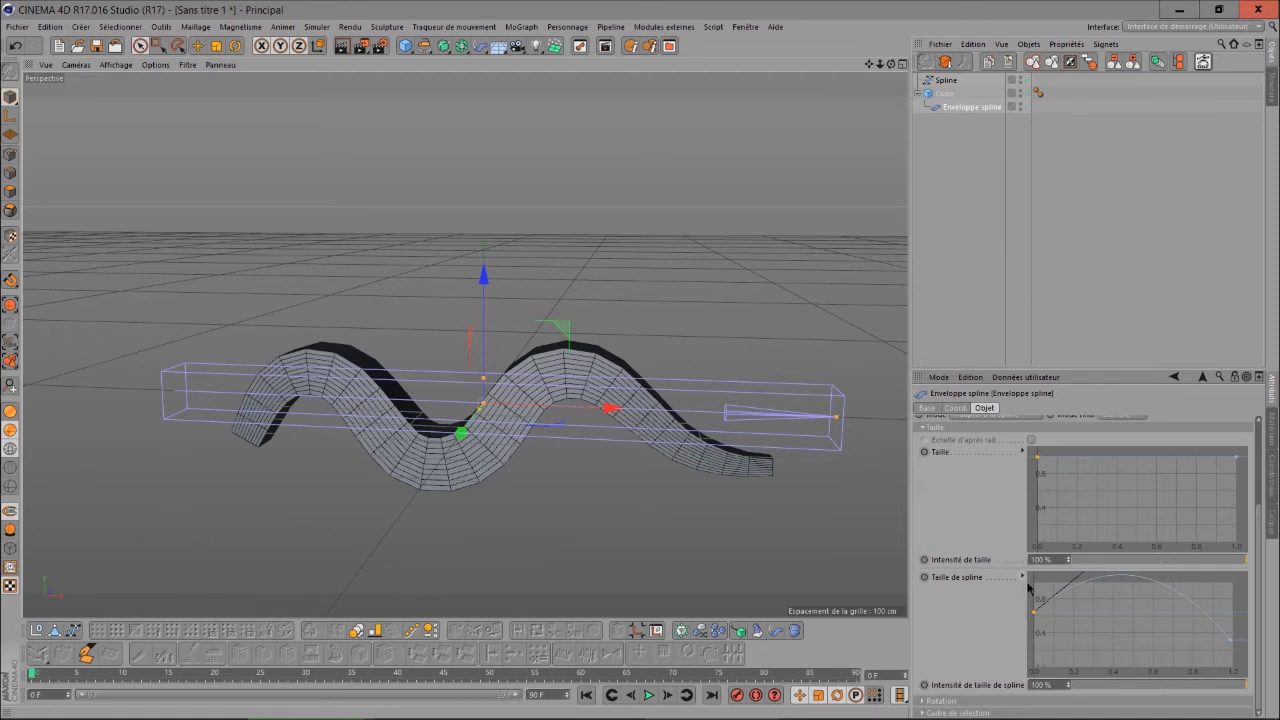
pyautogui.click(1023, 577)
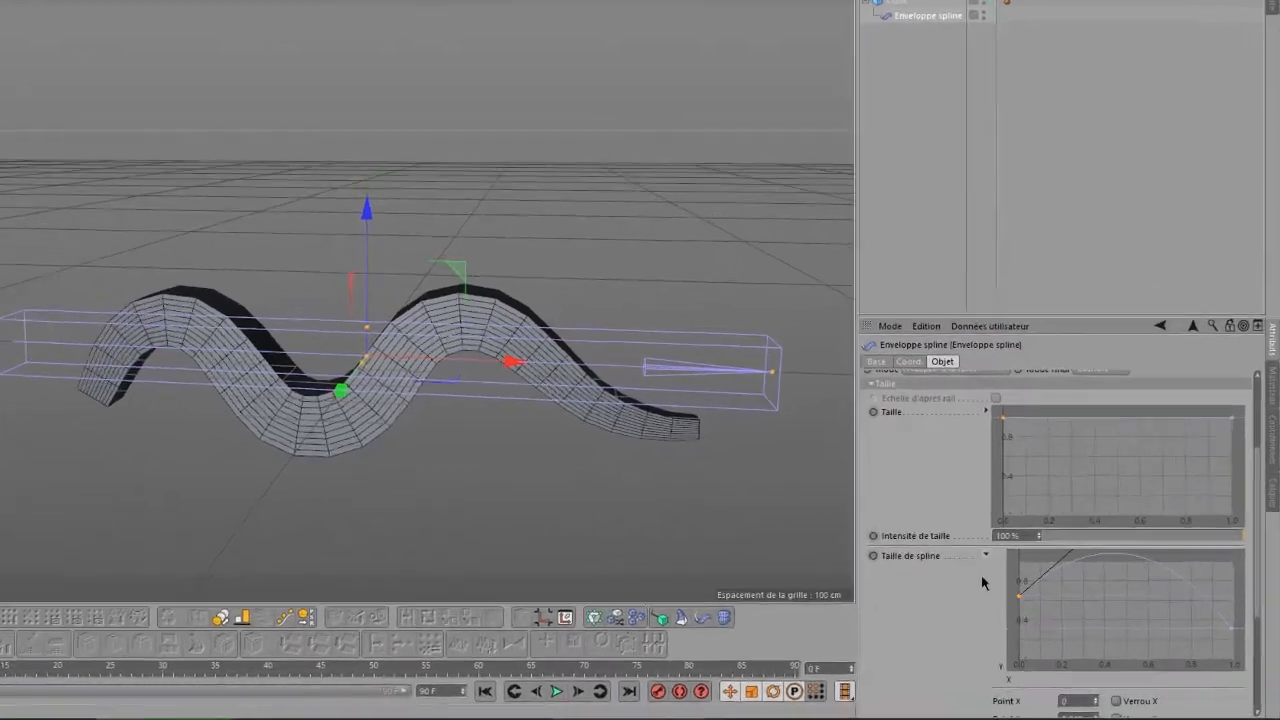
pyautogui.scroll(-3, 1010, 560)
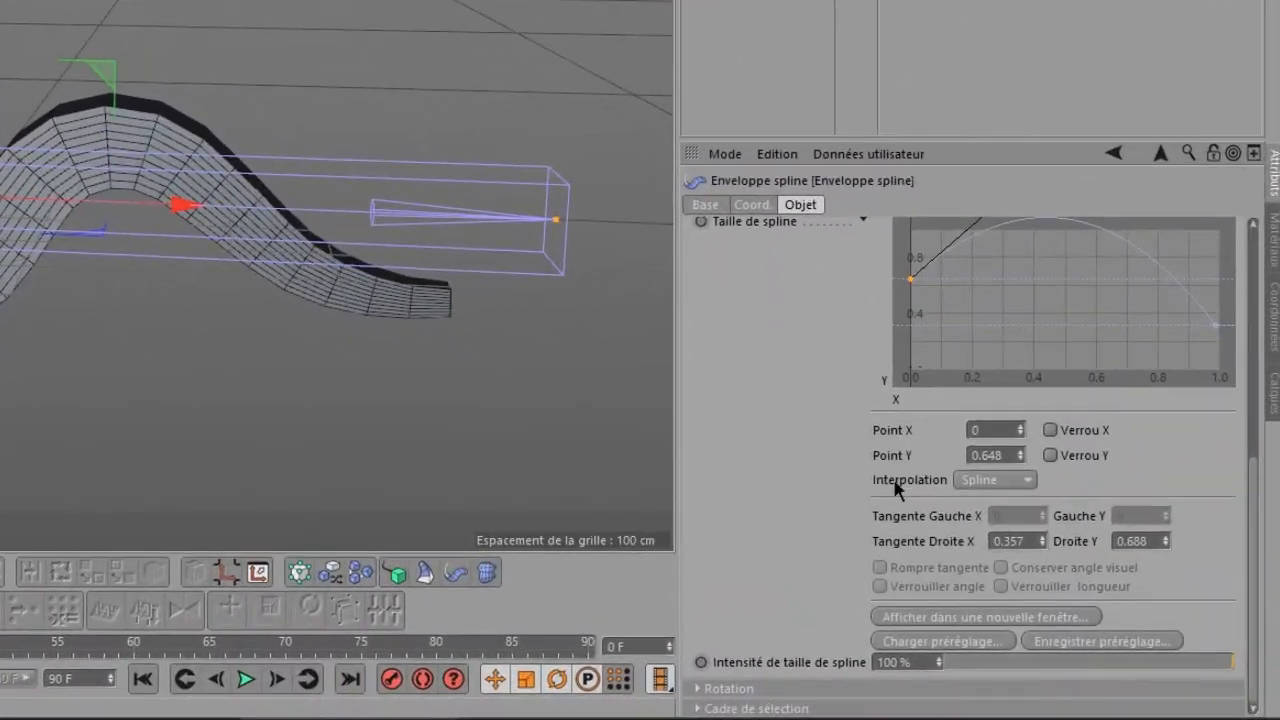
pyautogui.scroll(2, 725, 462)
pyautogui.scroll(-2, 758, 480)
# Set the Taille de spline curve's start point to a Y of 0 and its interpolation to Linéaire
pyautogui.moveTo(915, 286); pyautogui.dragTo(916, 256)
pyautogui.click(1010, 461)
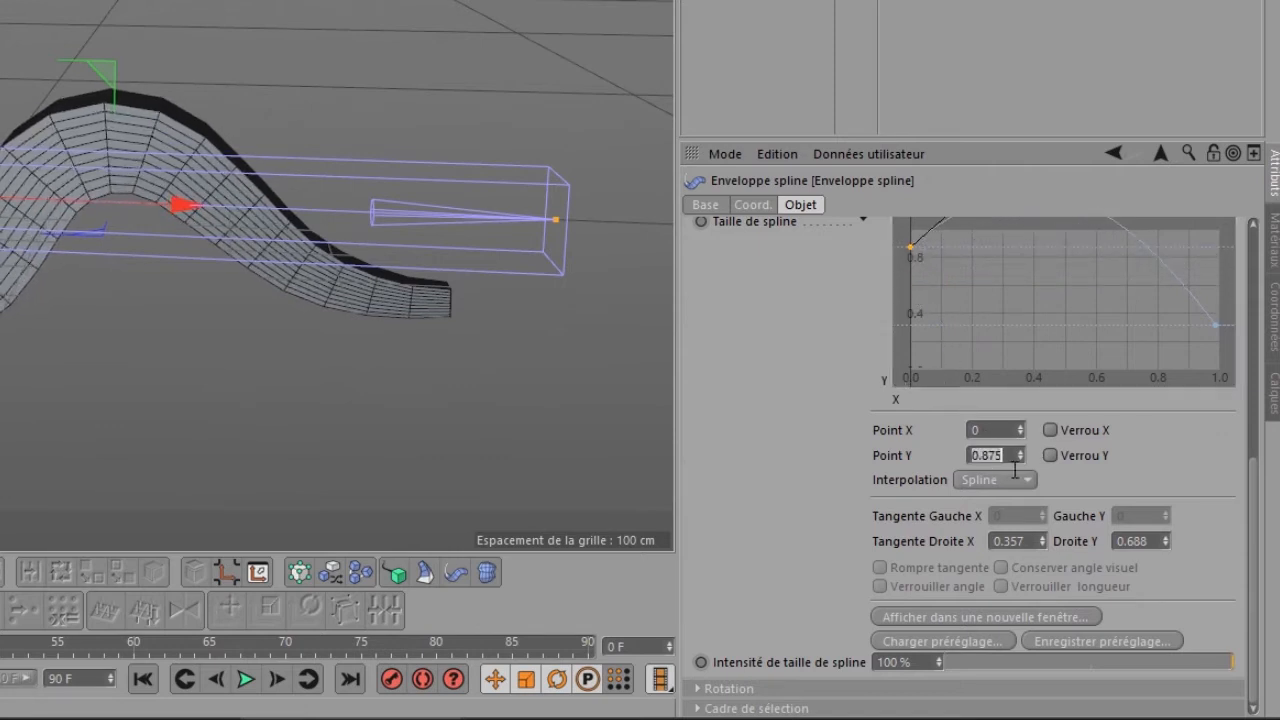
pyautogui.write('0')
pyautogui.press('Return')
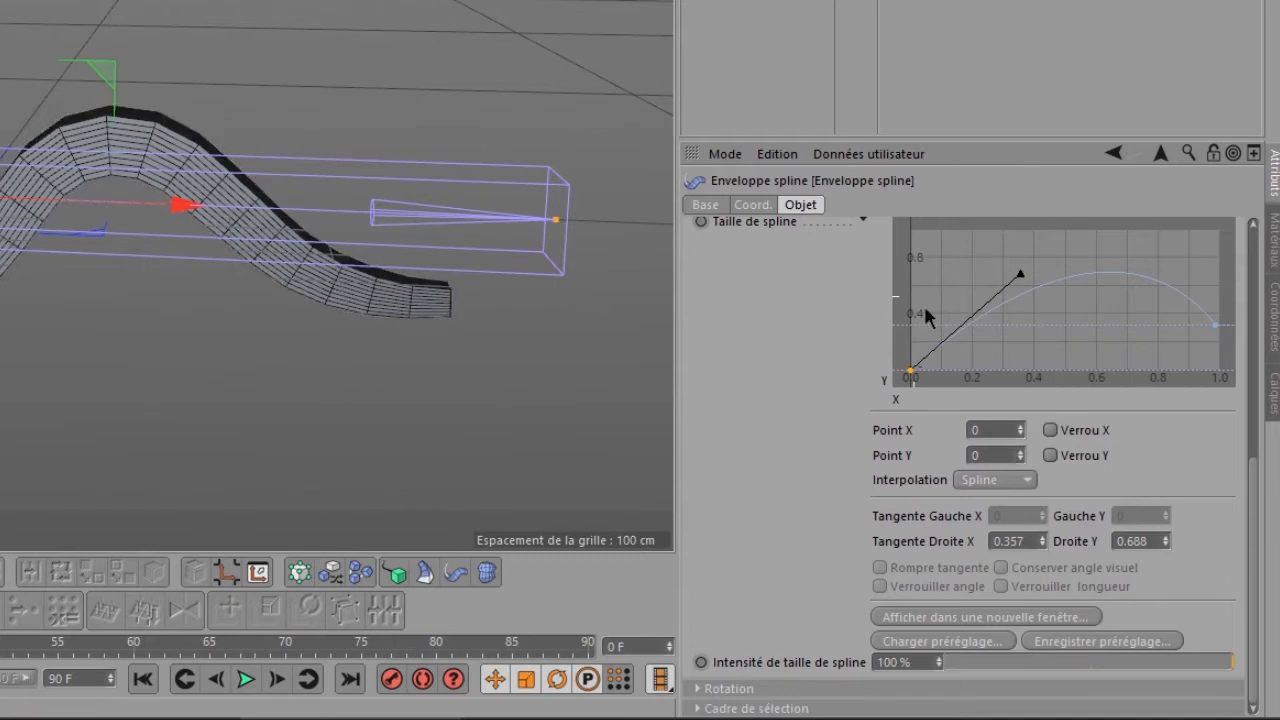
pyautogui.click(1009, 483)
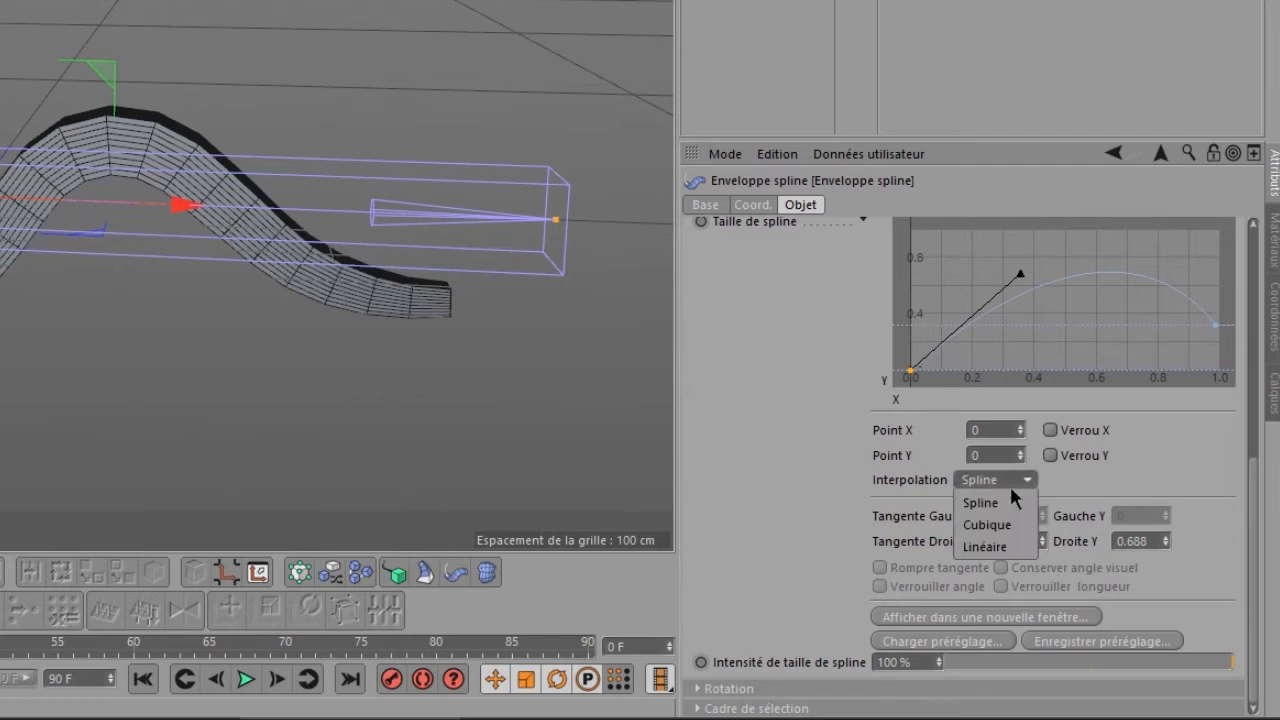
pyautogui.click(987, 550)
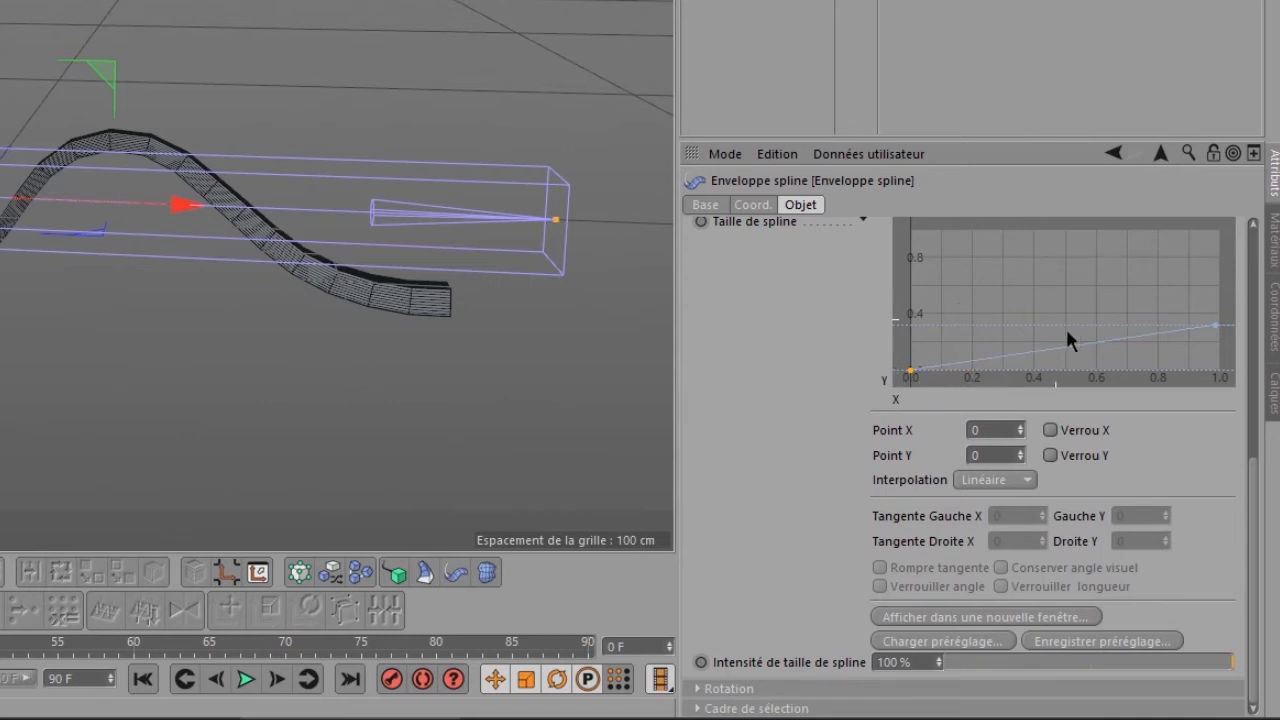
# Show the Taille de spline curve in its own window and enlarge that window
pyautogui.click(964, 618)
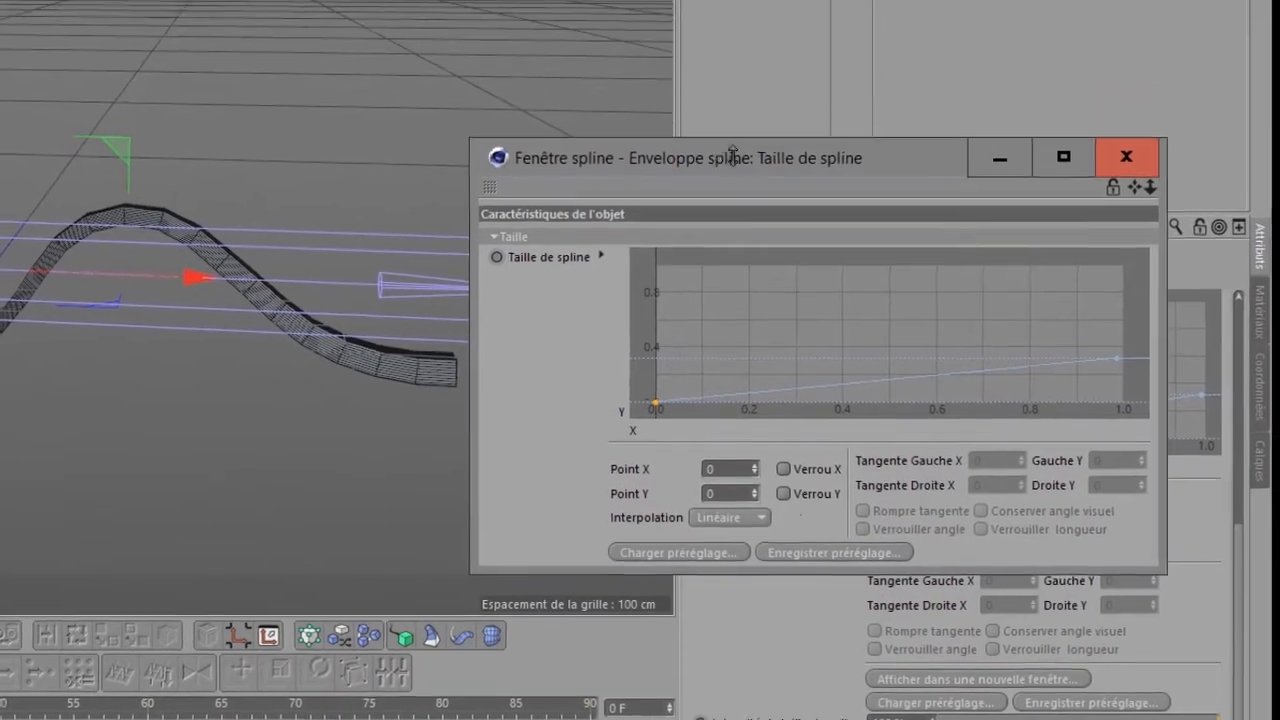
pyautogui.moveTo(733, 157); pyautogui.dragTo(340, 28)
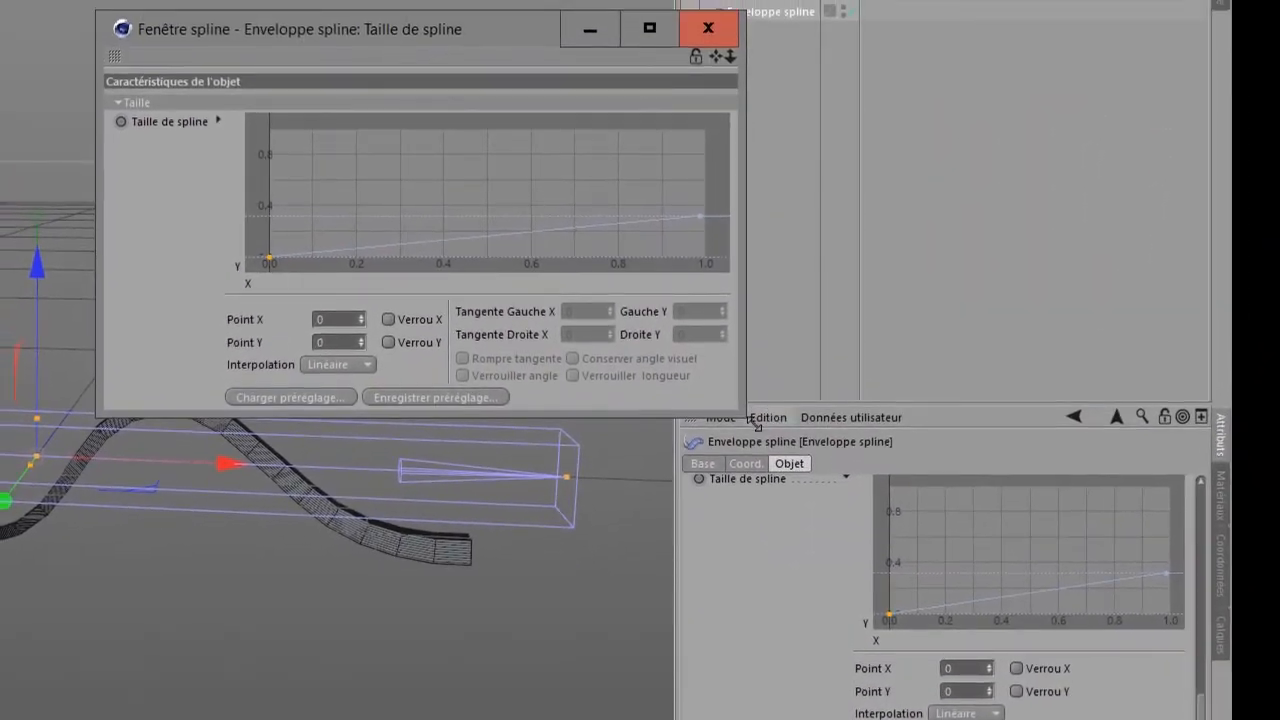
pyautogui.moveTo(757, 425); pyautogui.dragTo(1175, 688)
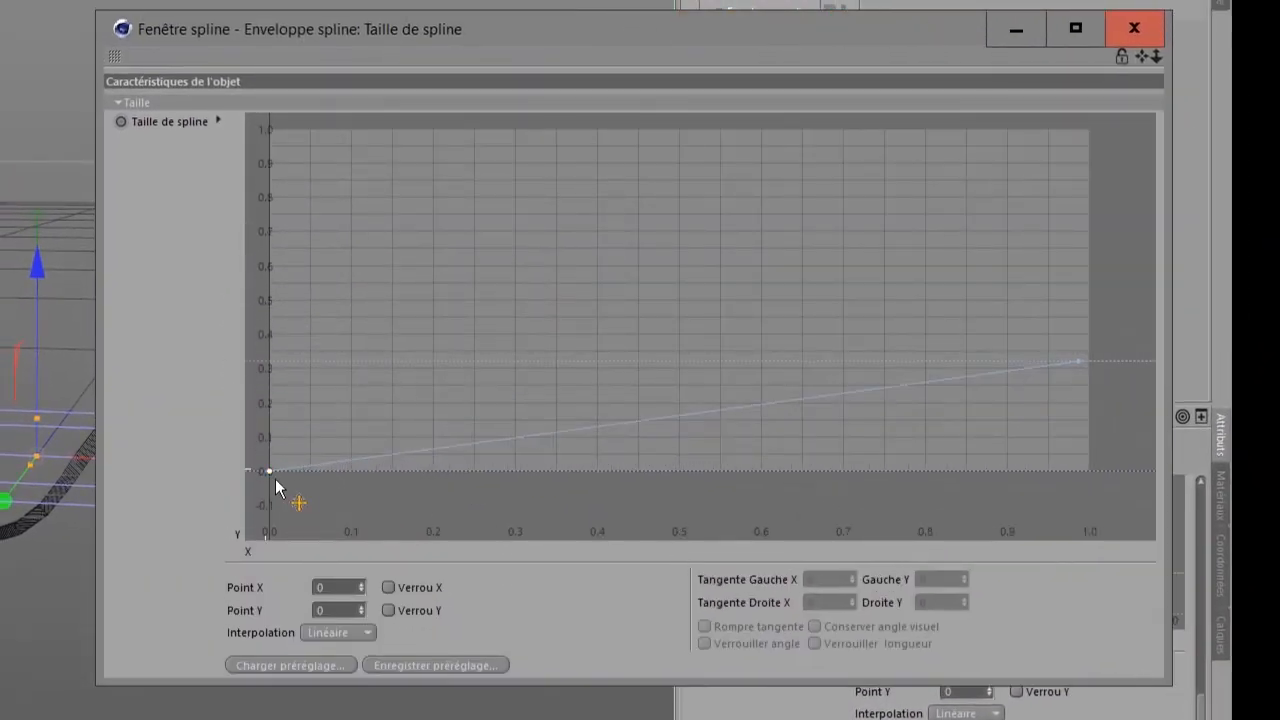
# Raise the size curve's start point to a Y of about 0.75 and add points at about (0.37, 0.16) and (0.66, 0.95)
pyautogui.moveTo(275, 479); pyautogui.dragTo(268, 224)
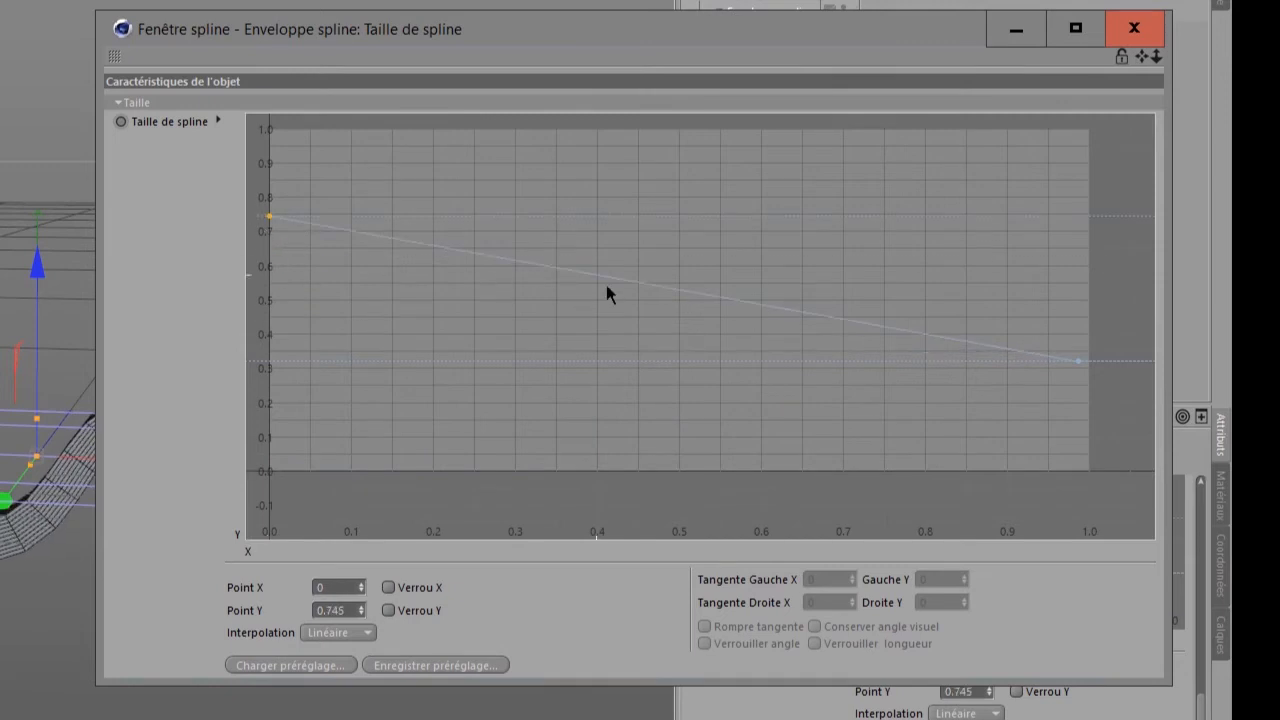
pyautogui.keyDown('ctrl'); pyautogui.moveTo(618, 291); pyautogui.dragTo(584, 428); pyautogui.keyUp('ctrl')
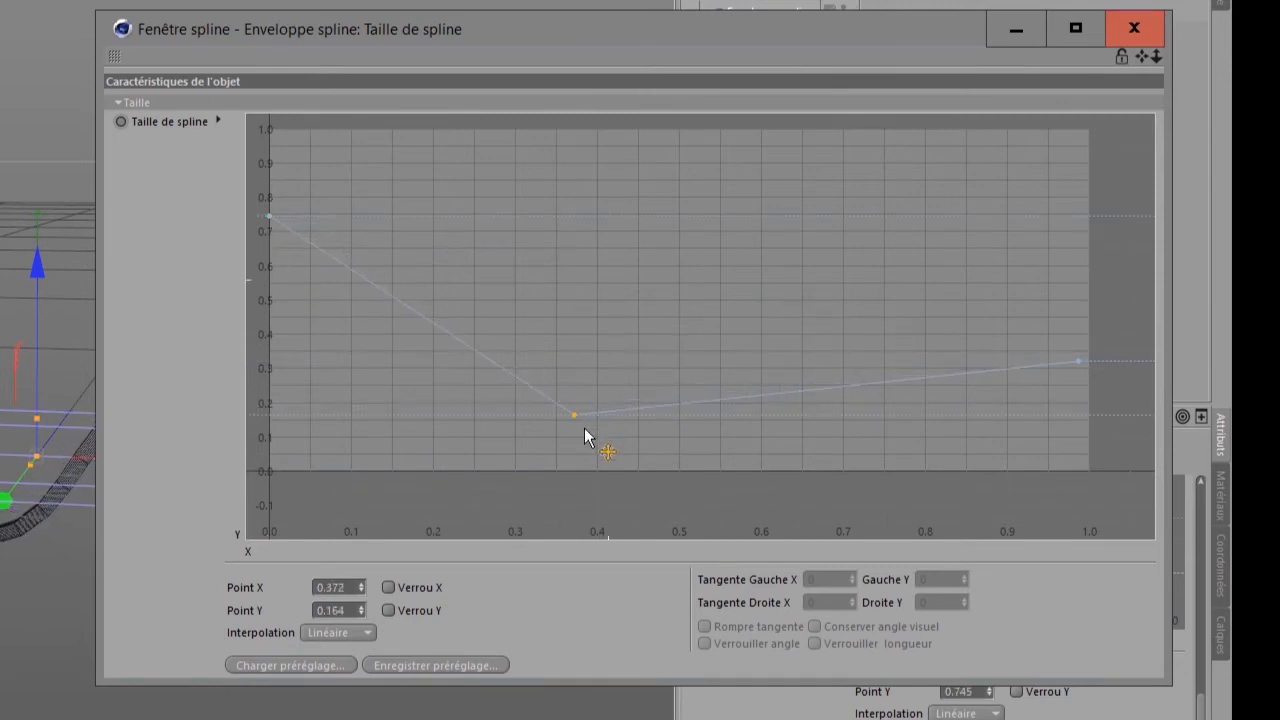
pyautogui.keyDown('ctrl'); pyautogui.moveTo(890, 393); pyautogui.dragTo(823, 163); pyautogui.keyUp('ctrl')
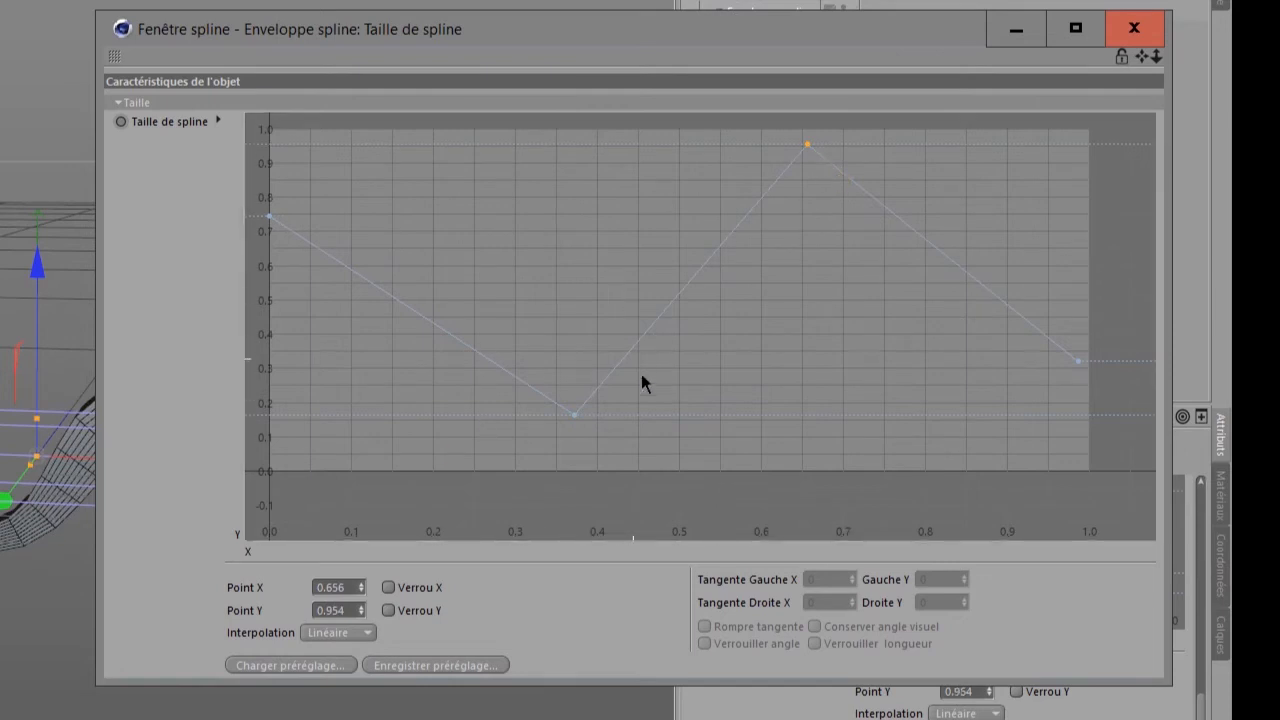
# Set the interpolation of the size curve's two middle points and its start point to Cubique
pyautogui.click(585, 425)
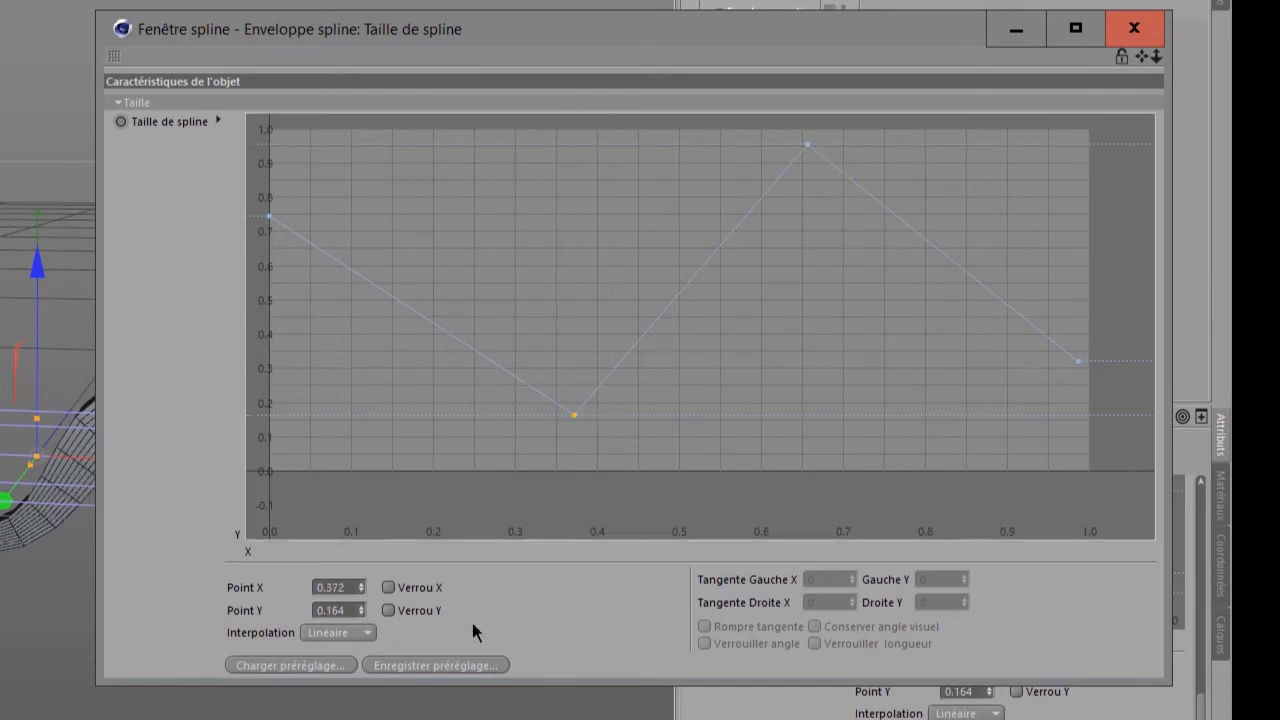
pyautogui.click(362, 632)
pyautogui.click(370, 678)
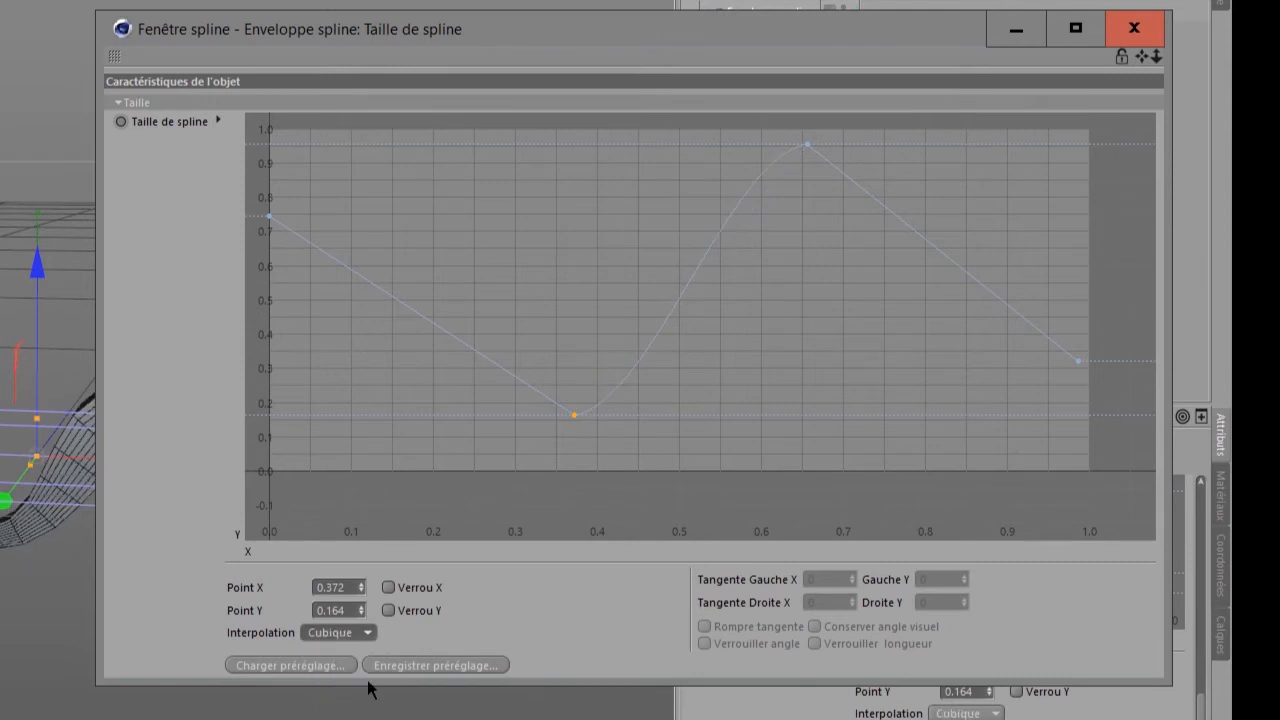
pyautogui.click(808, 145)
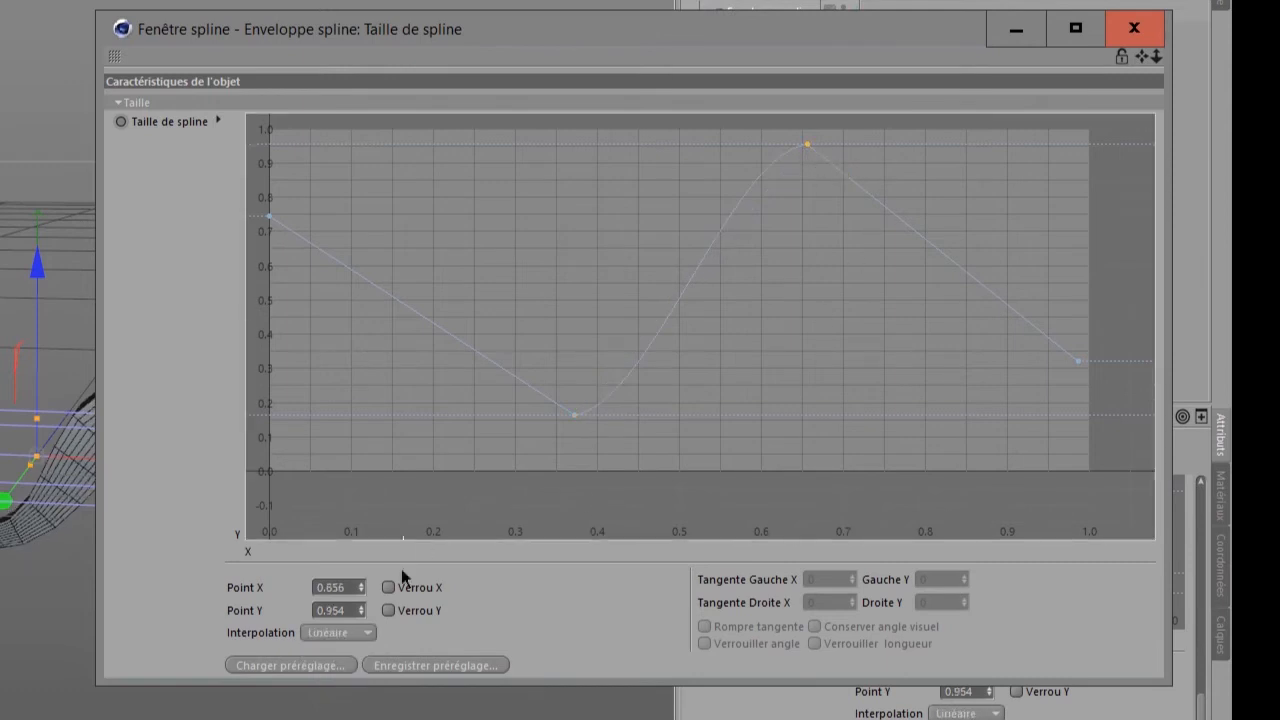
pyautogui.click(366, 636)
pyautogui.click(363, 677)
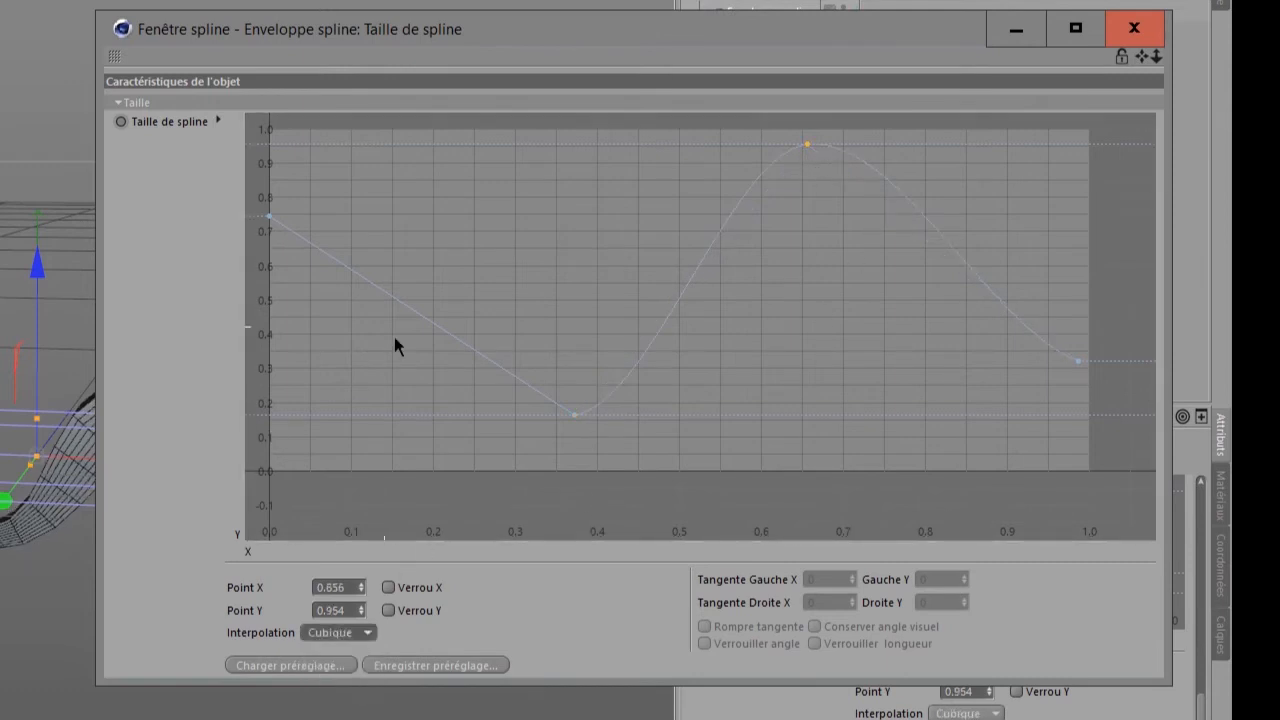
pyautogui.click(270, 217)
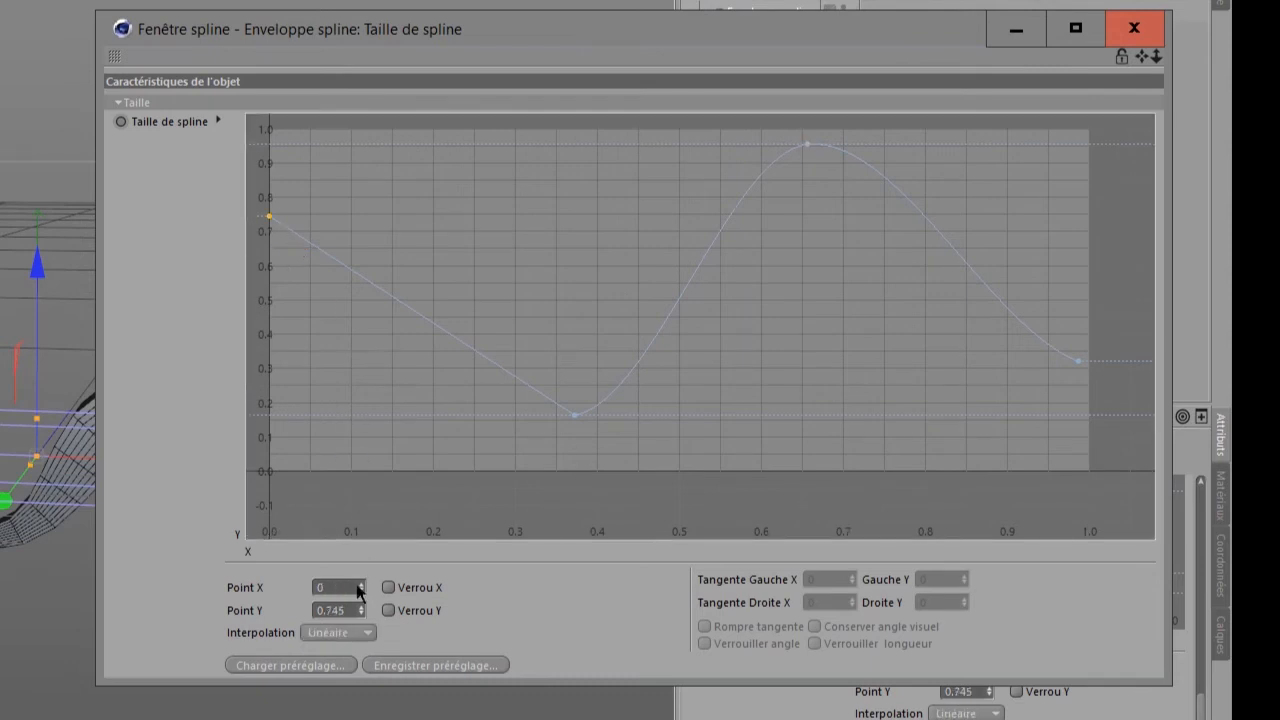
pyautogui.click(352, 636)
pyautogui.click(355, 673)
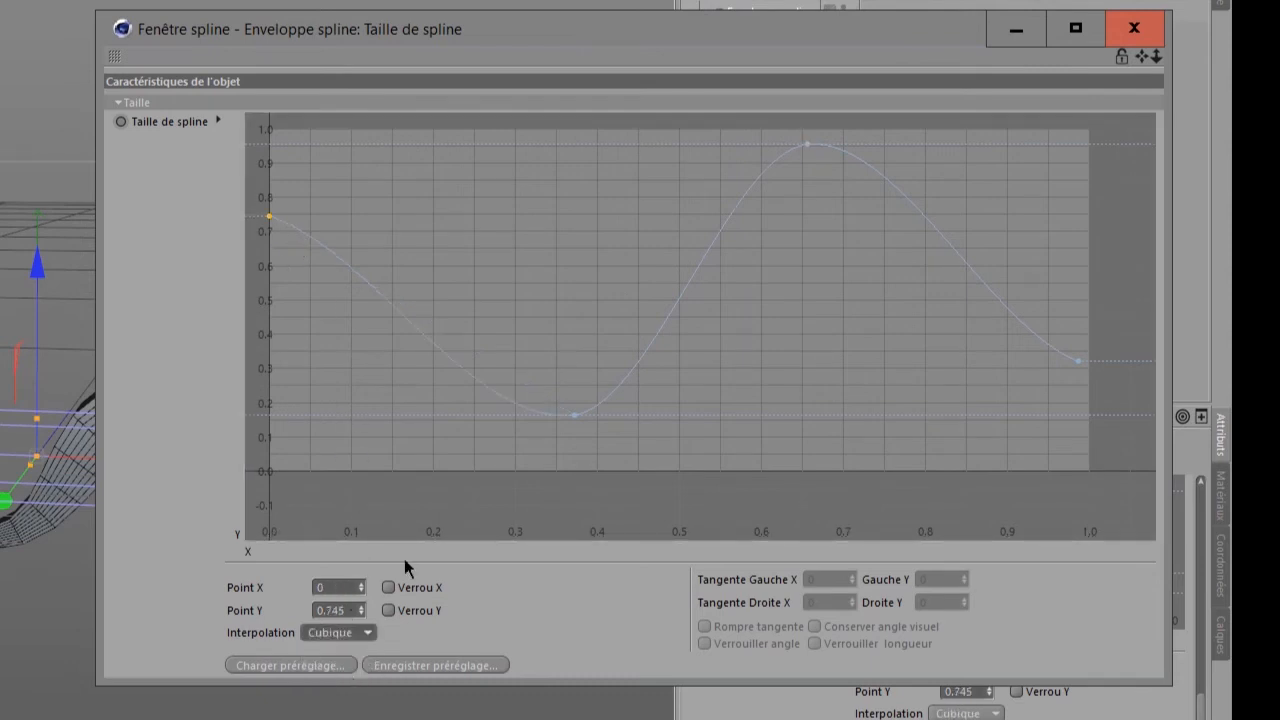
# Load the |Cosine| preset into the Taille de spline curve
pyautogui.moveTo(466, 31); pyautogui.dragTo(573, 5)
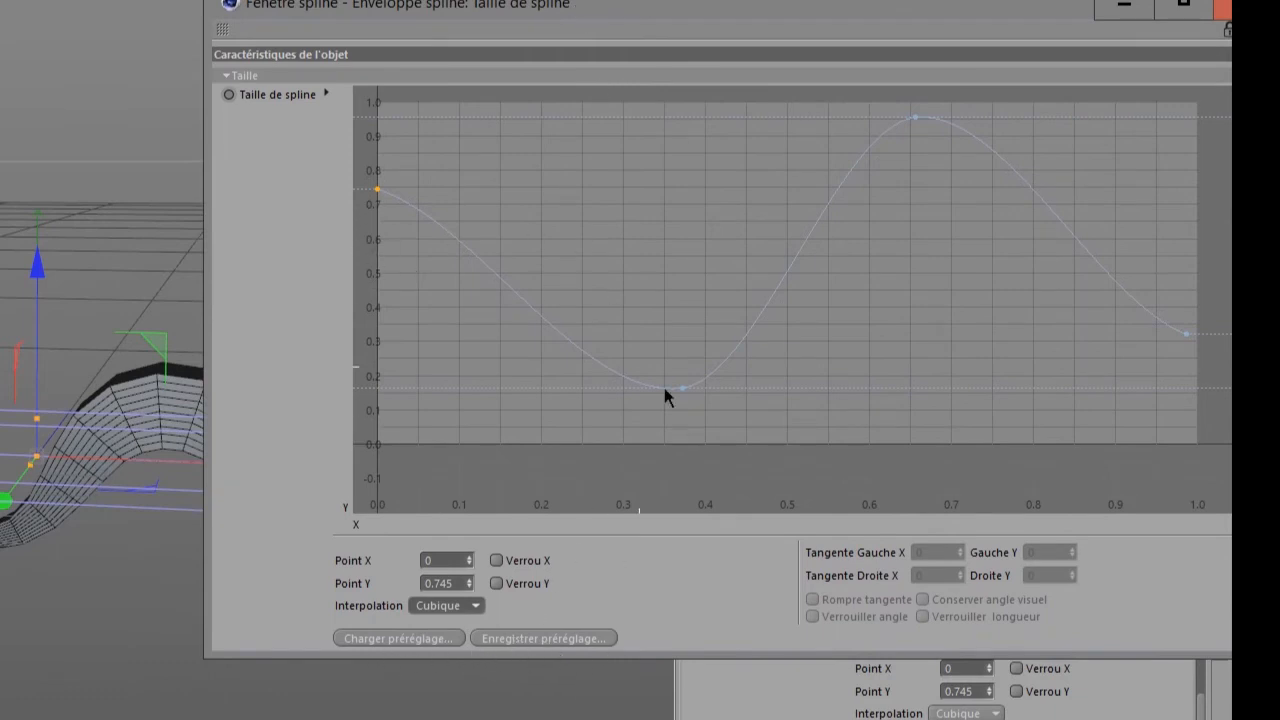
pyautogui.click(389, 644)
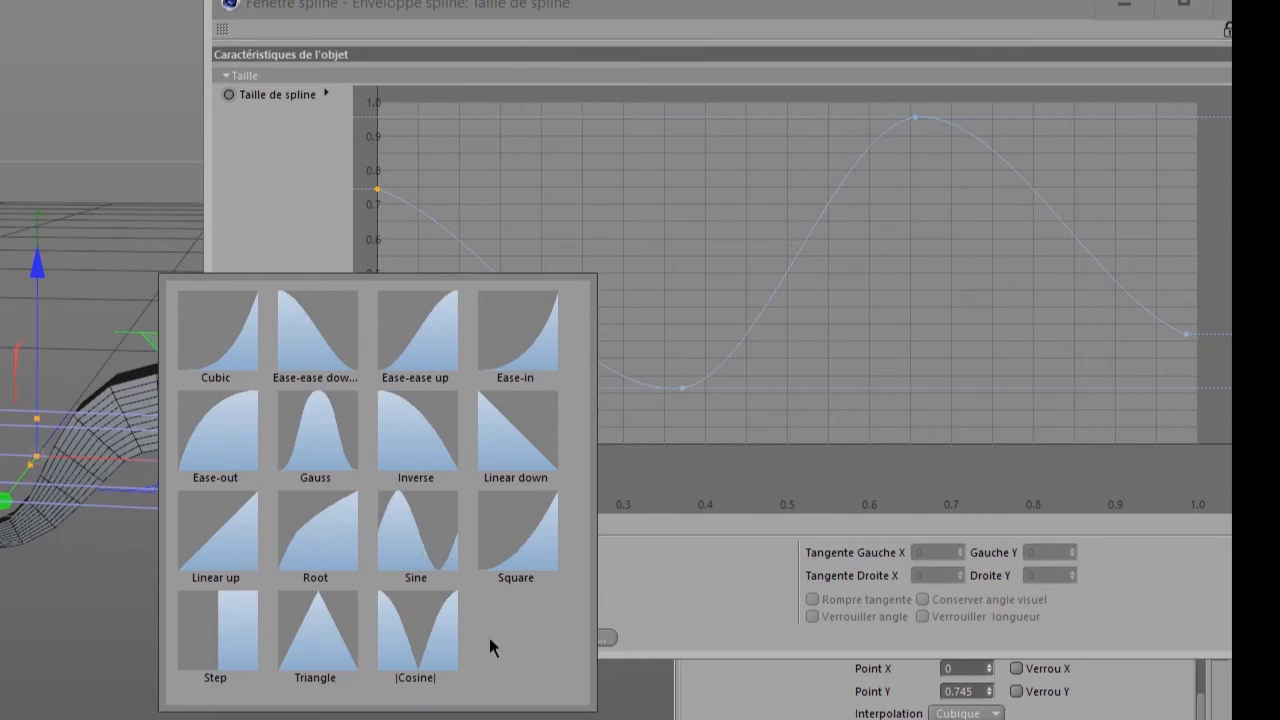
pyautogui.click(431, 656)
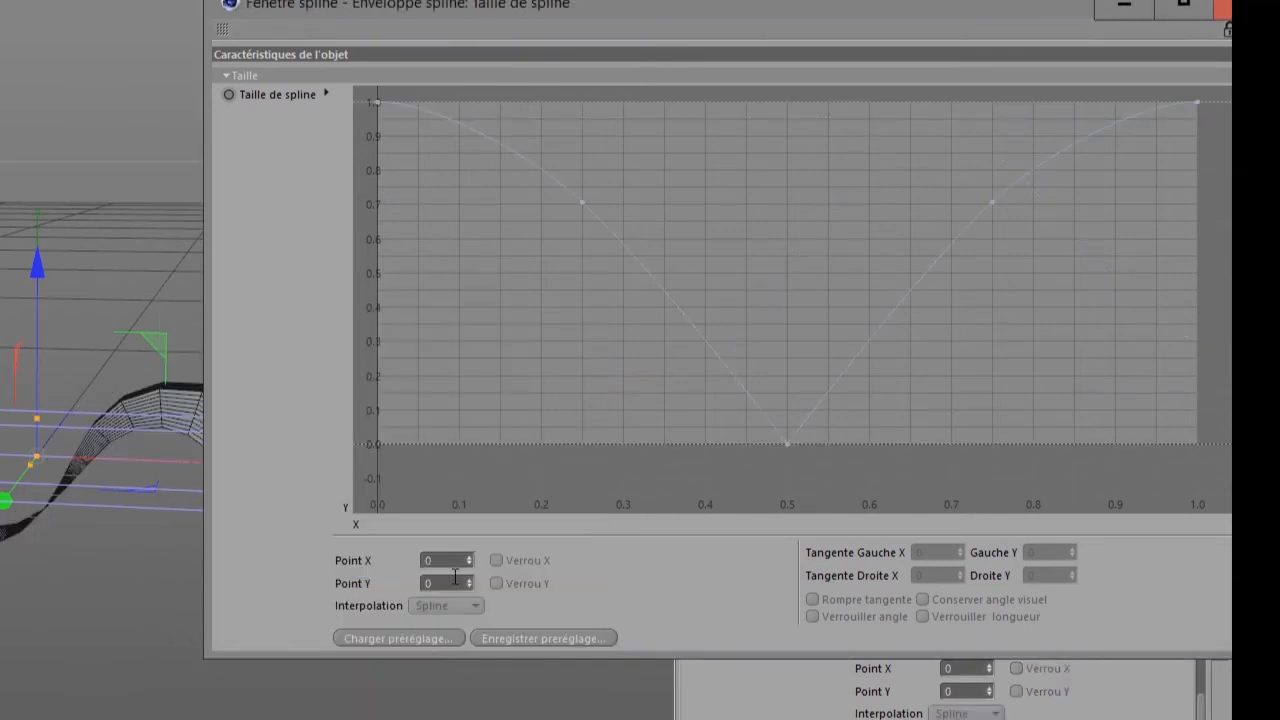
# Load the Triangle preset into the Taille de spline curve and delete its middle peak point
pyautogui.click(408, 645)
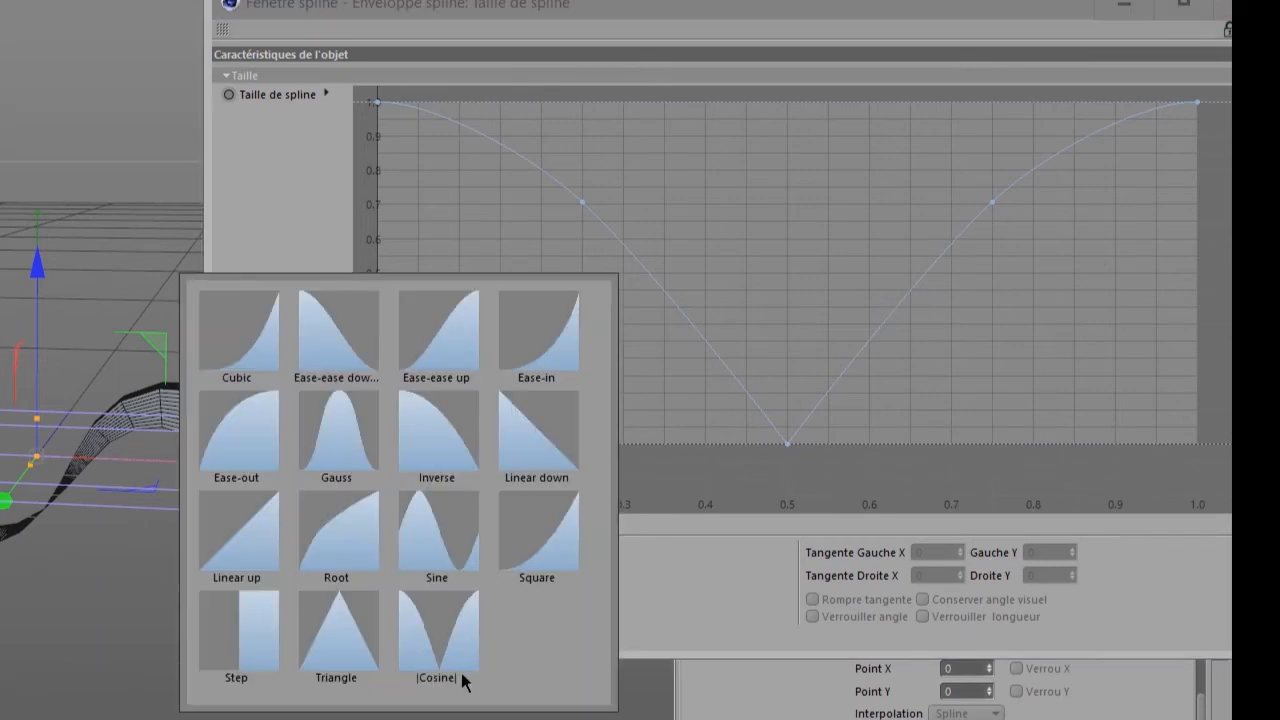
pyautogui.click(357, 652)
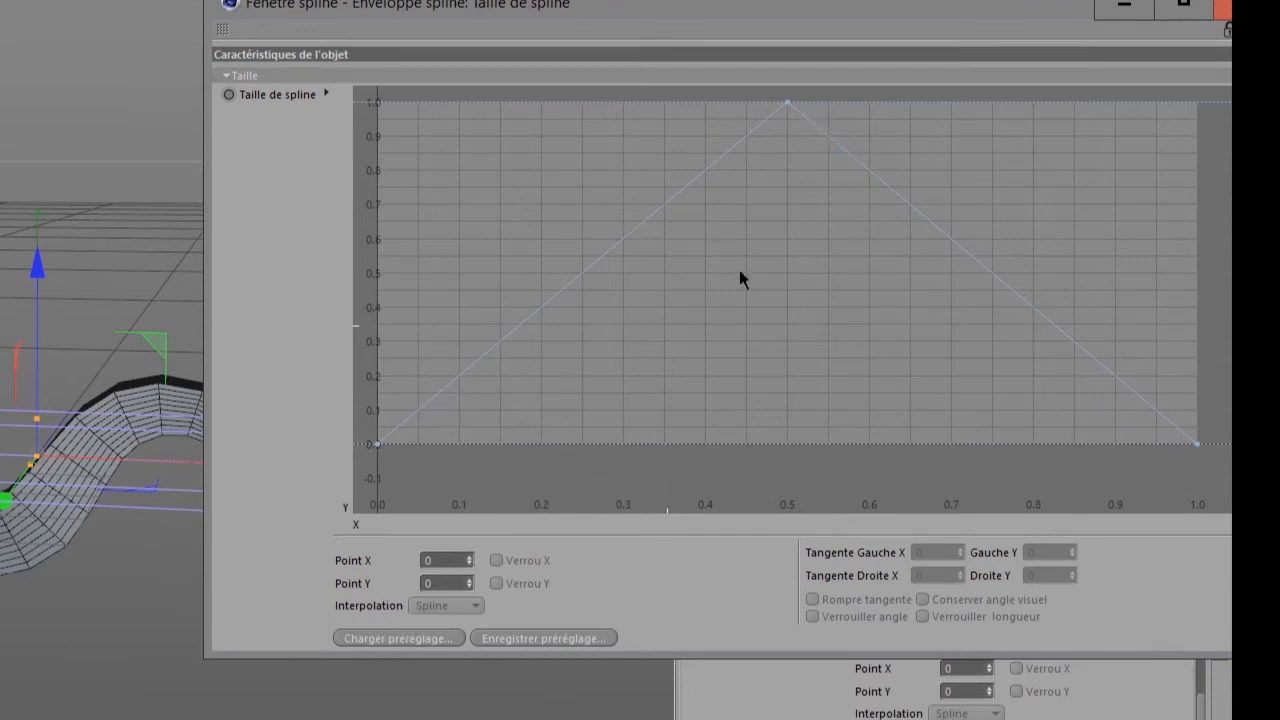
pyautogui.click(797, 110)
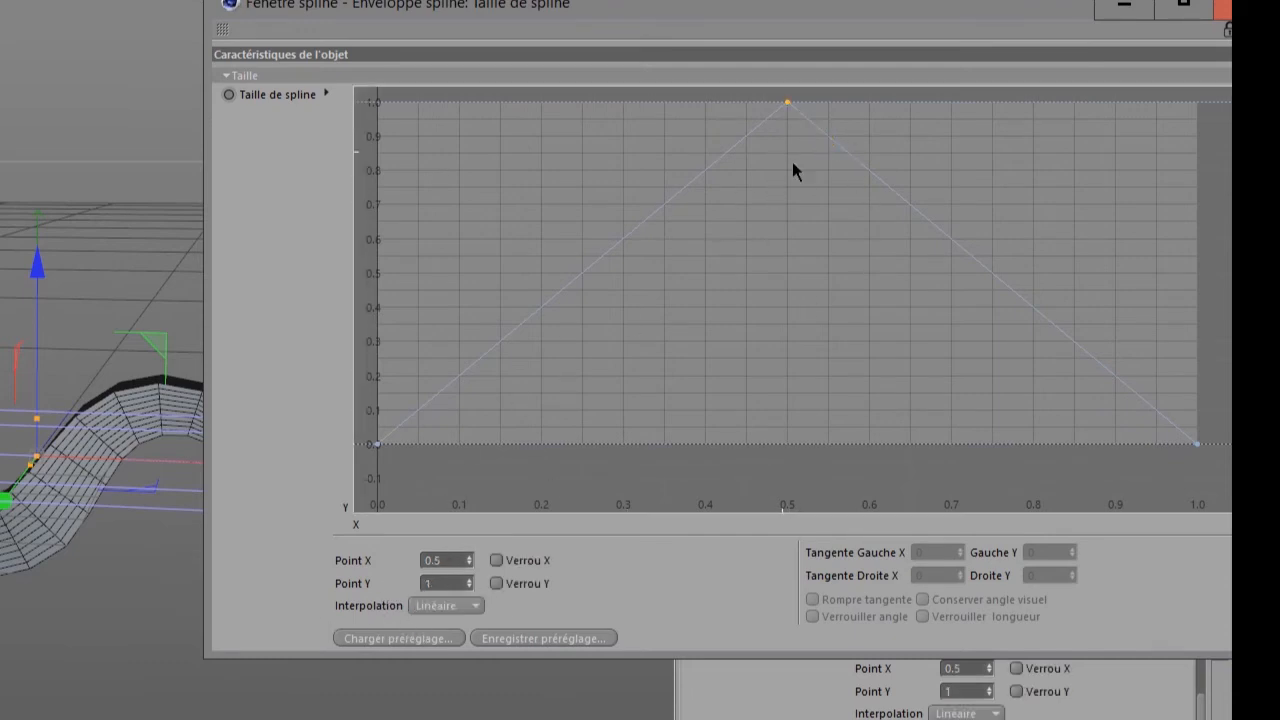
pyautogui.press('Delete')
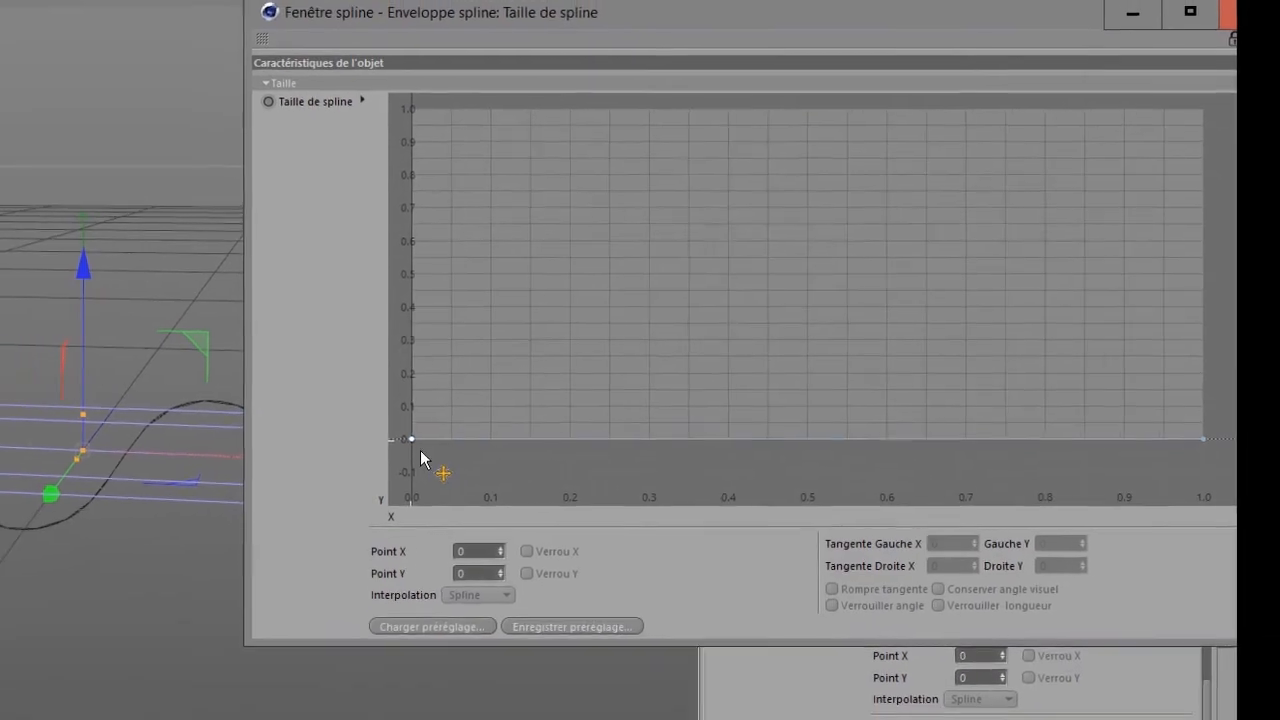
# Set the start and end points of the Taille de spline curve to a Y of 1 and close the curve window
pyautogui.click(411, 440)
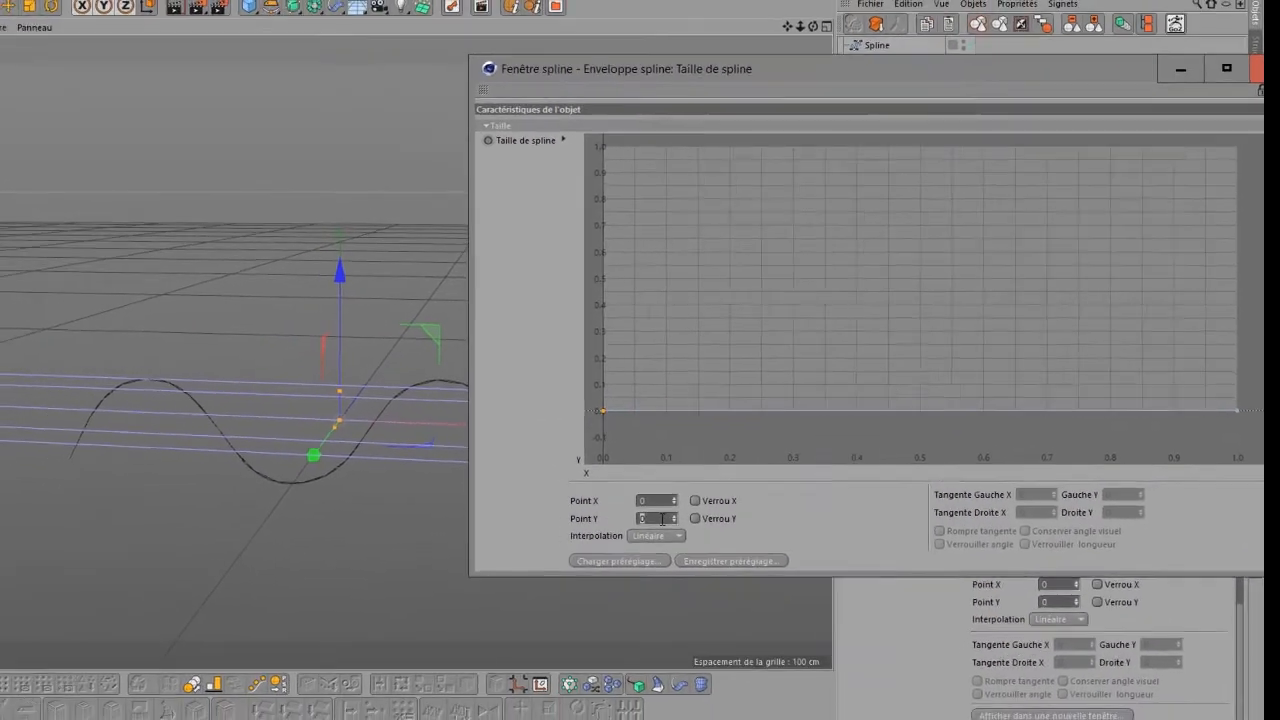
pyautogui.write('1')
pyautogui.press('Return')
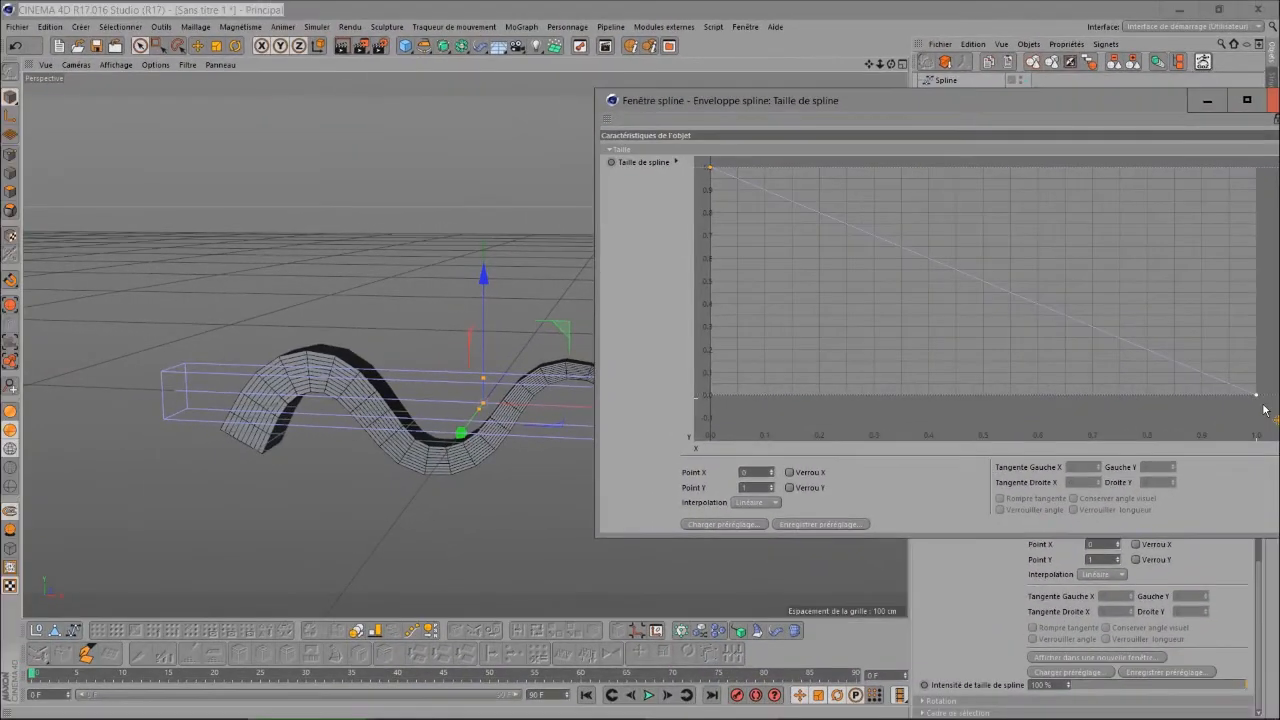
pyautogui.click(1238, 410)
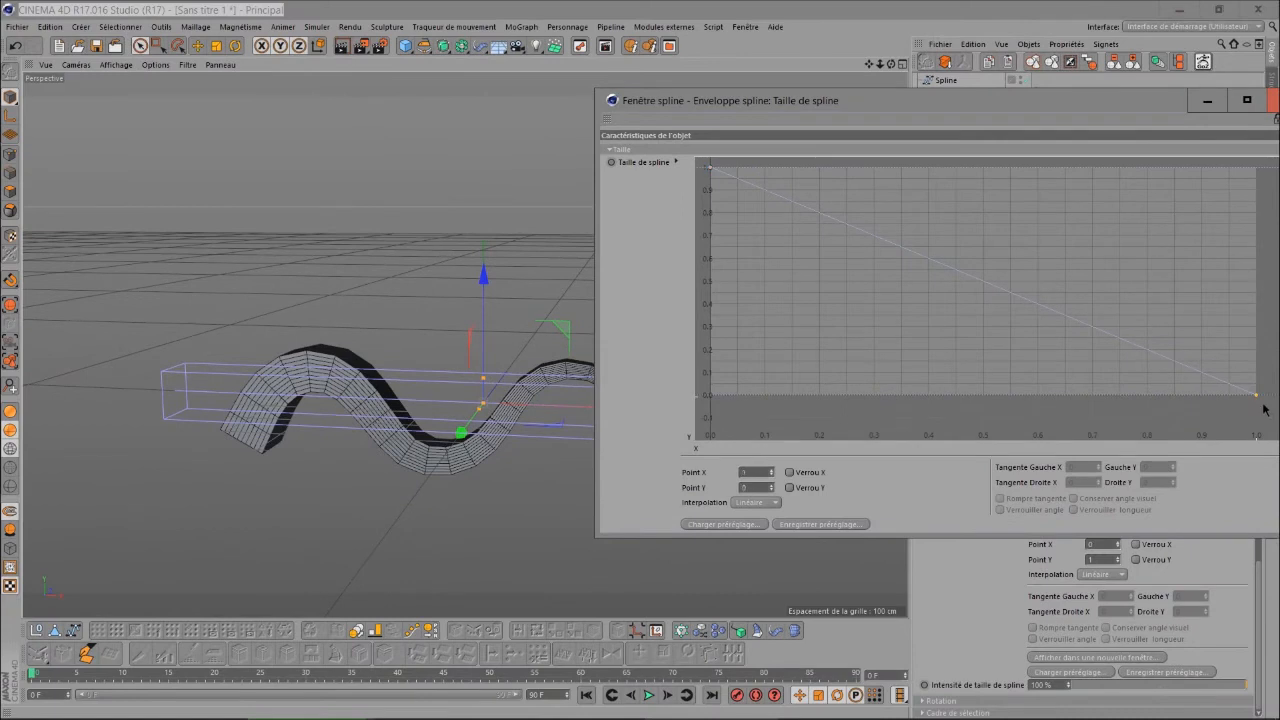
pyautogui.click(760, 490)
pyautogui.write('1')
pyautogui.press('Return')
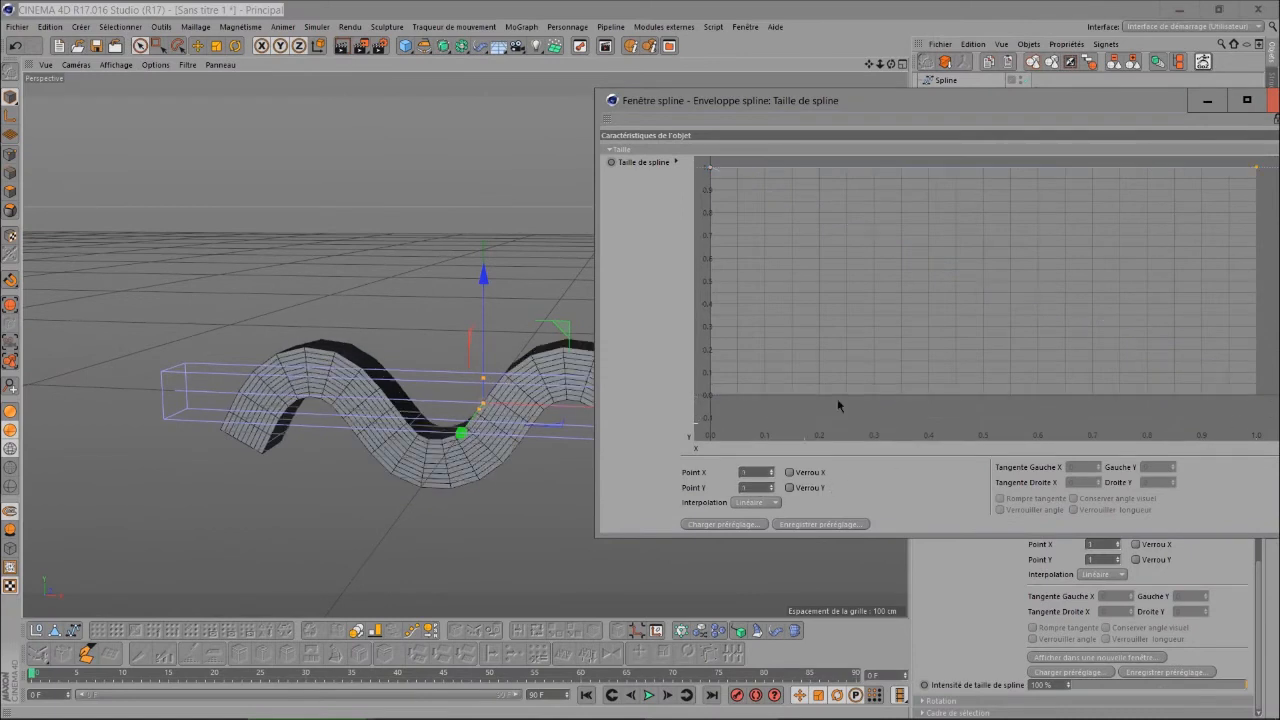
pyautogui.moveTo(1125, 113); pyautogui.dragTo(1016, 113)
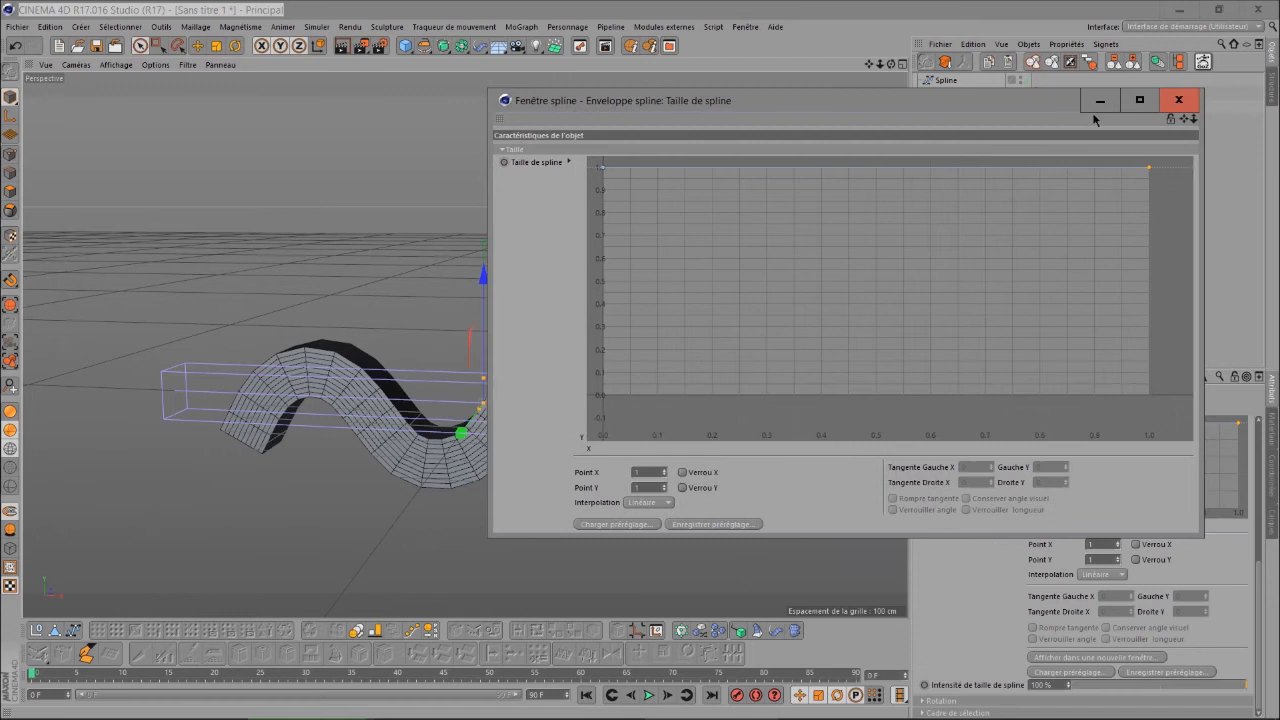
pyautogui.click(1180, 100)
# Collapse the spline wrap's Taille settings and expand its Rotation settings
pyautogui.scroll(3, 950, 515)
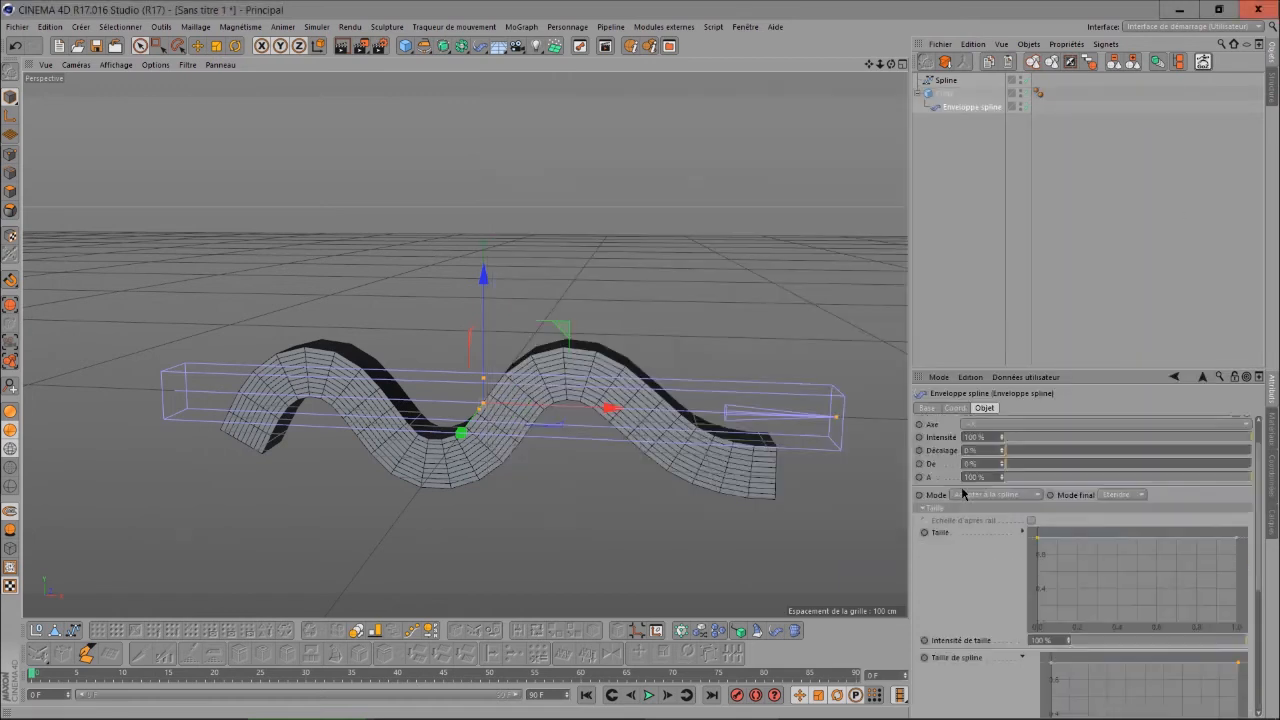
pyautogui.click(930, 469)
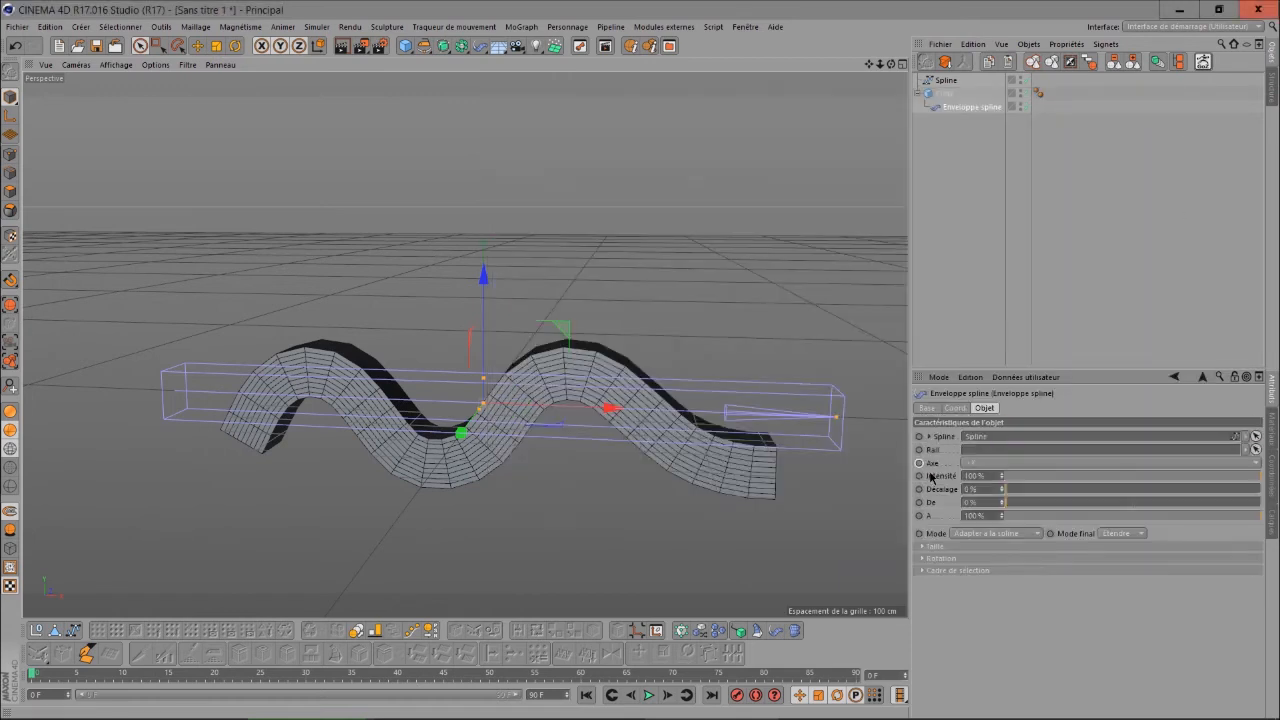
pyautogui.click(927, 562)
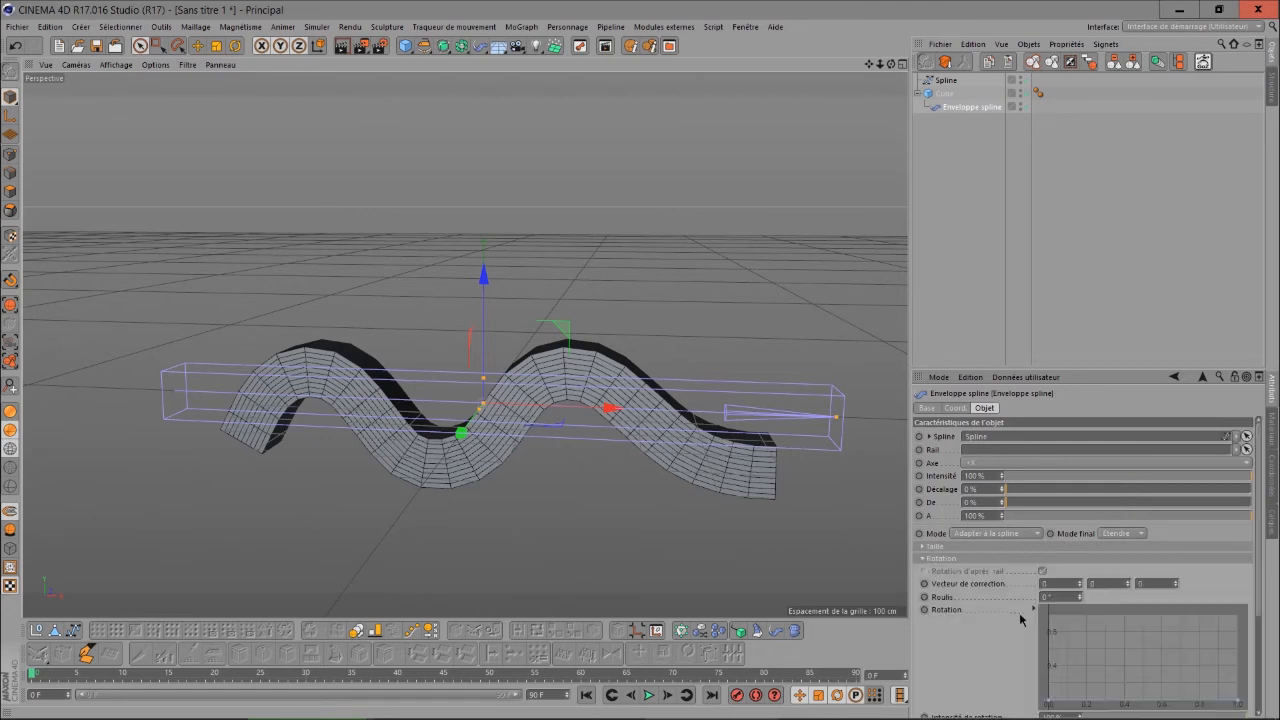
# Twist the cube by raising the Rotation curve's start point to a Y of about 1 and angling its tangent downward
pyautogui.scroll(-3, 1020, 614)
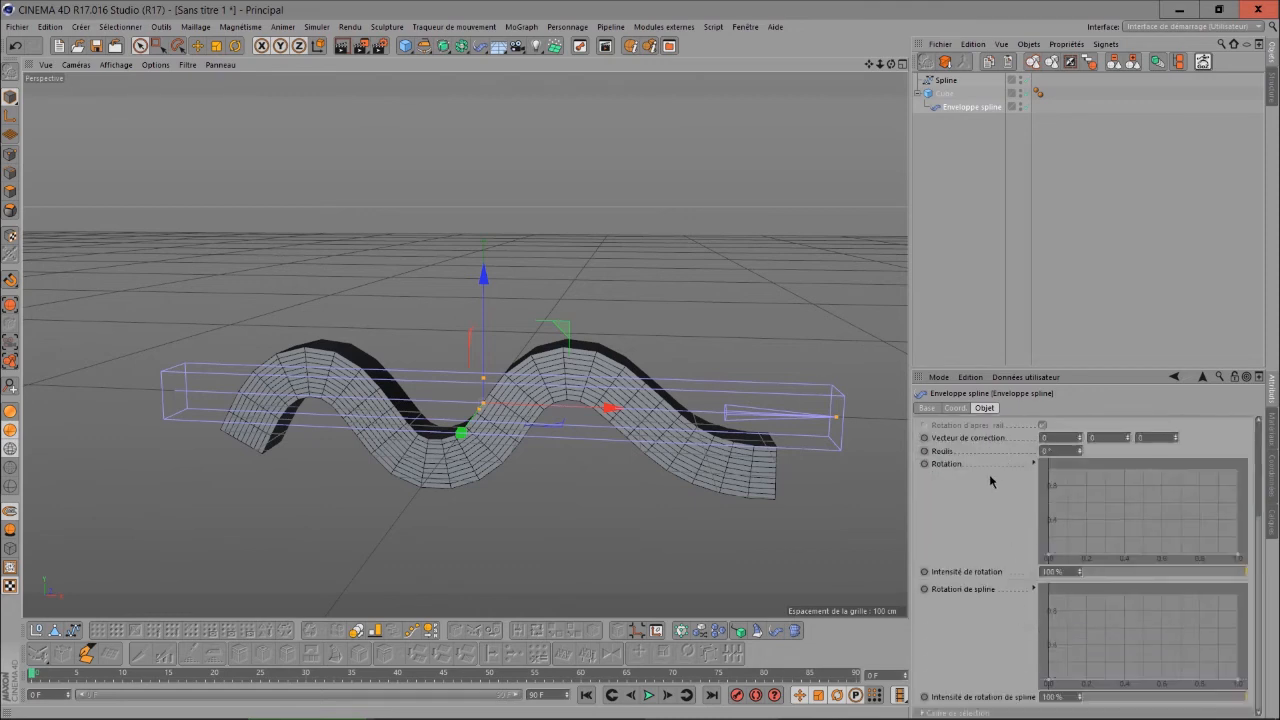
pyautogui.scroll(2, 975, 490)
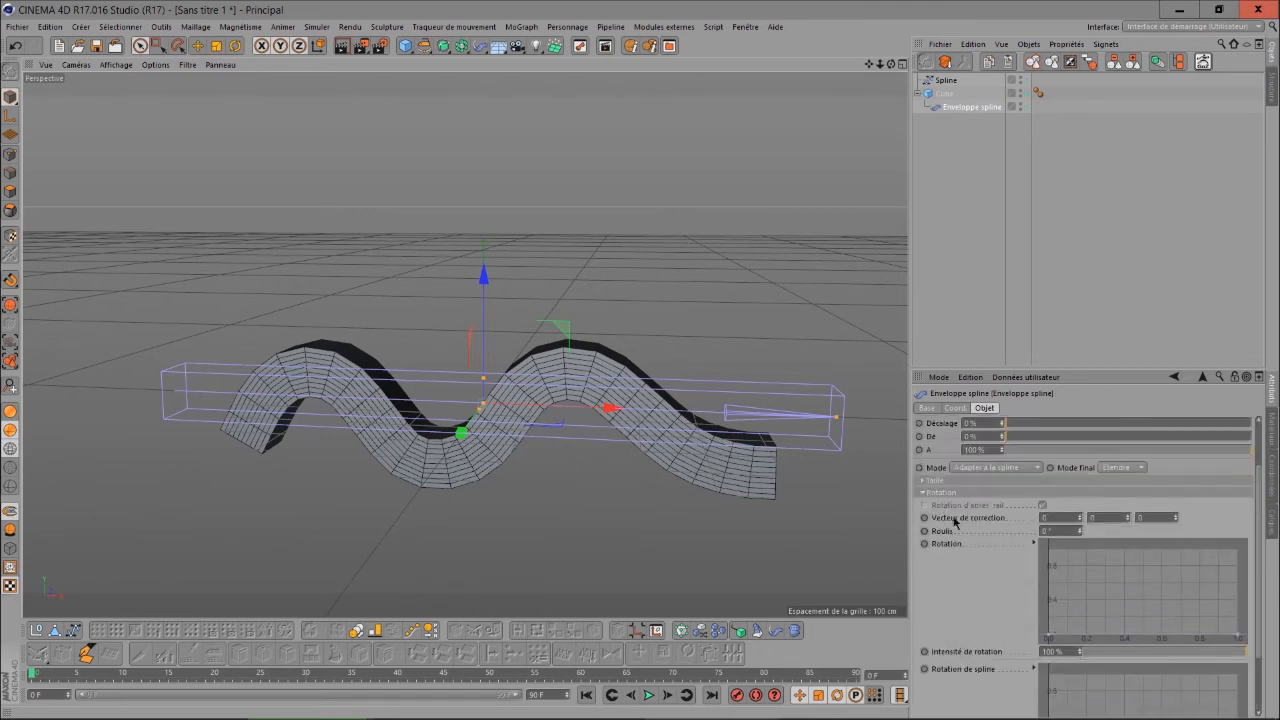
pyautogui.scroll(-2, 934, 600)
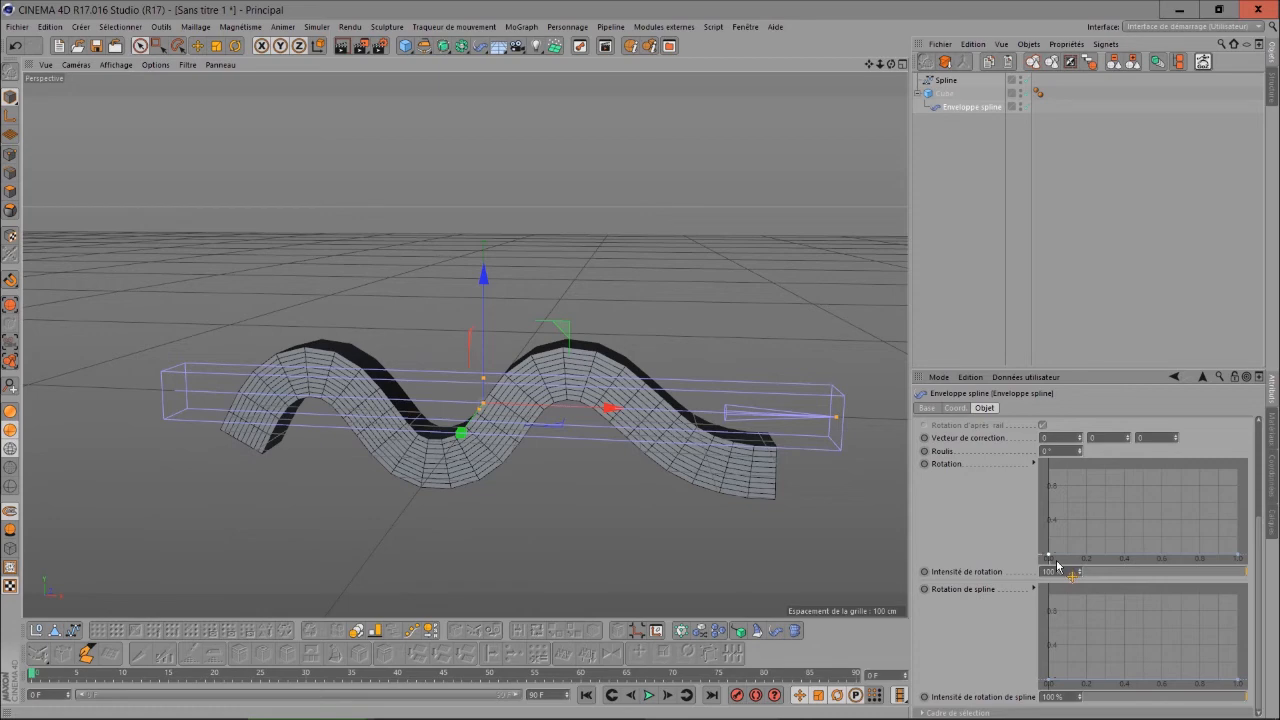
pyautogui.moveTo(1057, 565); pyautogui.dragTo(1100, 496)
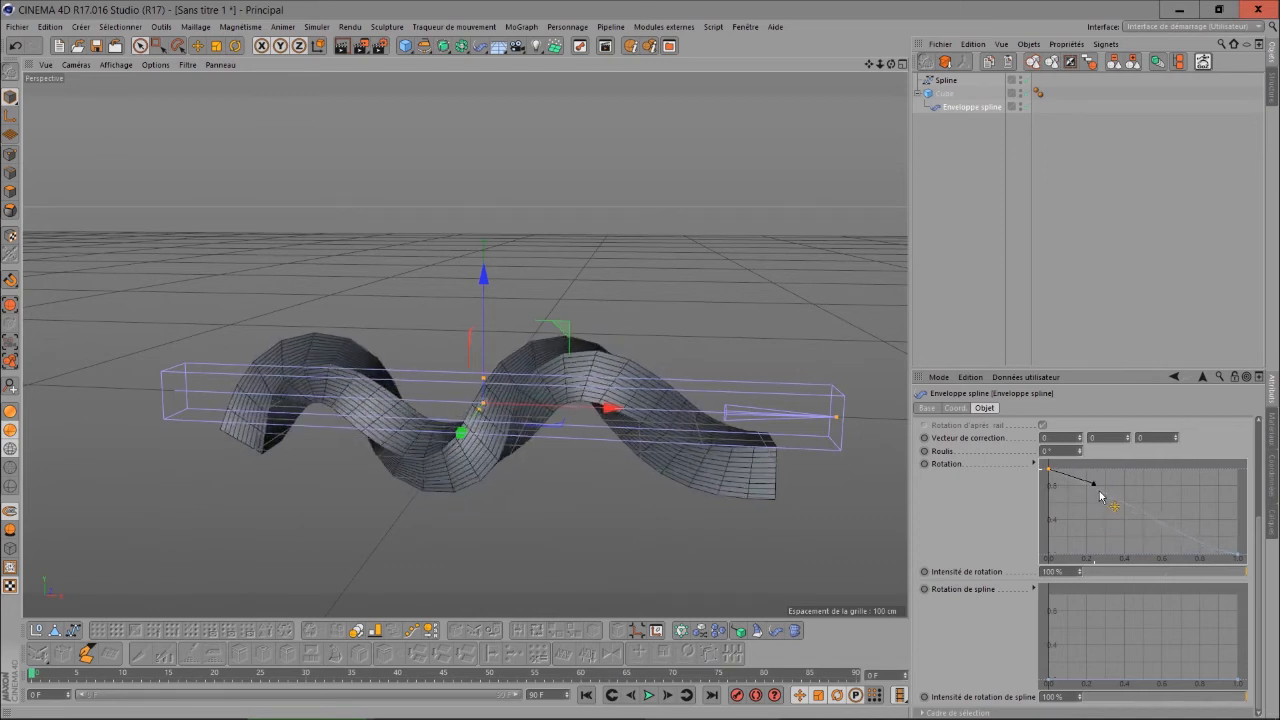
# Raise the tangent of the Rotation curve's end point to a Y of about 0.2 to smooth the twist
pyautogui.click(1242, 560)
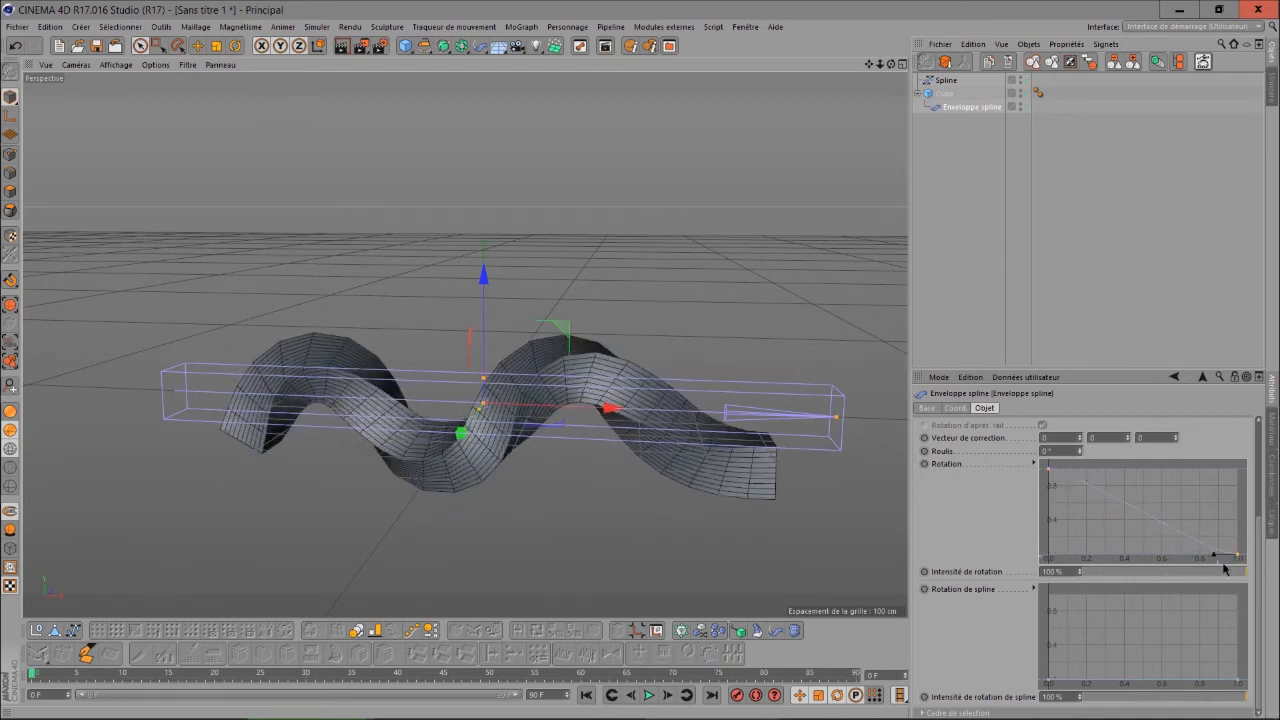
pyautogui.moveTo(1218, 560); pyautogui.dragTo(1215, 545)
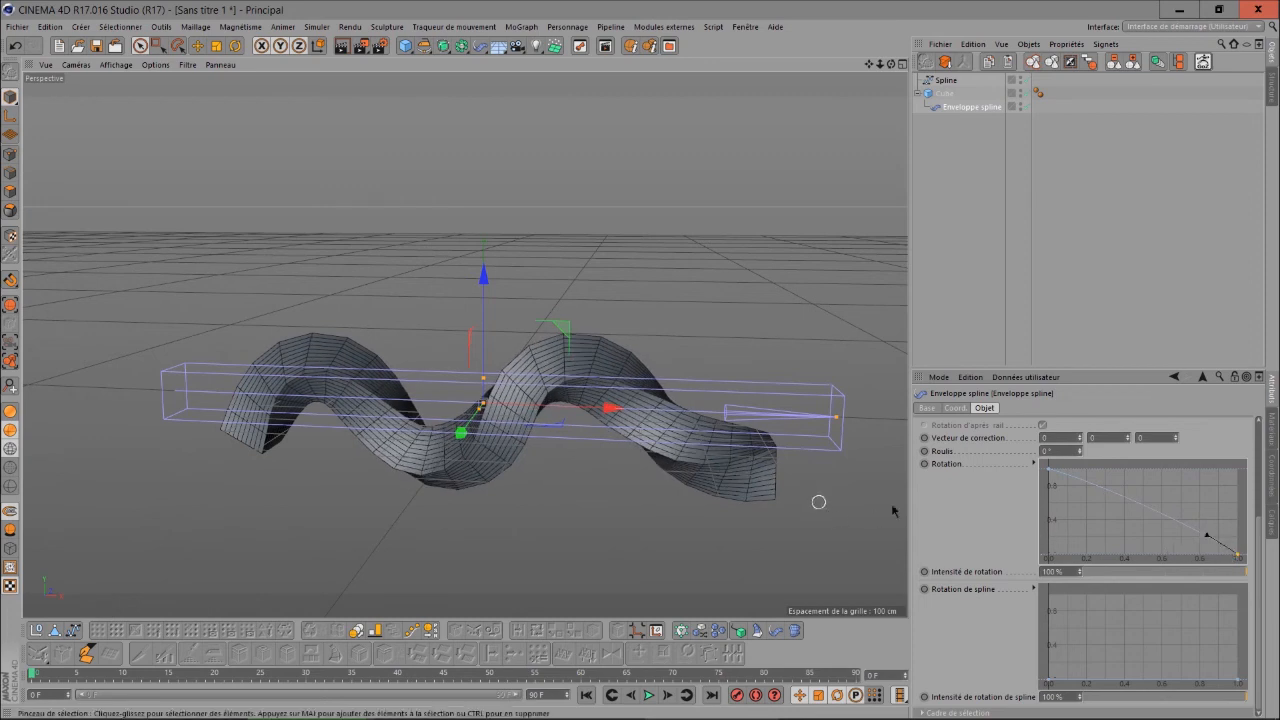
pyautogui.scroll(2, 985, 515)
pyautogui.scroll(2, 984, 510)
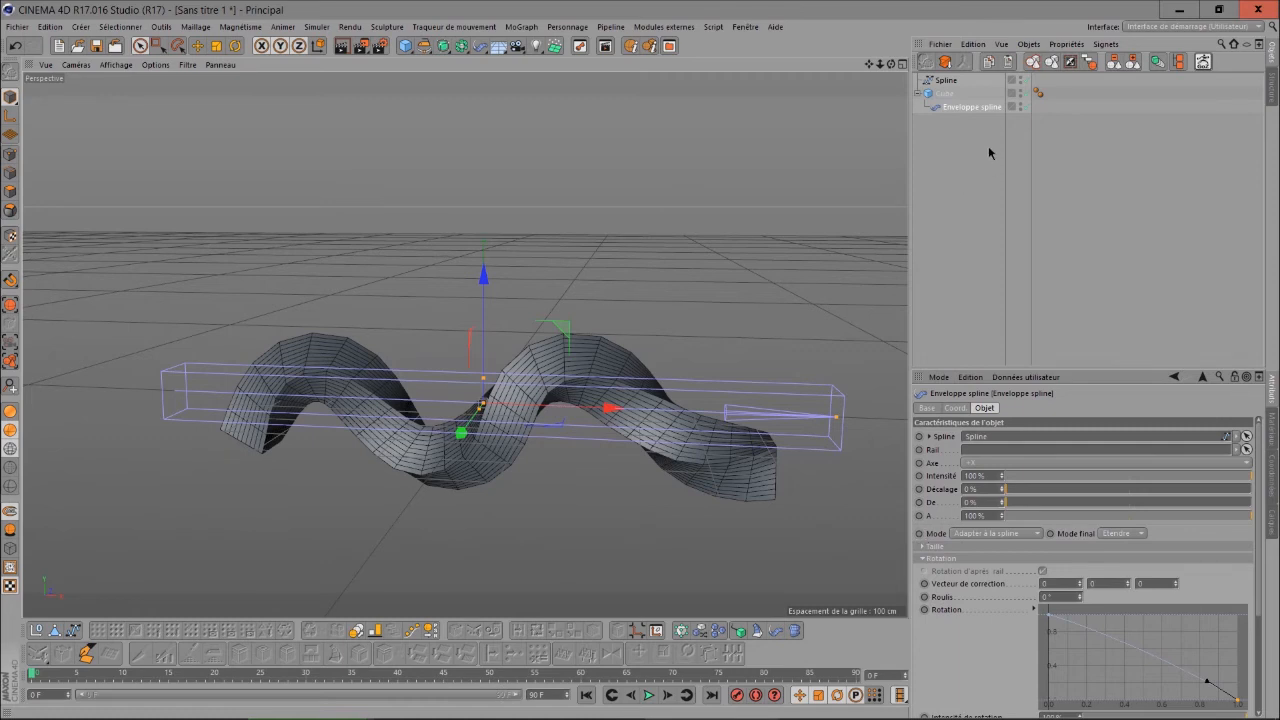
# Delete every object in the scene and add a Spirale spline
pyautogui.moveTo(988, 164); pyautogui.dragTo(942, 93)
pyautogui.press('Delete')
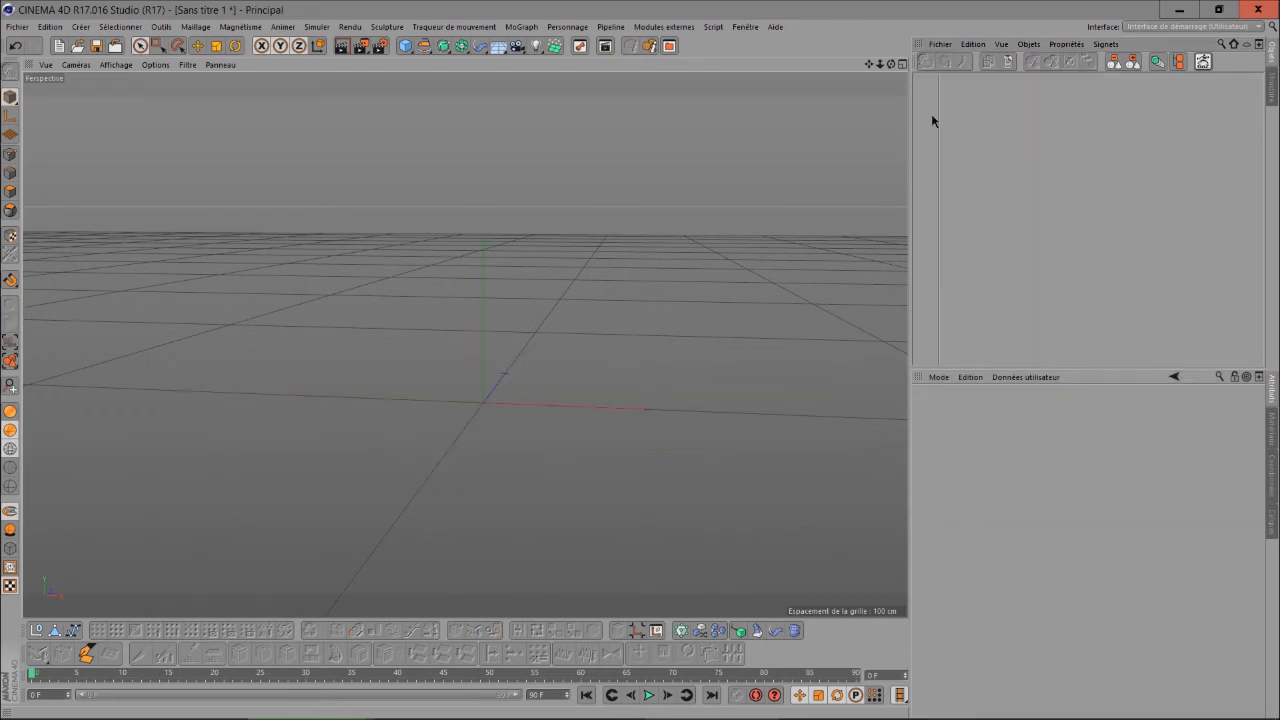
pyautogui.click(428, 47)
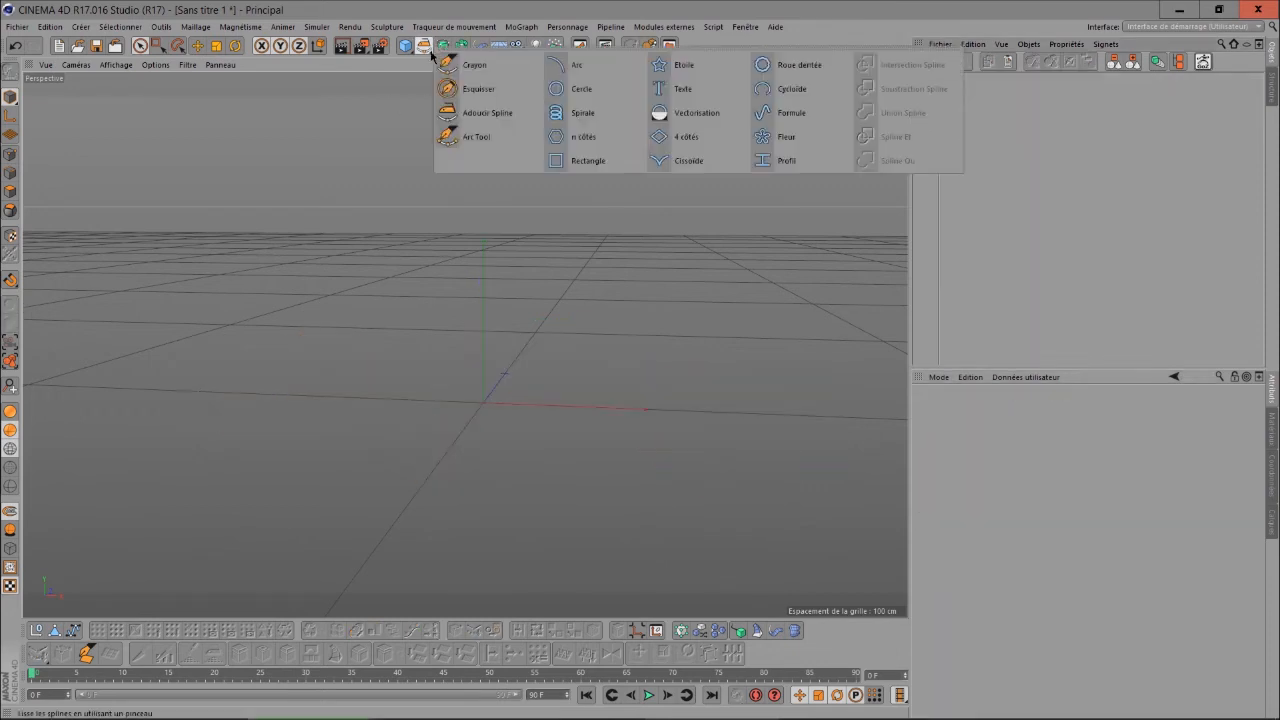
pyautogui.click(562, 113)
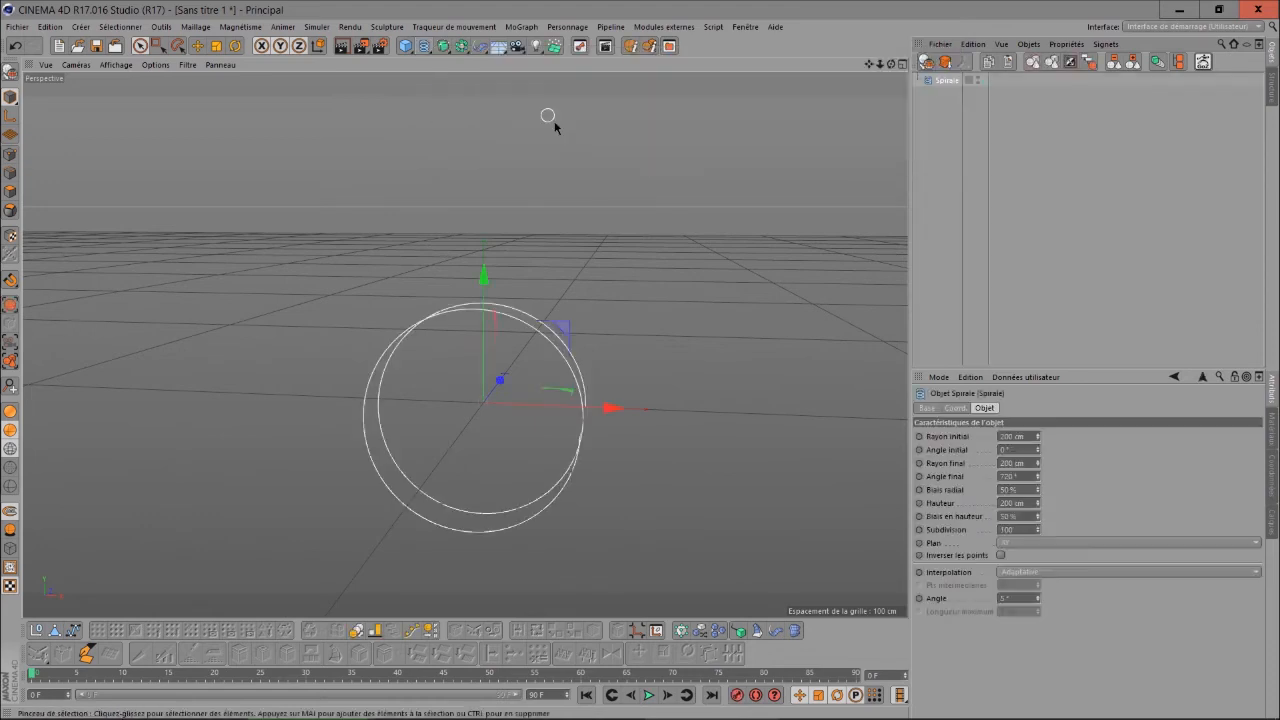
# Set the spiral's Rayon initial and Rayon final to 30 cm
pyautogui.click(1033, 439)
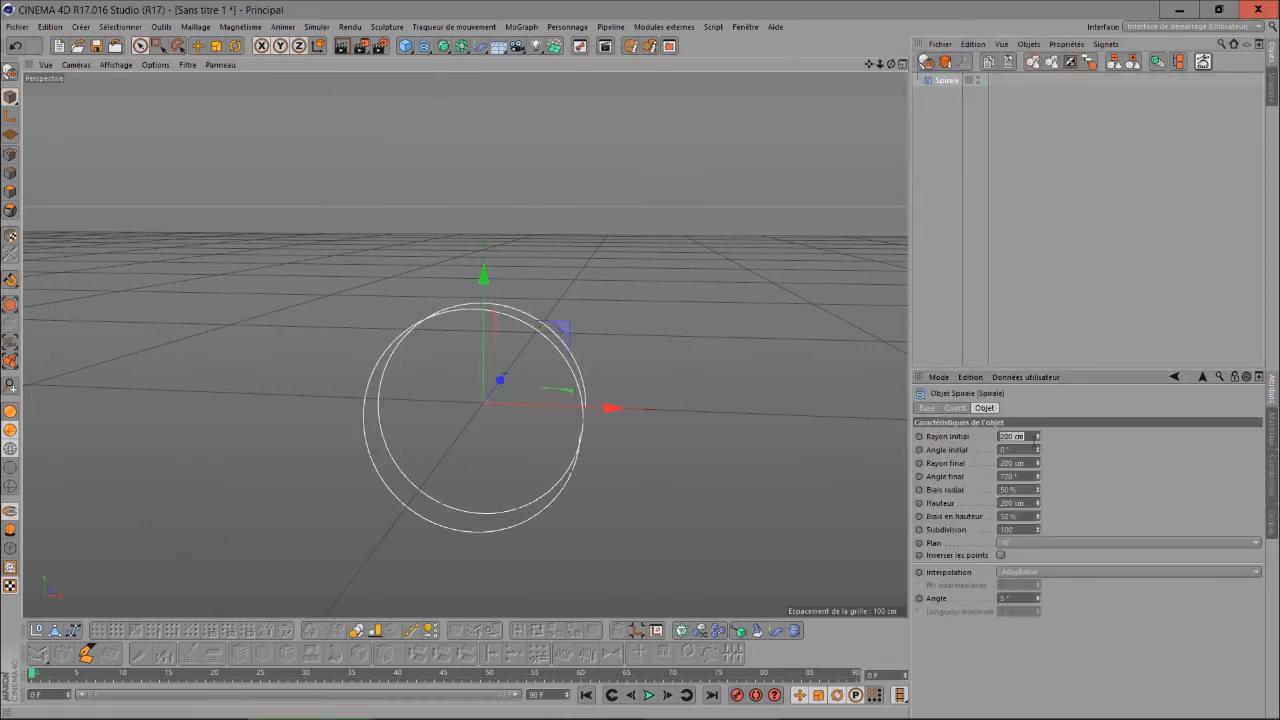
pyautogui.write('70')
pyautogui.press('Tab')
pyautogui.press('Tab')
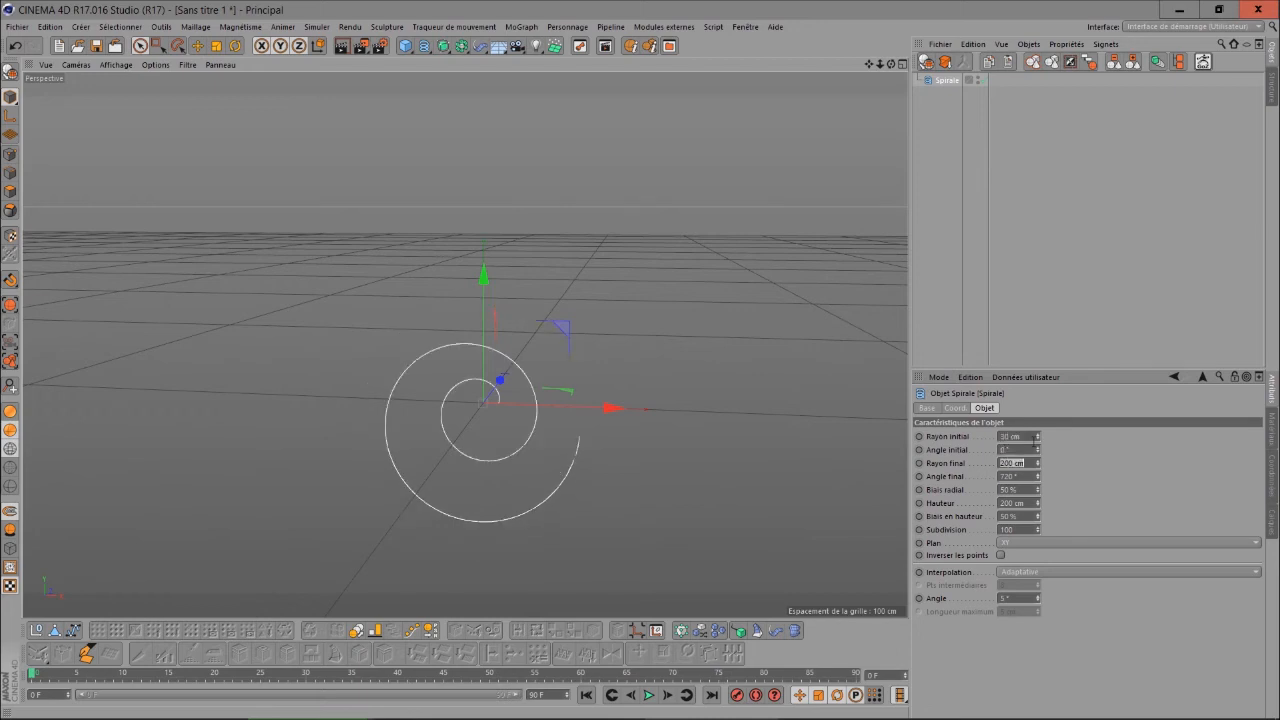
pyautogui.write('30')
pyautogui.press('Tab')
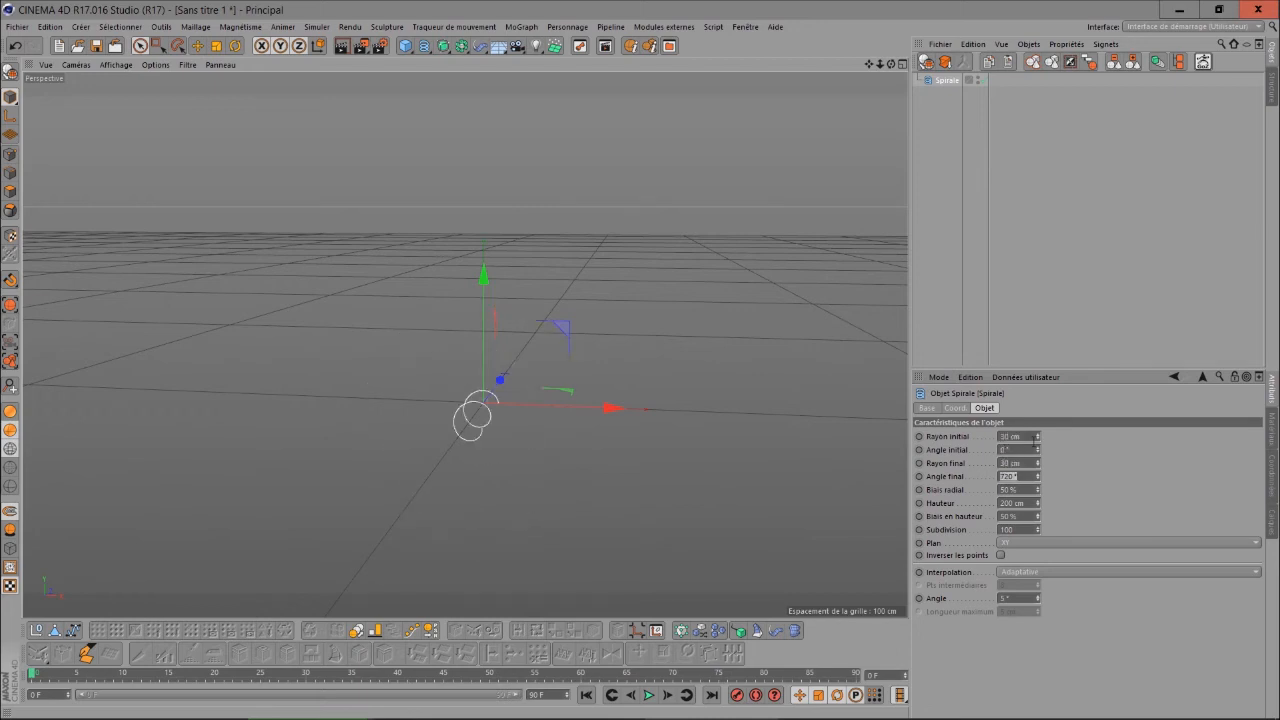
# Set the spiral's Angle final to 3600° and its Hauteur to 100 cm
pyautogui.write('3600')
pyautogui.press('Tab')
pyautogui.press('Tab')
pyautogui.write('100')
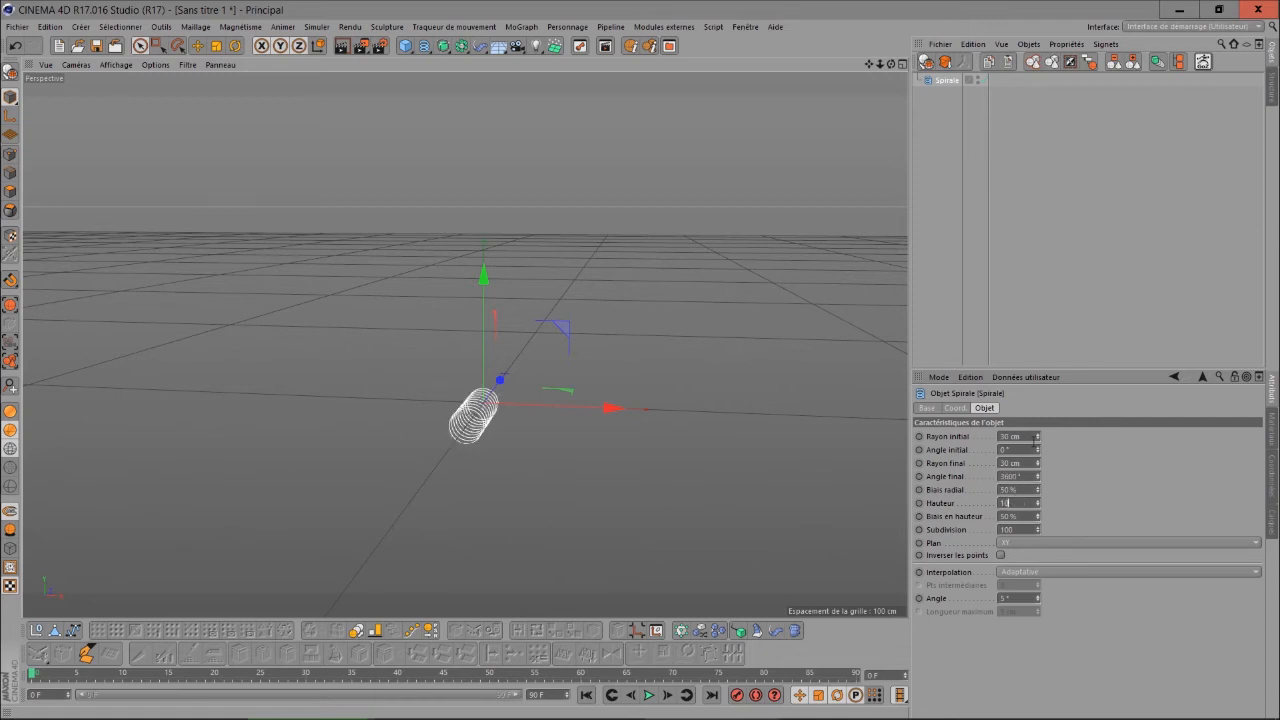
pyautogui.press('Return')
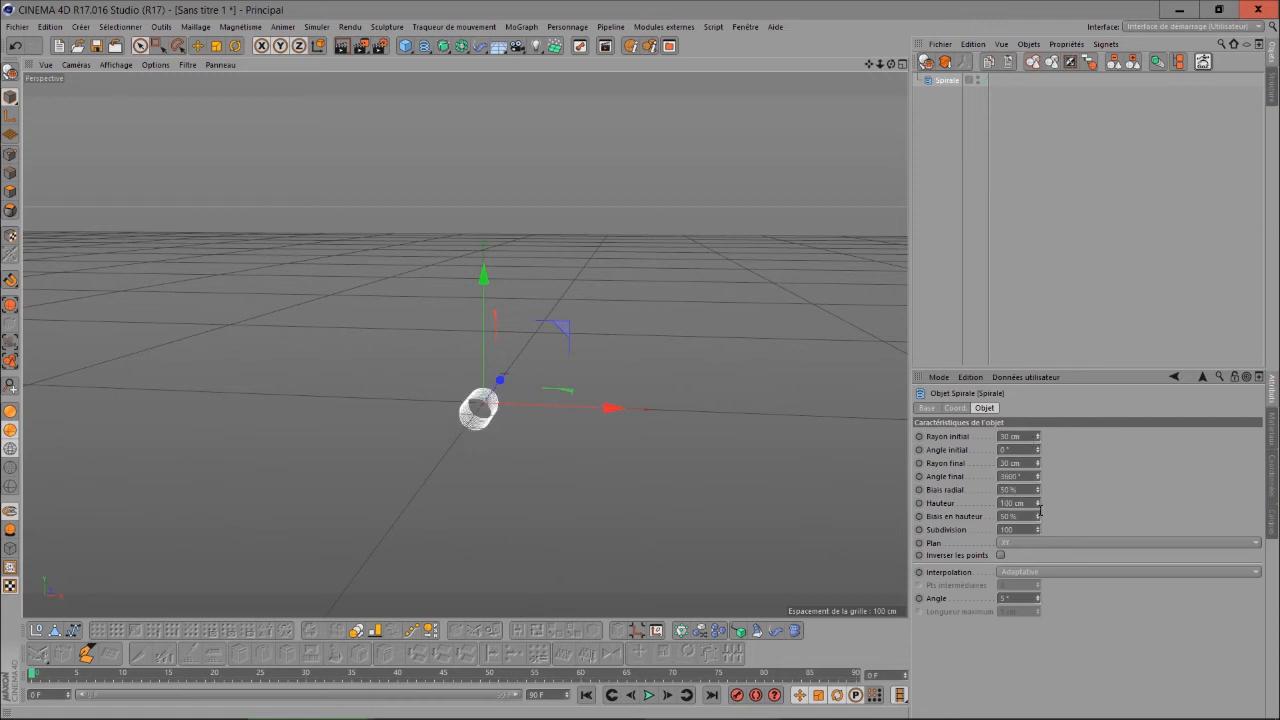
# Try a Hauteur of 1000 cm for the spiral
pyautogui.doubleClick(1038, 506)
pyautogui.write('5')
pyautogui.write('0')
pyautogui.press('Return')
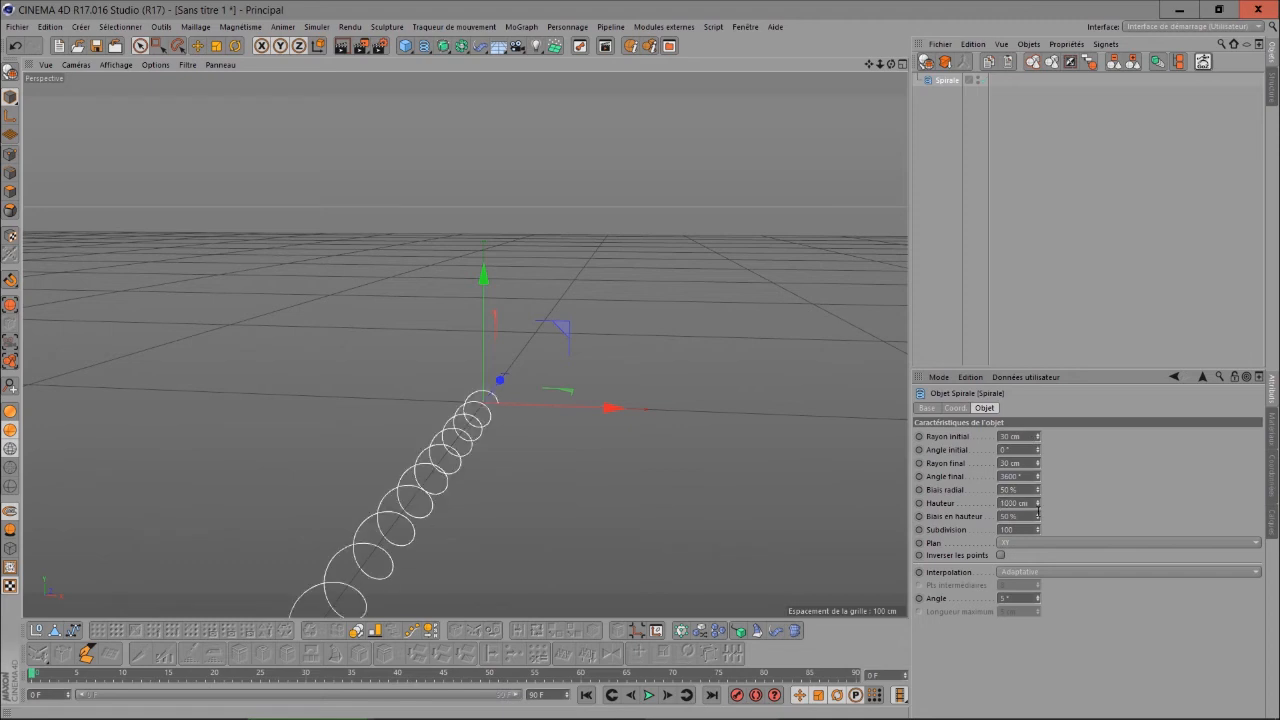
# Set the spiral's Hauteur to 500 cm and its Plan to XZ so it stands upright
pyautogui.doubleClick(1038, 506)
pyautogui.press('BackSpace')
pyautogui.write('500')
pyautogui.press('Return')
pyautogui.scroll(-2, 1026, 551)
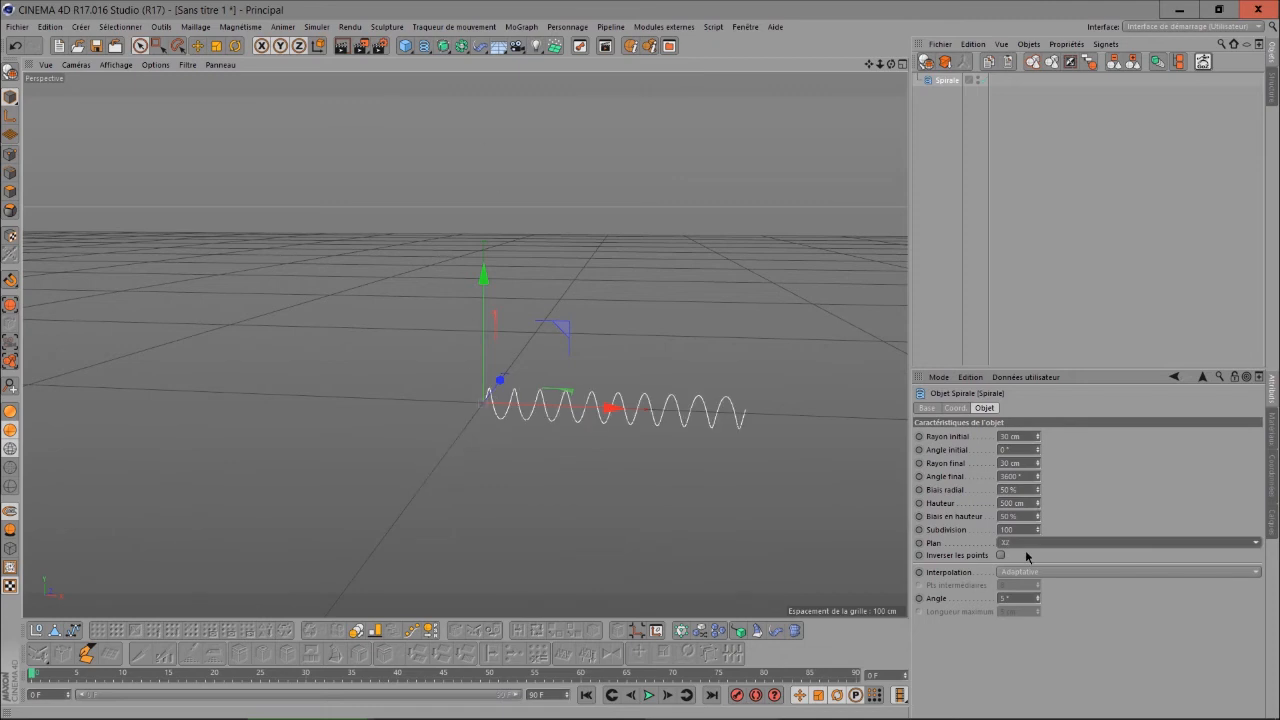
pyautogui.moveTo(869, 65); pyautogui.dragTo(832, 158)
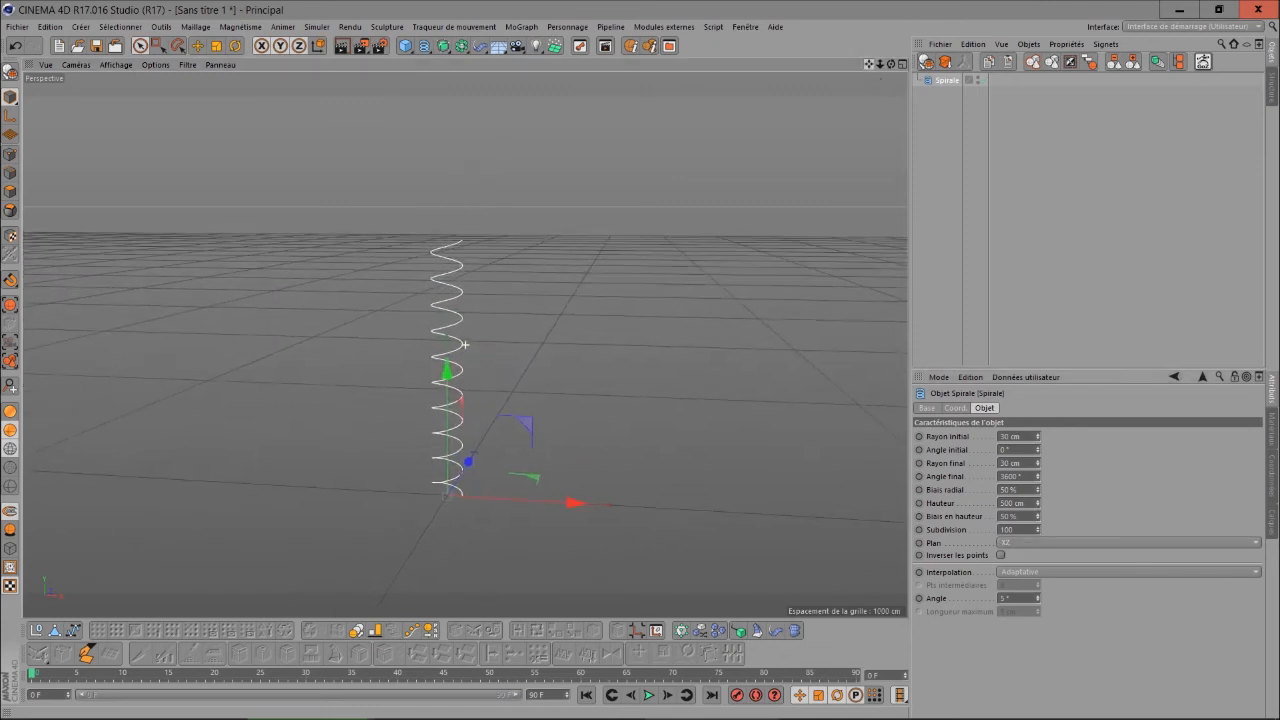
# Add a Cercle spline with a radius of 10 cm
pyautogui.click(424, 47)
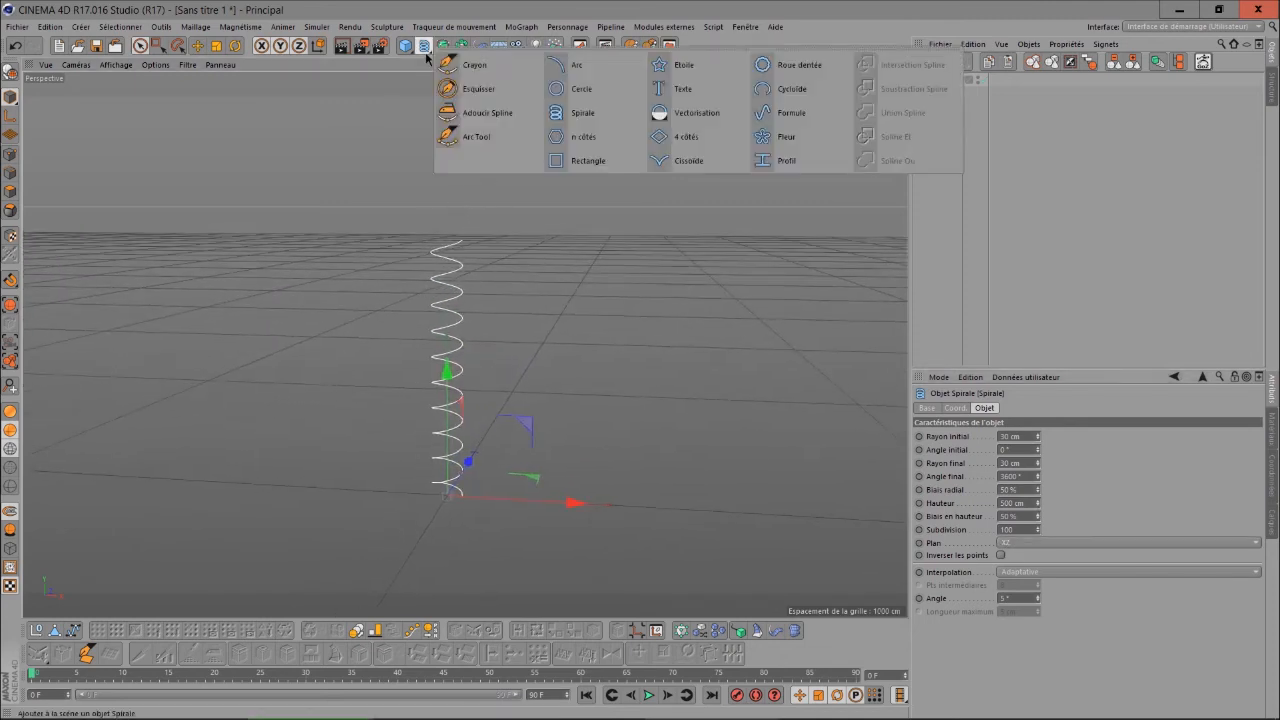
pyautogui.click(584, 90)
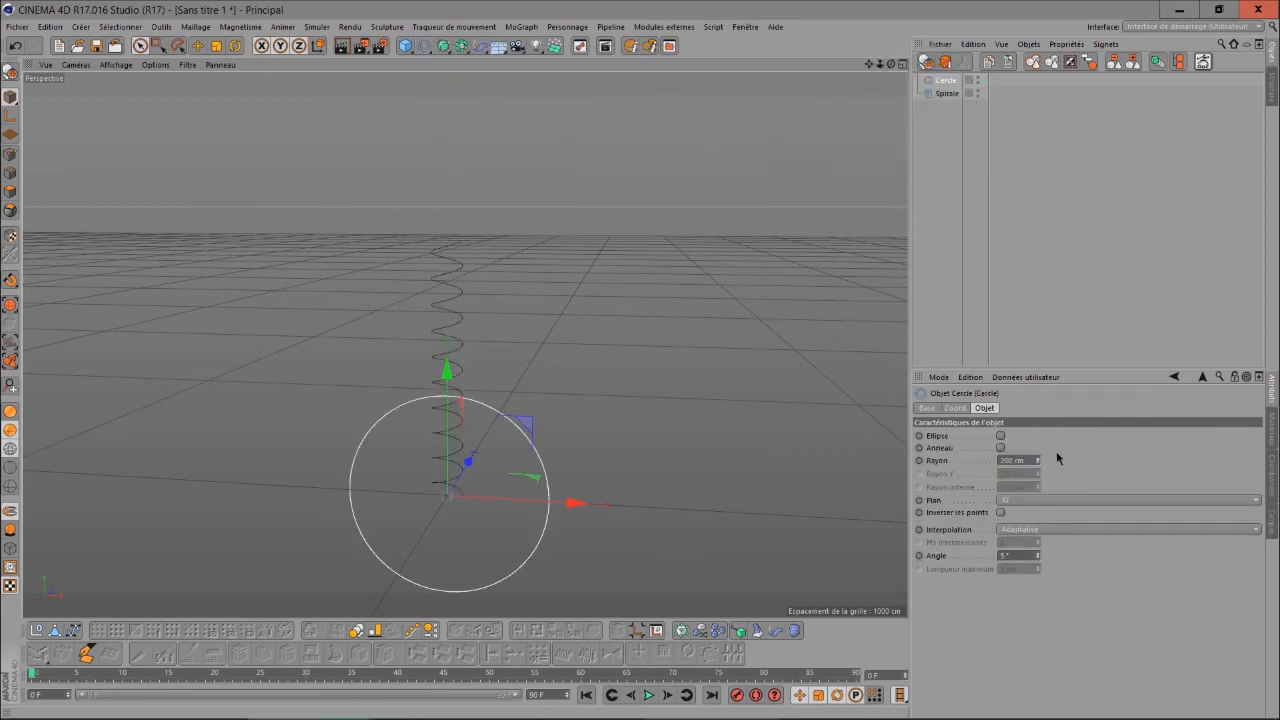
pyautogui.click(1033, 462)
pyautogui.write('10')
pyautogui.press('Return')
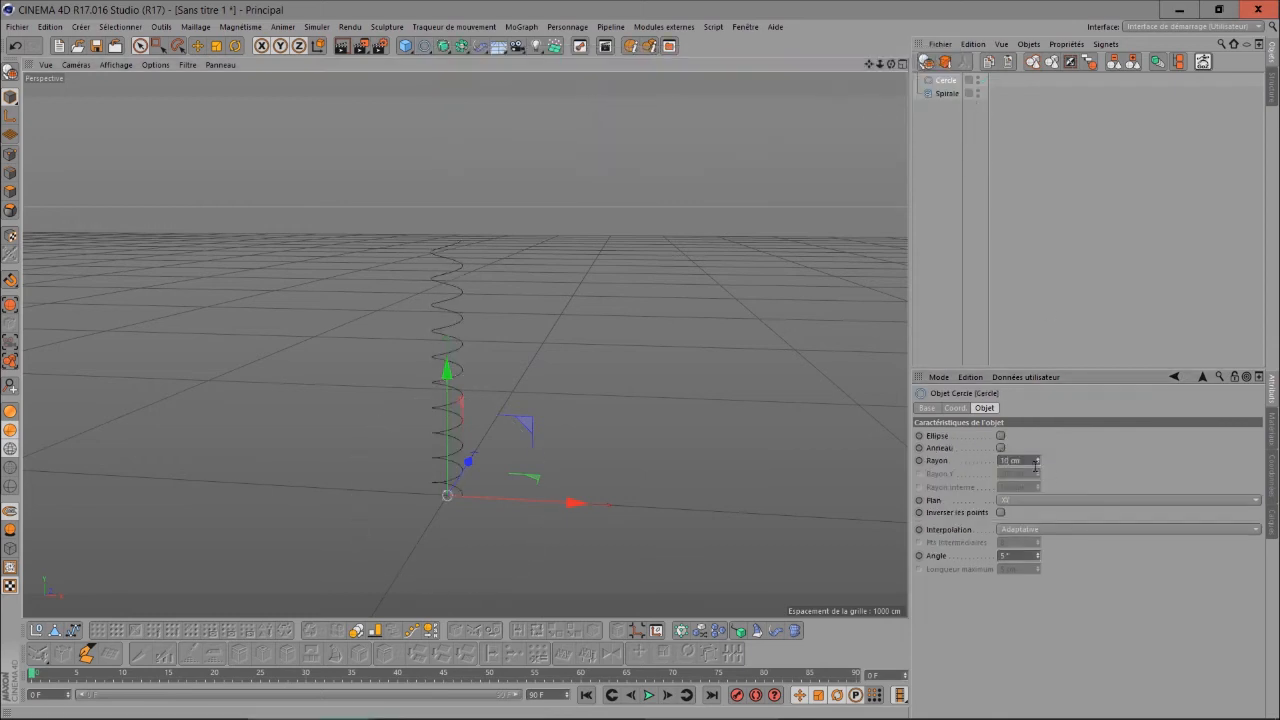
# Set the circle's Interpolation to Naturelle and its intermediate points to 4
pyautogui.click(1037, 531)
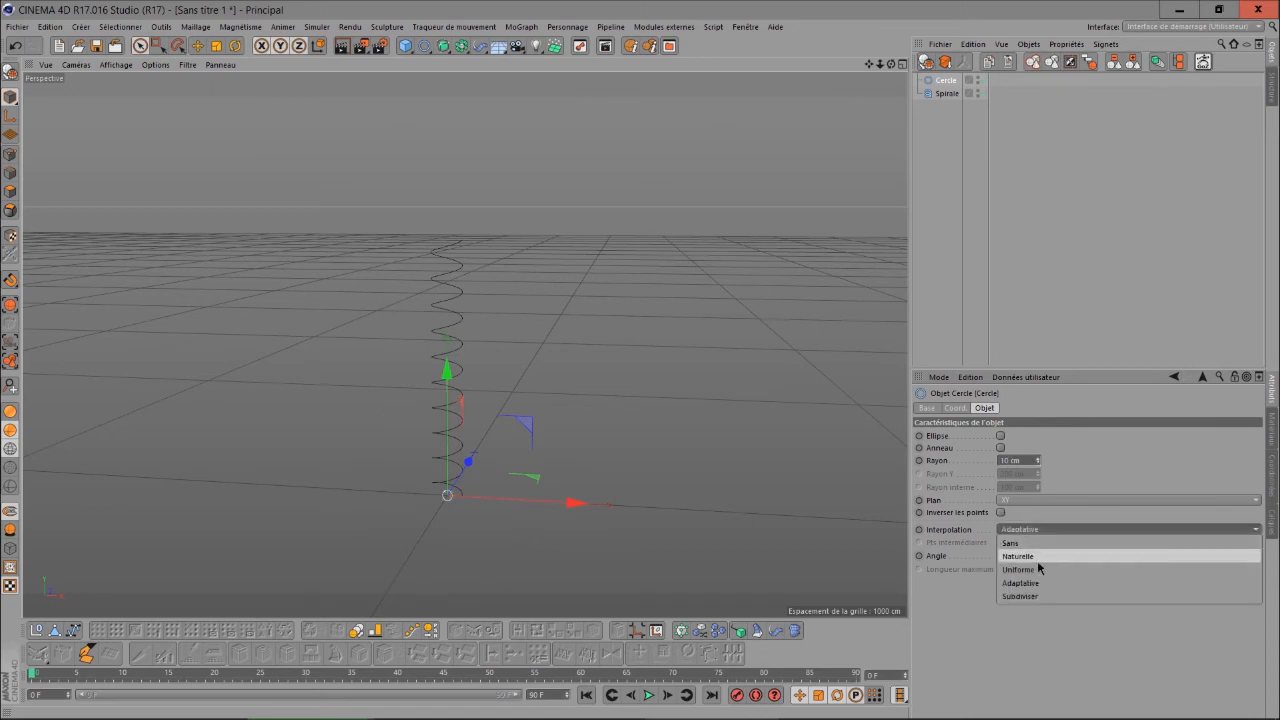
pyautogui.click(1037, 565)
pyautogui.click(1025, 546)
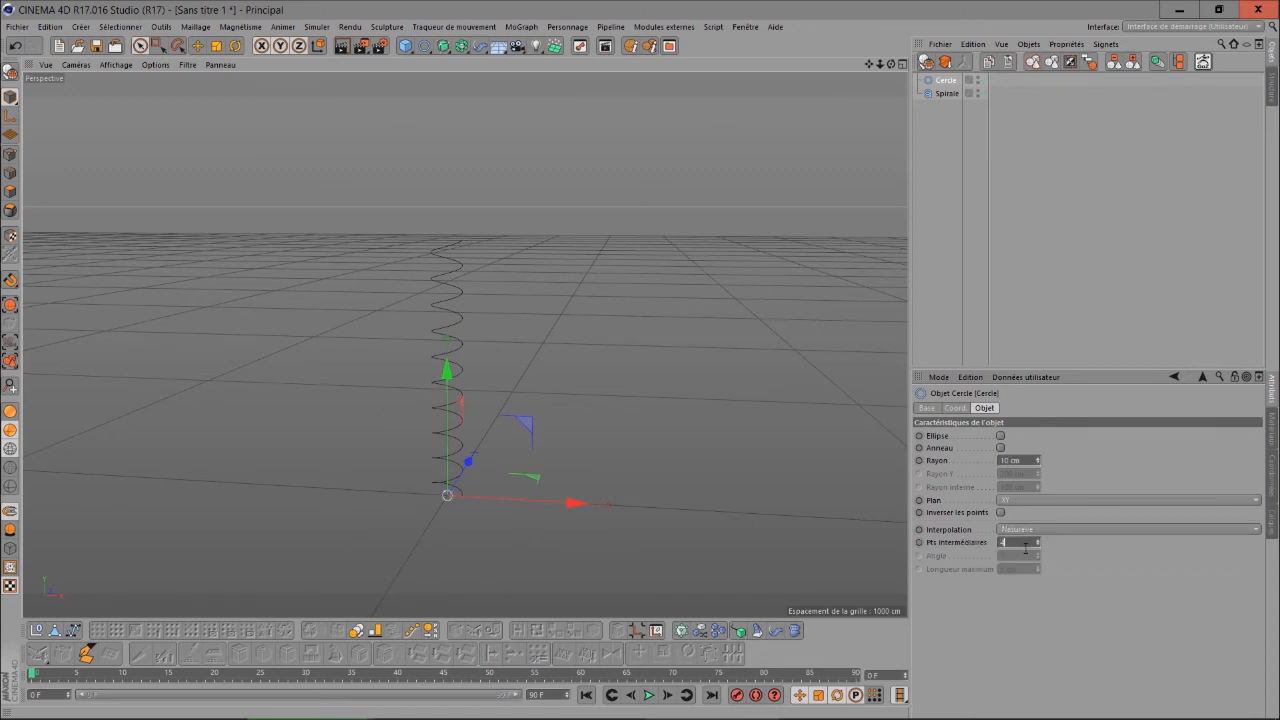
# Set the spiral's Interpolation to Naturelle and its intermediate points to 1
pyautogui.click(946, 93)
pyautogui.click(1016, 572)
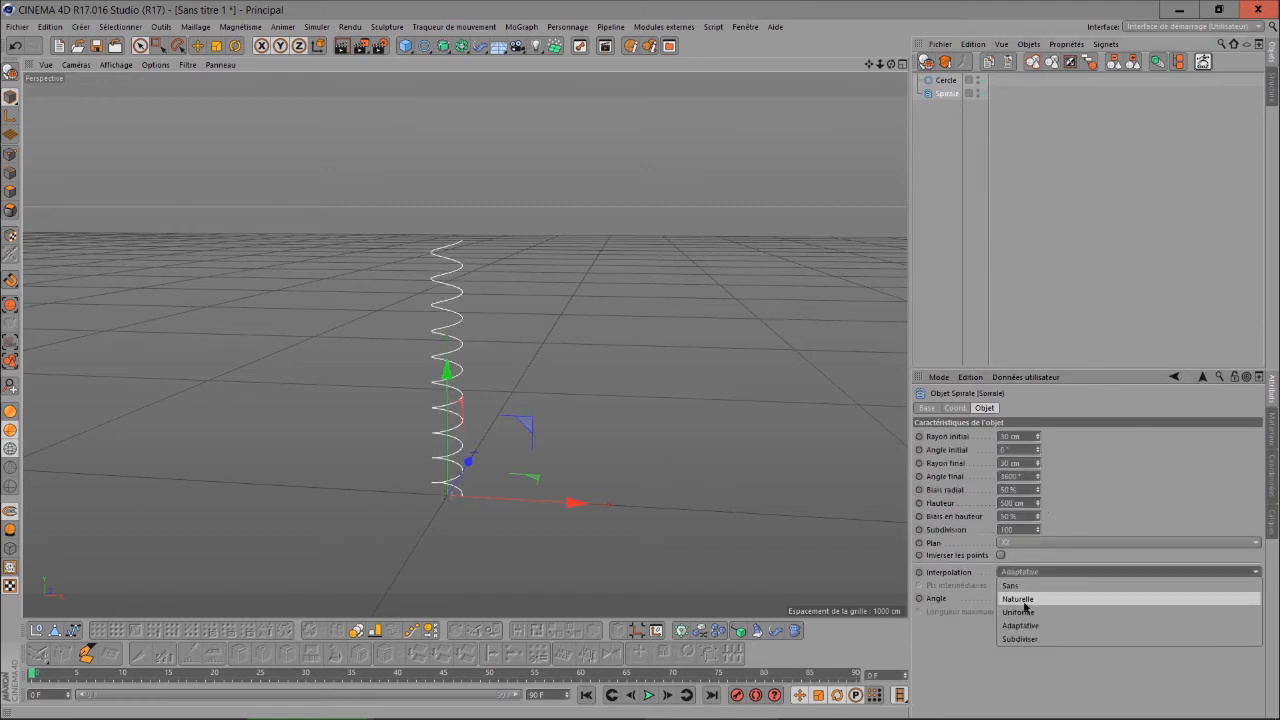
pyautogui.click(1024, 594)
pyautogui.click(1021, 585)
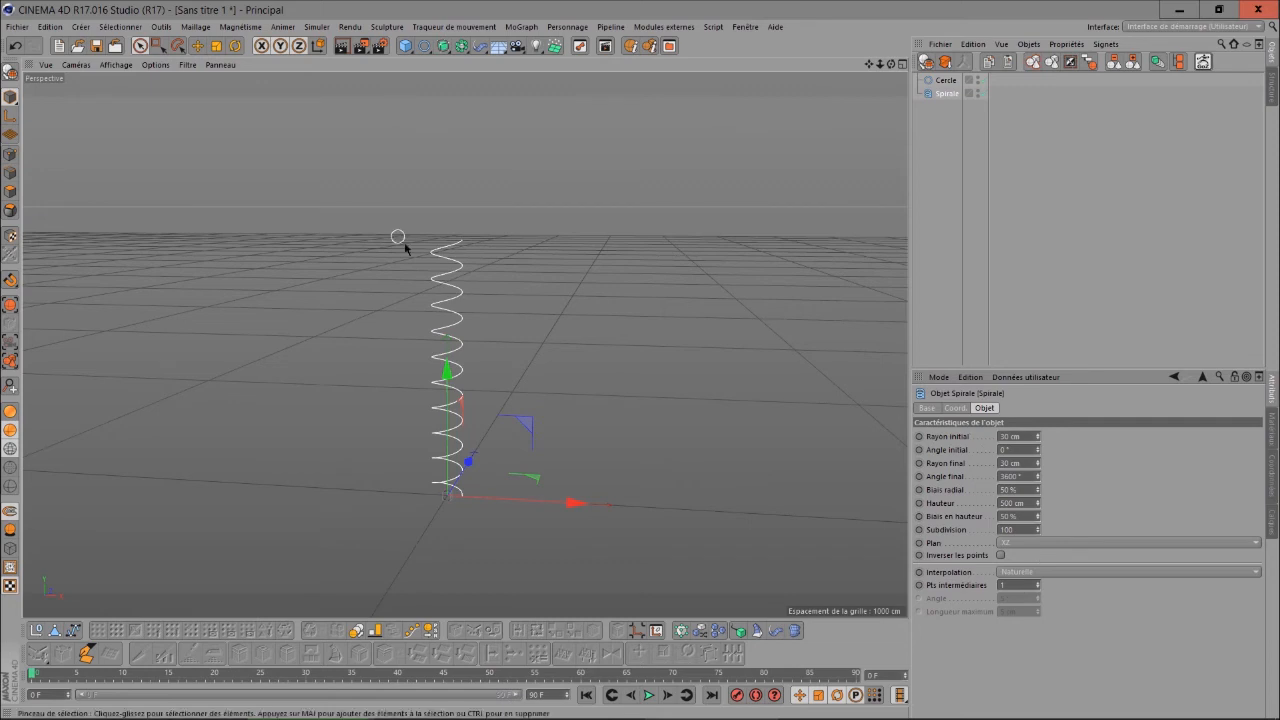
# Add an Extrusion contrôlée object and nest the circle and the spiral inside it to form a coil
pyautogui.click(449, 53)
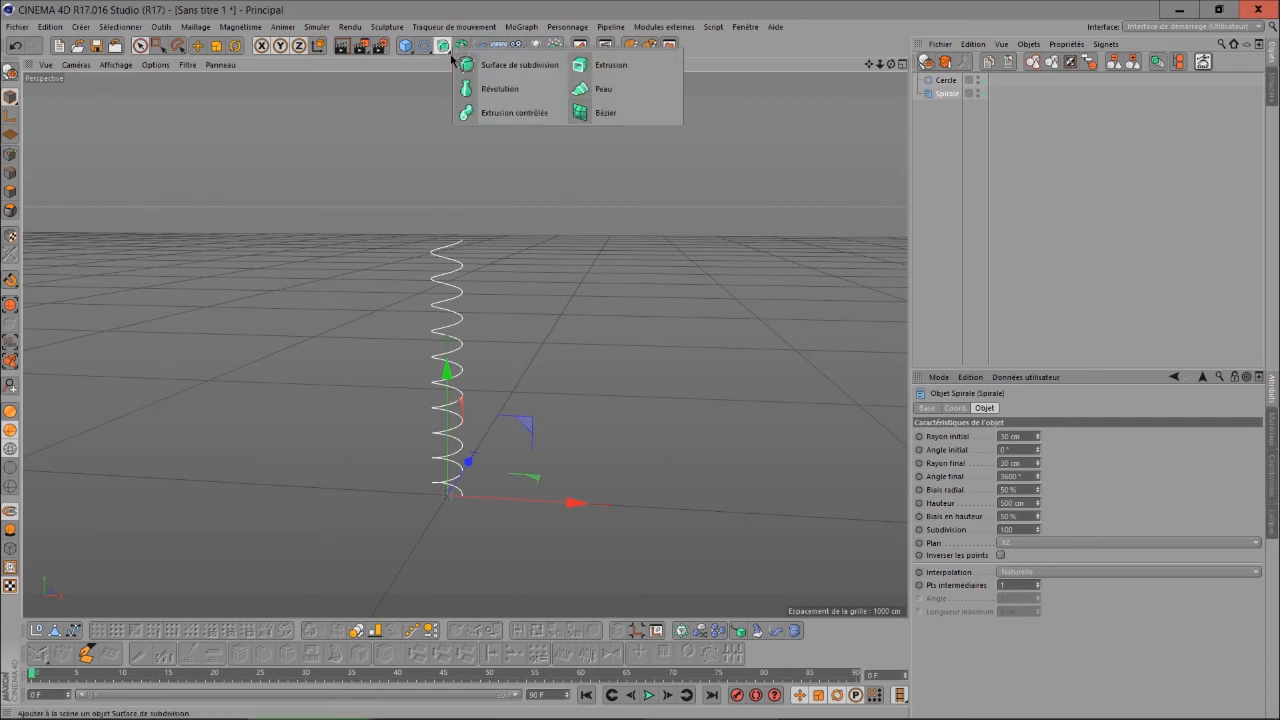
pyautogui.click(491, 114)
pyautogui.moveTo(958, 120); pyautogui.dragTo(870, 32)
pyautogui.scroll(-1, 710, 300)
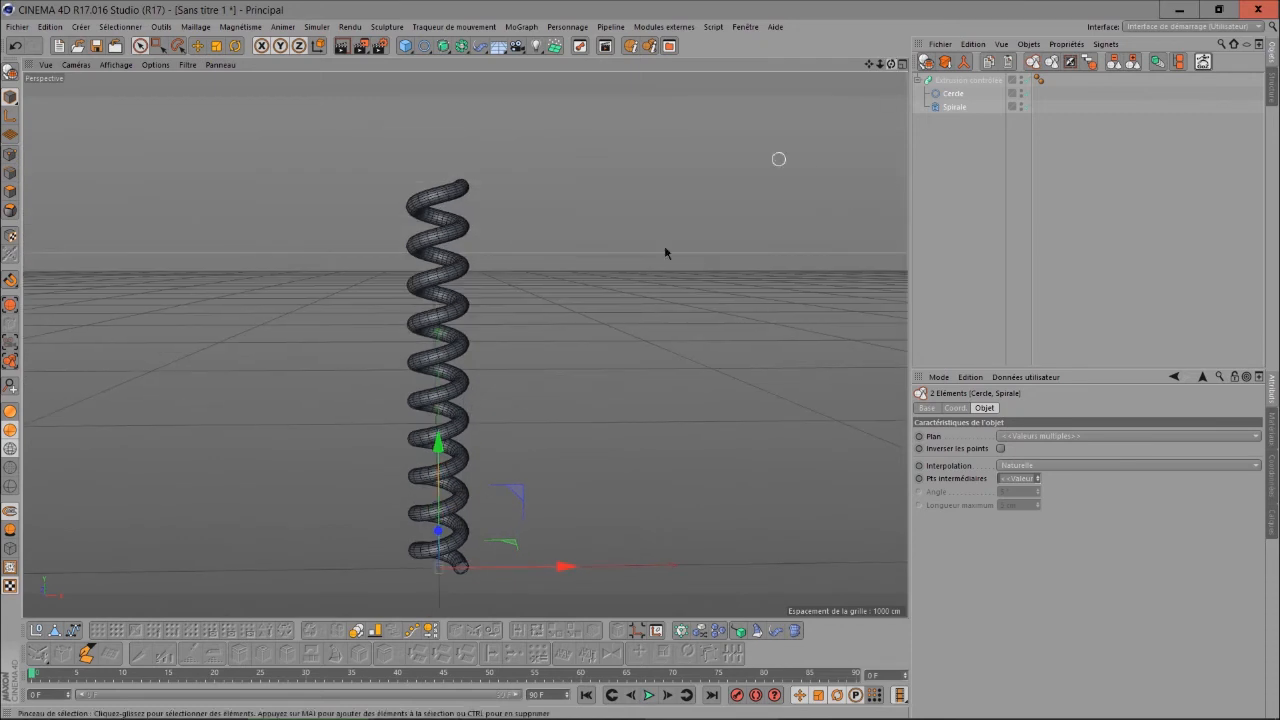
# Add an Arc spline and raise it along Y to about the middle of the coil
pyautogui.click(424, 46)
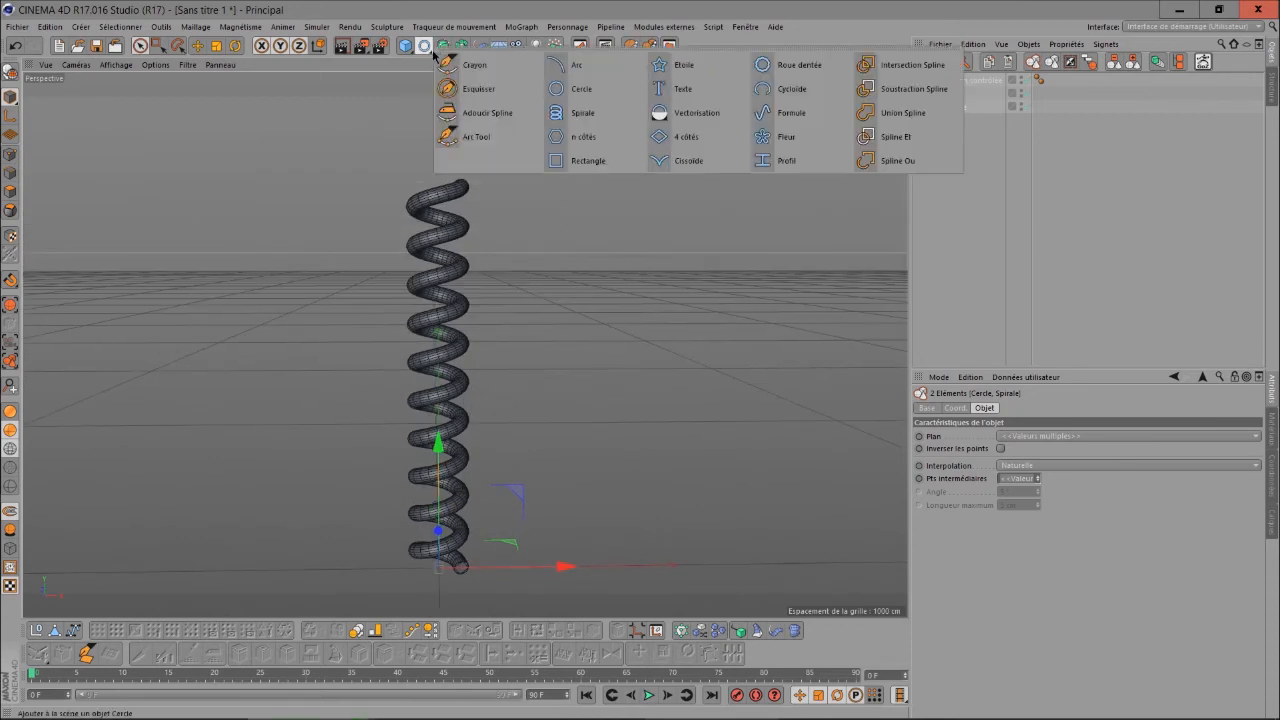
pyautogui.click(590, 70)
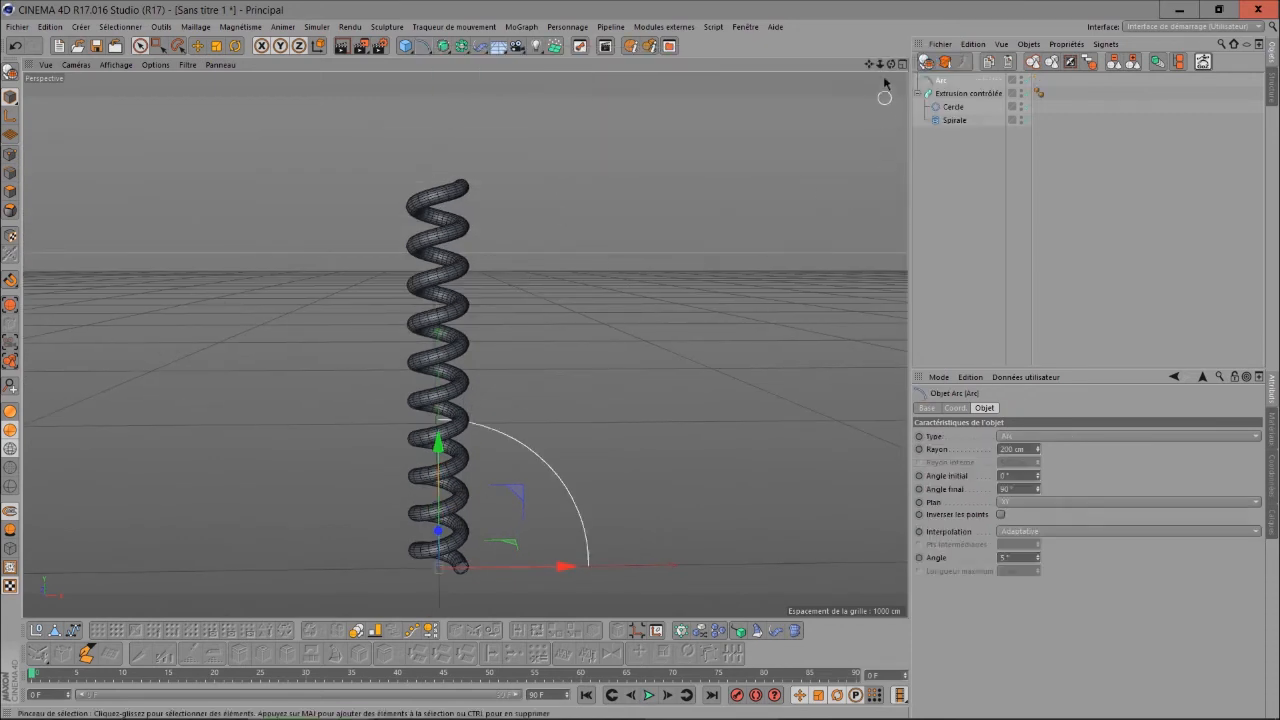
pyautogui.moveTo(448, 456); pyautogui.dragTo(470, 290)
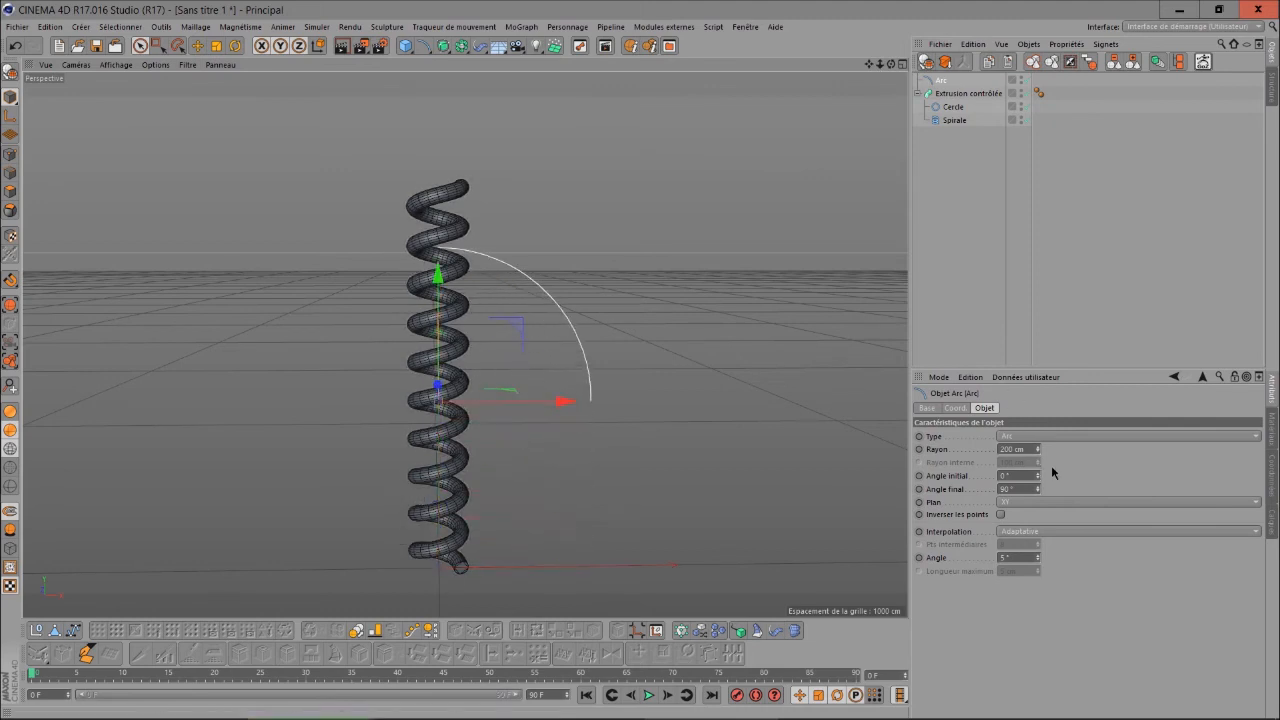
# Open the arc into a large C shape with an Angle initial of -144° and an Angle final of 146°
pyautogui.moveTo(1039, 478); pyautogui.dragTo(1039, 489)
pyautogui.moveTo(1037, 475); pyautogui.dragTo(1037, 500)
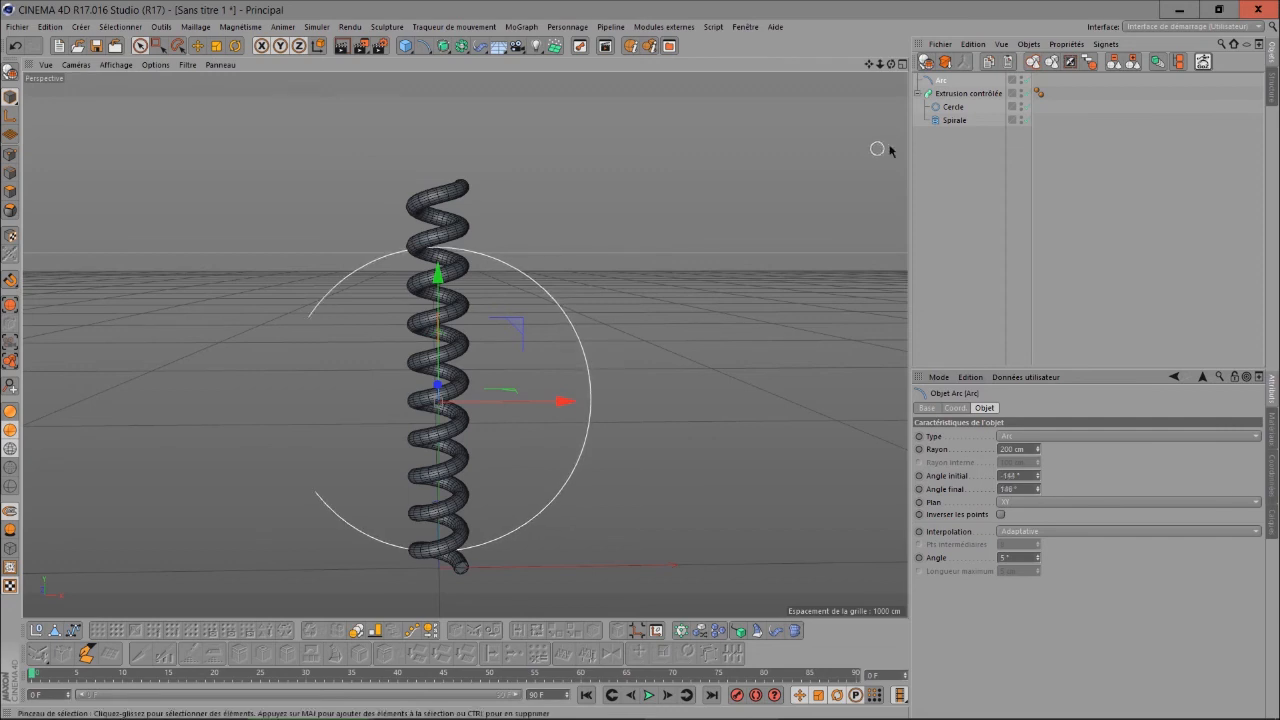
pyautogui.moveTo(869, 64); pyautogui.dragTo(876, 75)
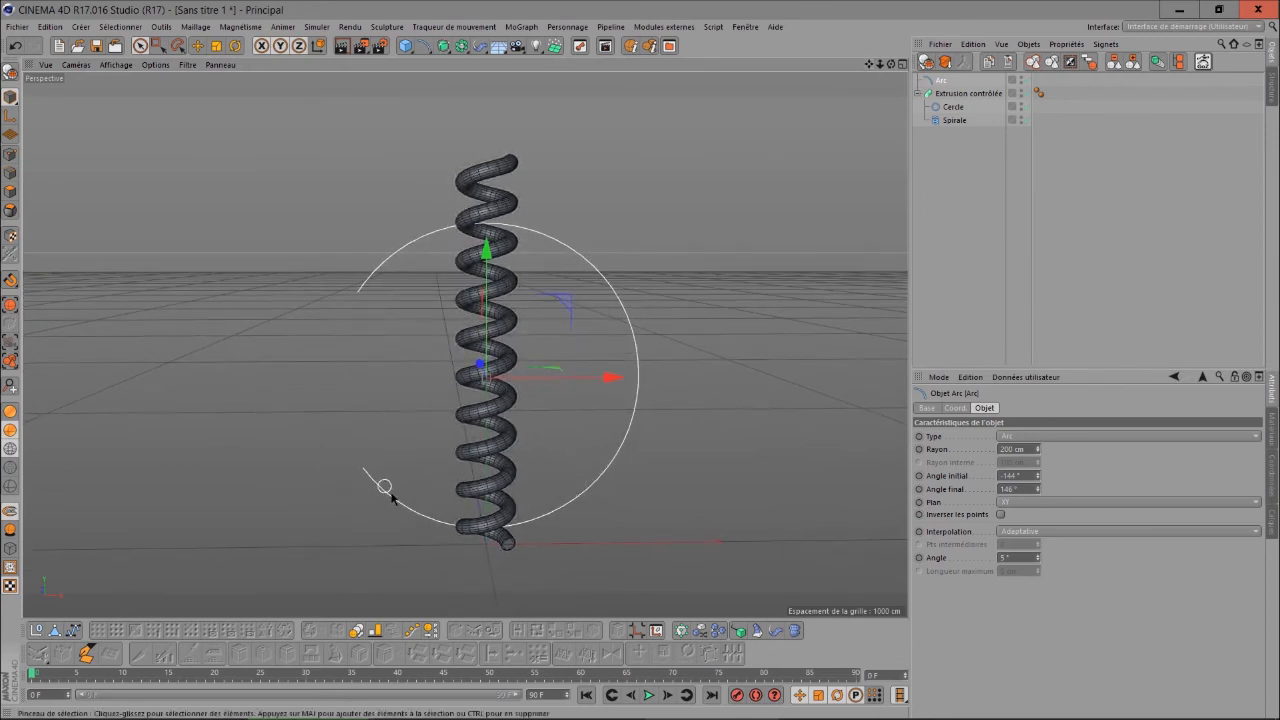
# Add an Enveloppe spline deformer and assign the Arc as its spline
pyautogui.click(490, 52)
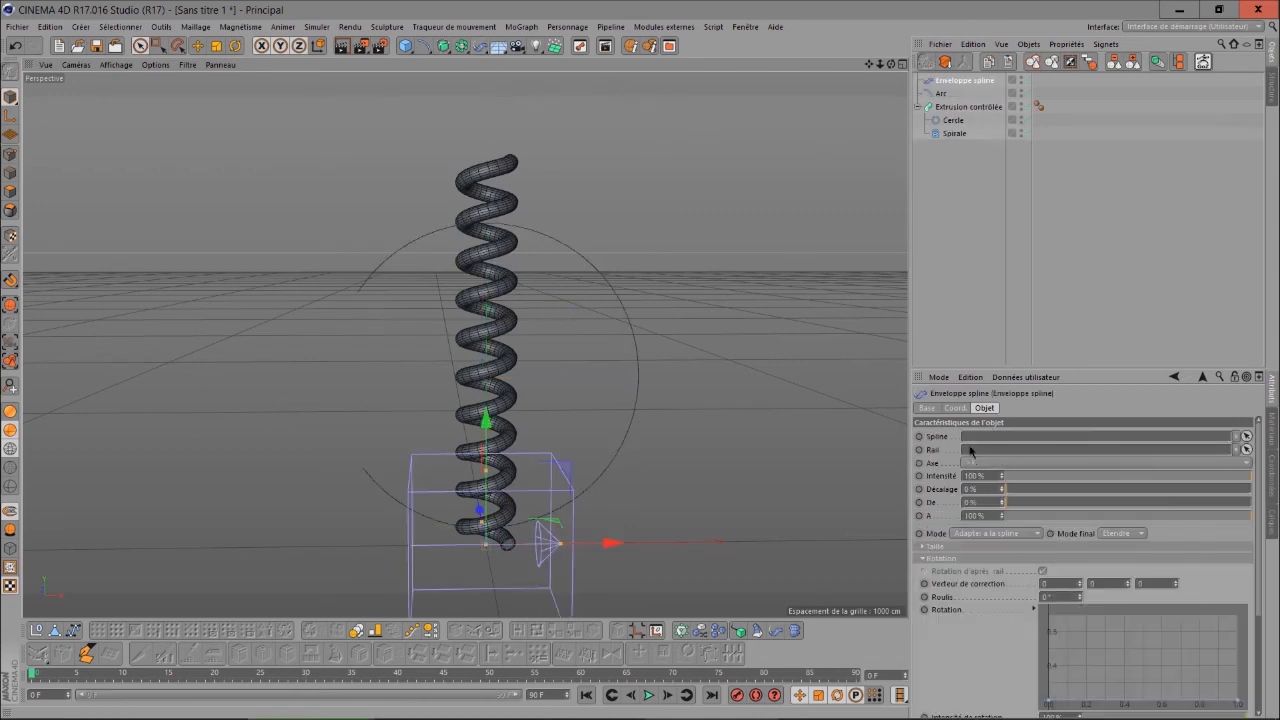
pyautogui.moveTo(941, 93); pyautogui.dragTo(1001, 447)
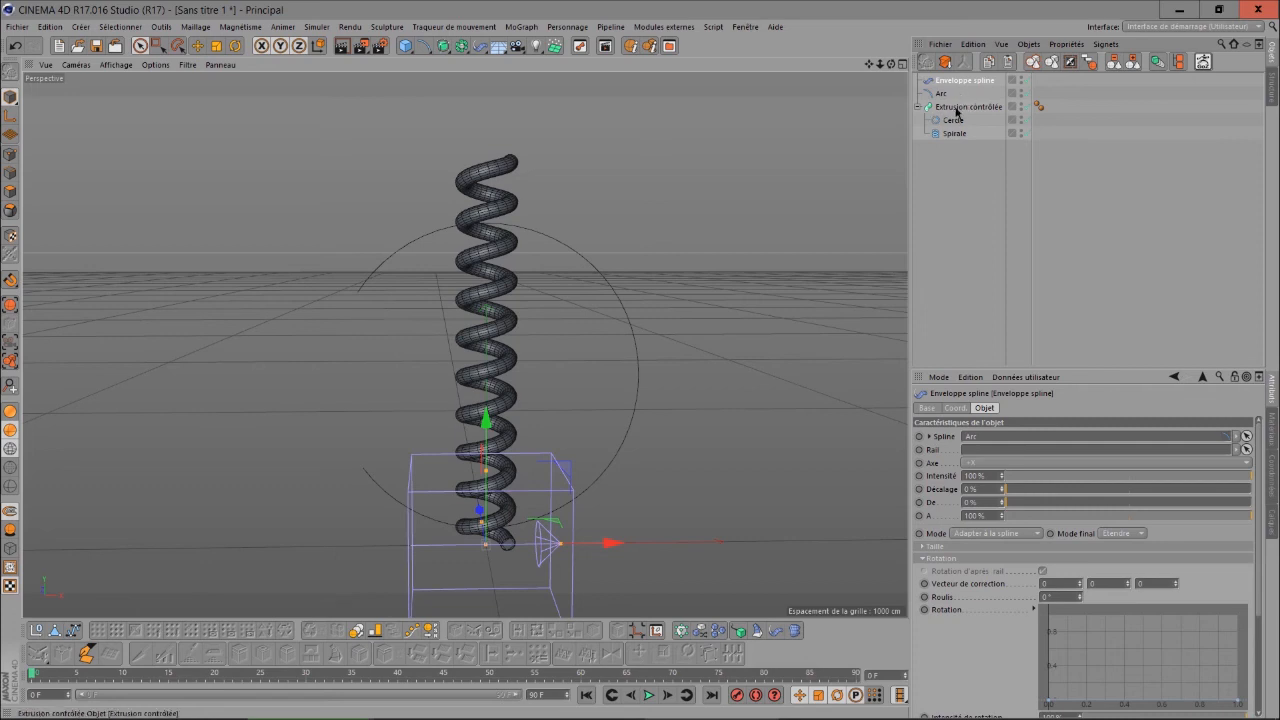
# Add a Neutre object and nest the controlled extrusion and the spline wrap deformer inside it
pyautogui.click(44, 638)
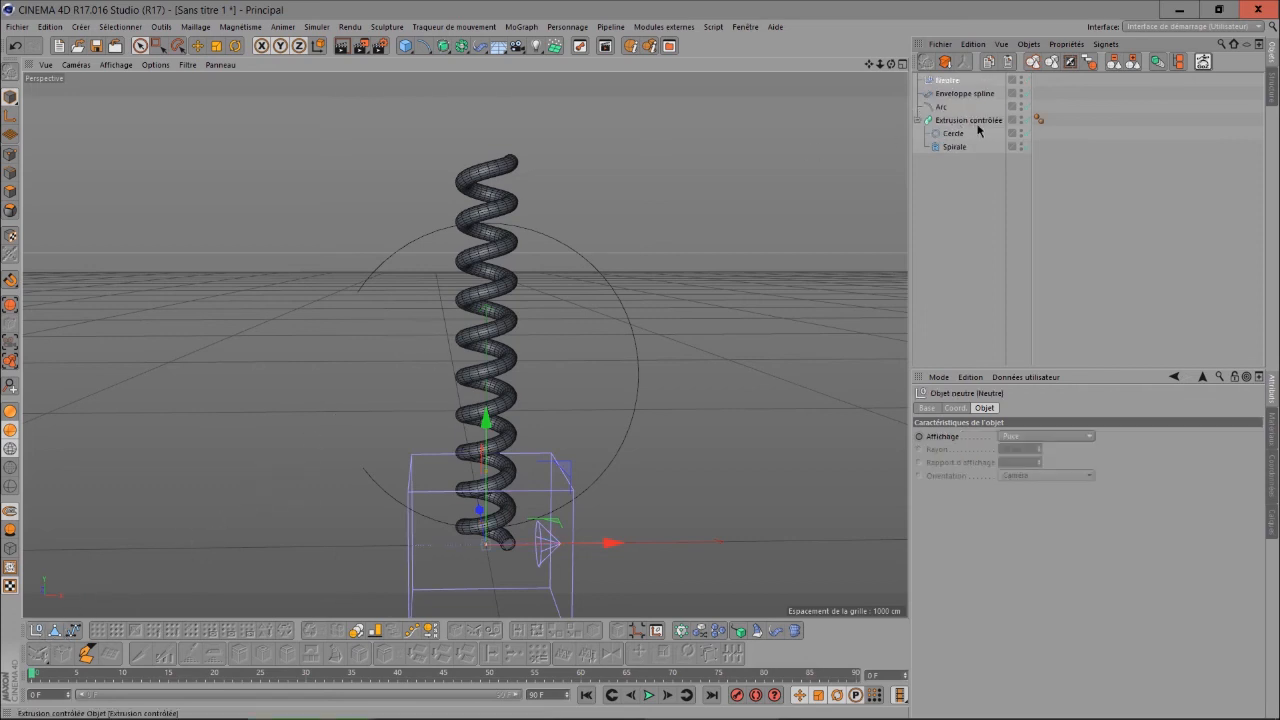
pyautogui.moveTo(972, 121); pyautogui.dragTo(959, 83)
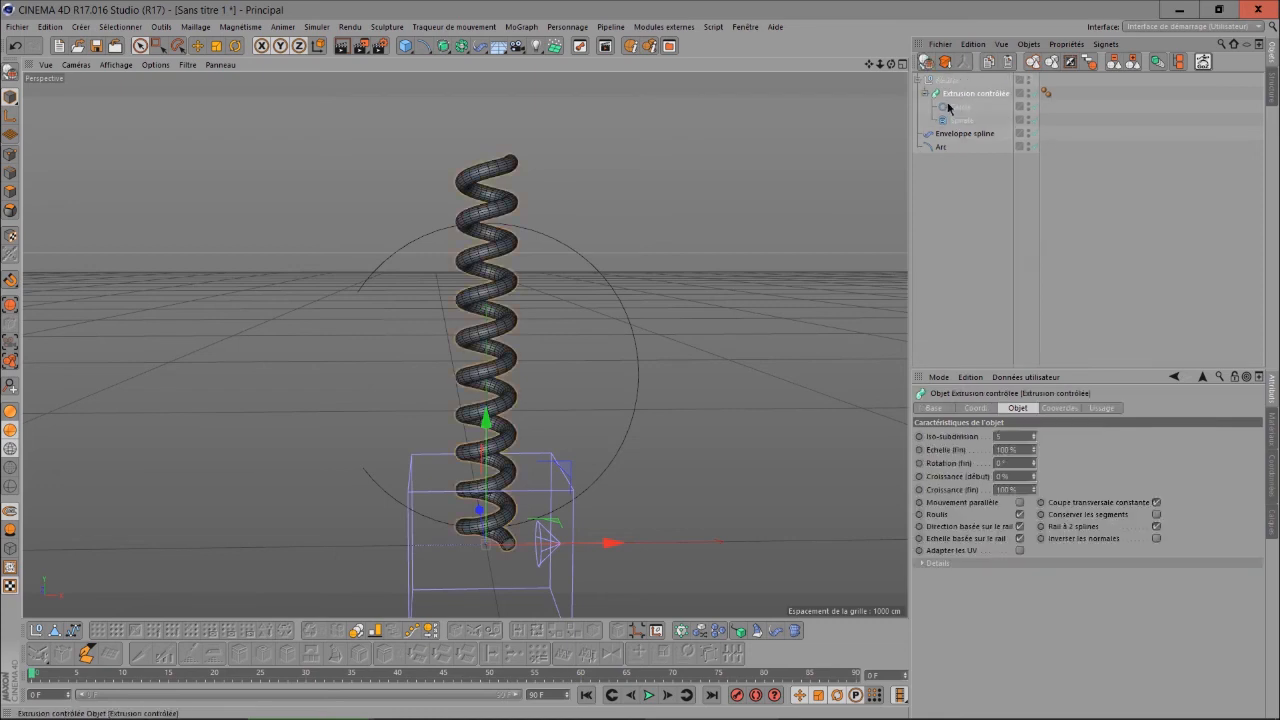
pyautogui.click(956, 138)
pyautogui.moveTo(958, 134); pyautogui.dragTo(961, 91)
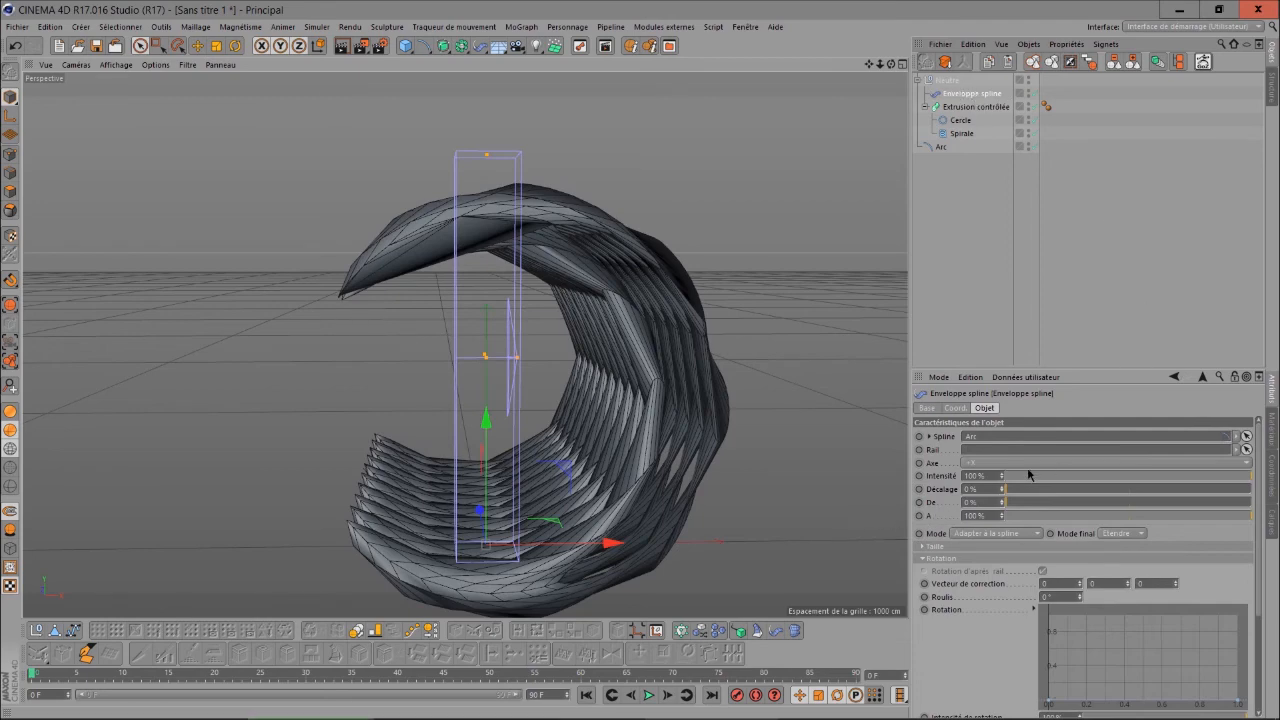
# Set the spline wrap's Axe to +Y so the coil follows the arc lengthwise
pyautogui.scroll(-2, 1028, 467)
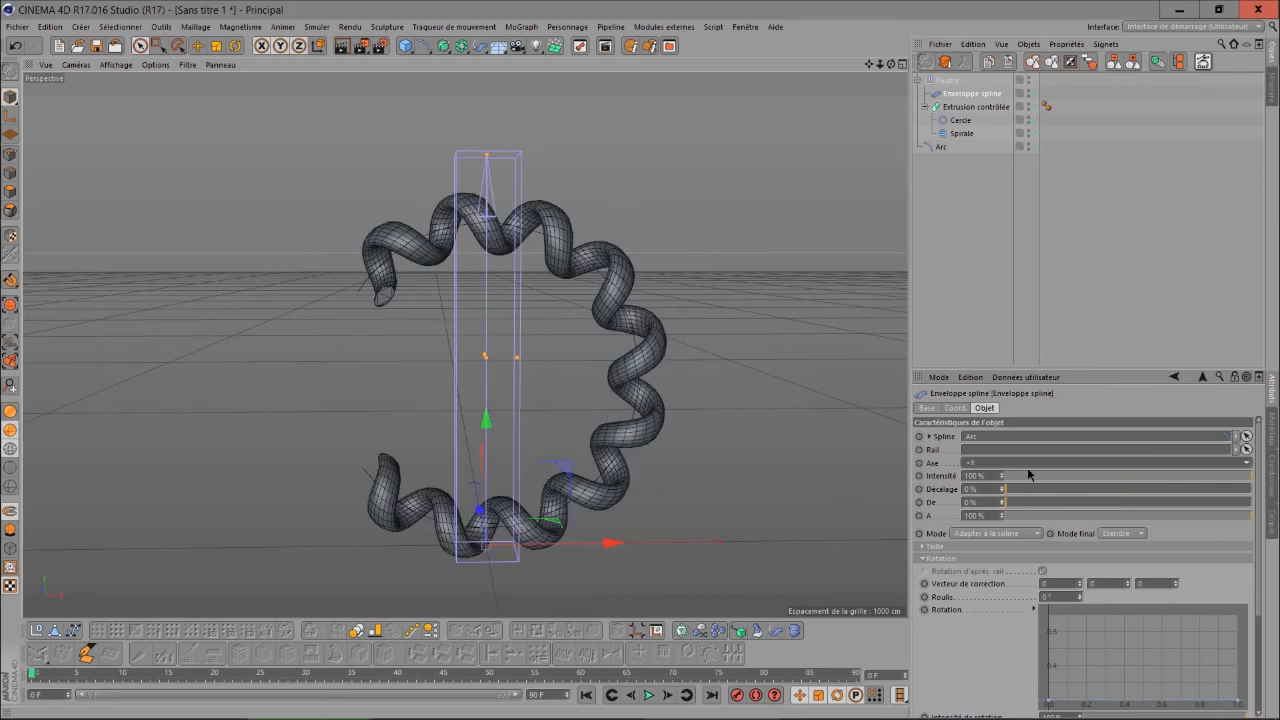
pyautogui.scroll(-1, 1027, 467)
pyautogui.scroll(-1, 1027, 467)
pyautogui.moveTo(891, 64)
pyautogui.mouseDown()
pyautogui.moveTo(800, 70)
pyautogui.moveTo(860, 90)
pyautogui.moveTo(925, 66)
pyautogui.moveTo(870, 92)
pyautogui.moveTo(901, 72)
pyautogui.mouseUp()
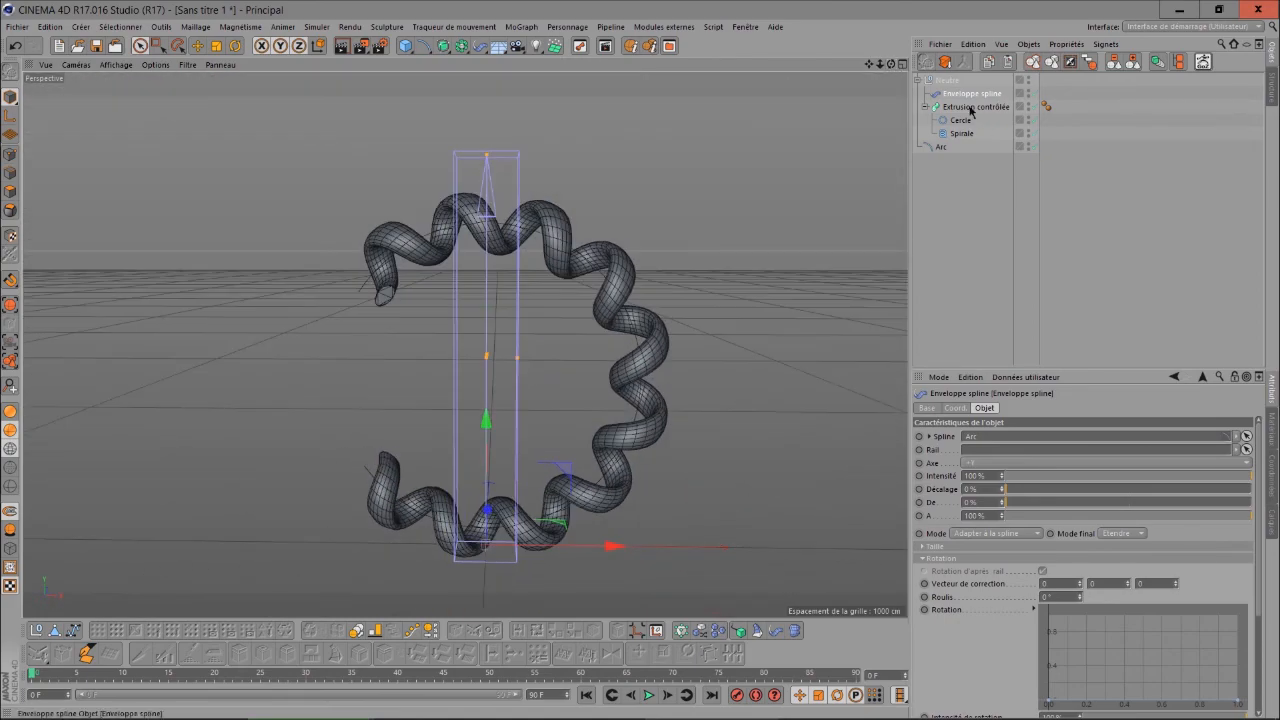
# Reduce the Arc spline's Rayon to 100 cm so the coil wraps around a tighter curve
pyautogui.click(941, 147)
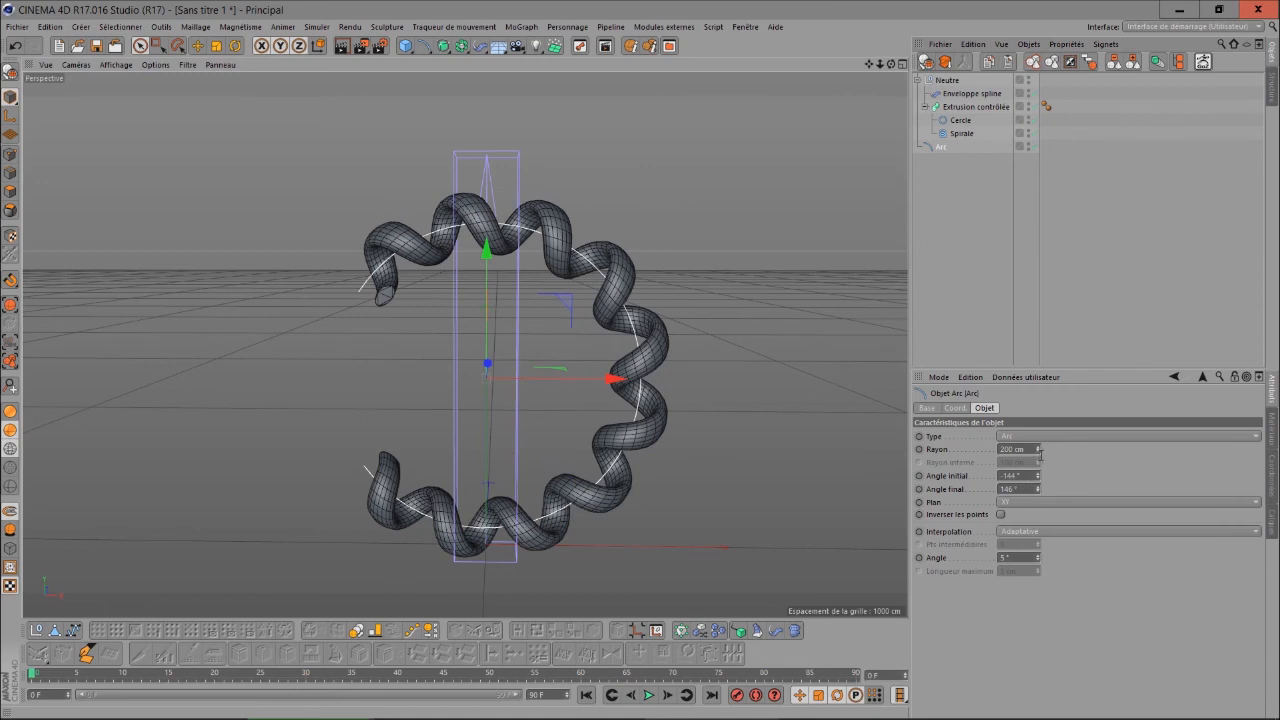
pyautogui.moveTo(1039, 451); pyautogui.dragTo(1040, 480)
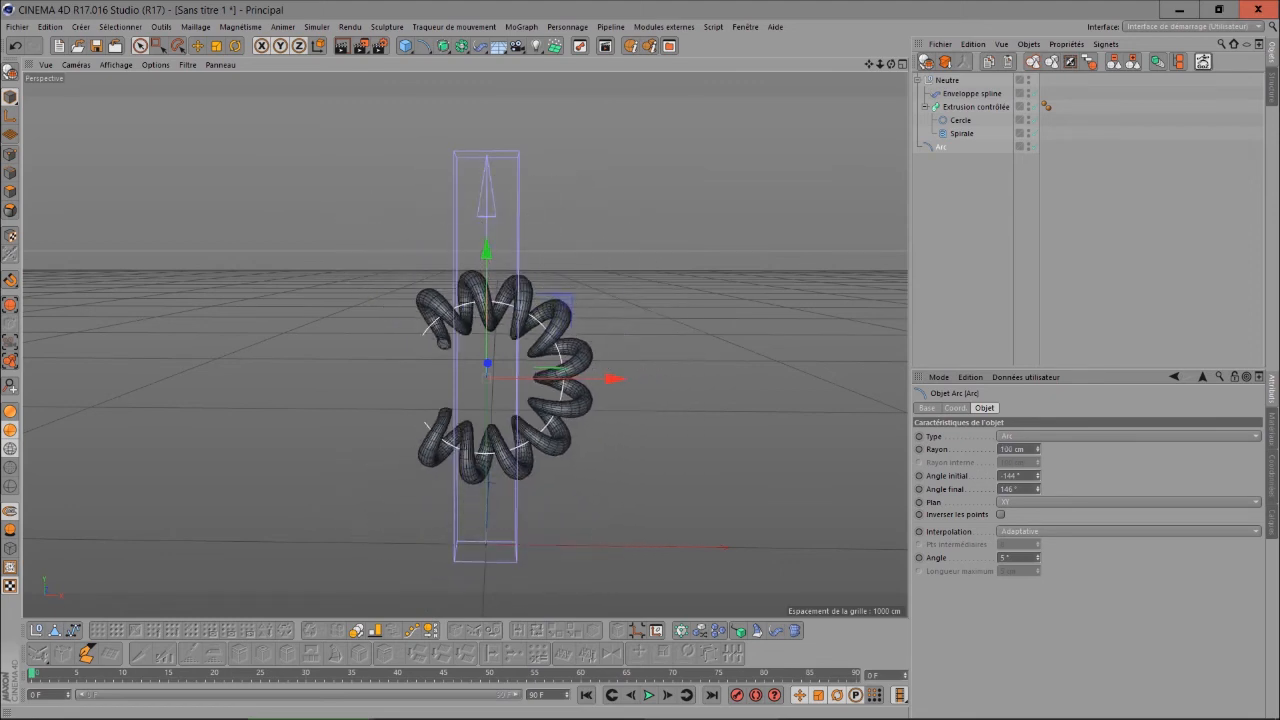
pyautogui.scroll(5, 463, 343)
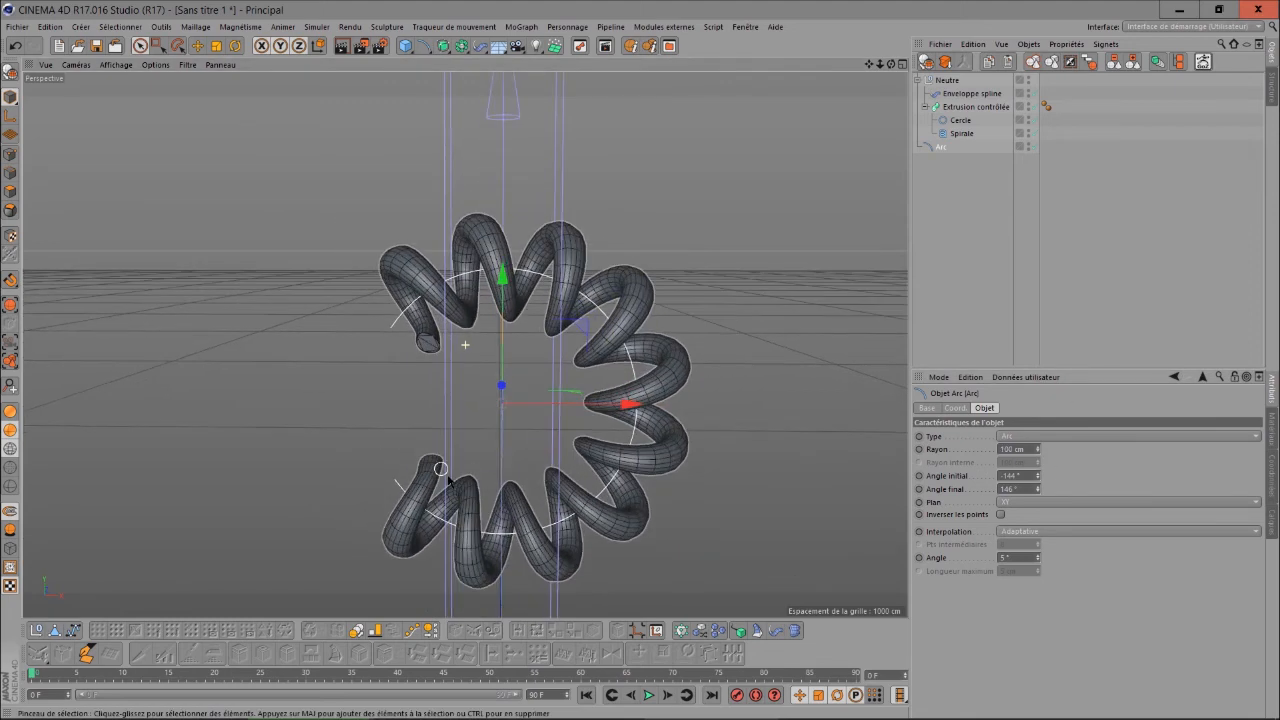
pyautogui.moveTo(869, 63)
pyautogui.mouseDown()
pyautogui.moveTo(860, 30)
pyautogui.moveTo(874, 68)
pyautogui.mouseUp()
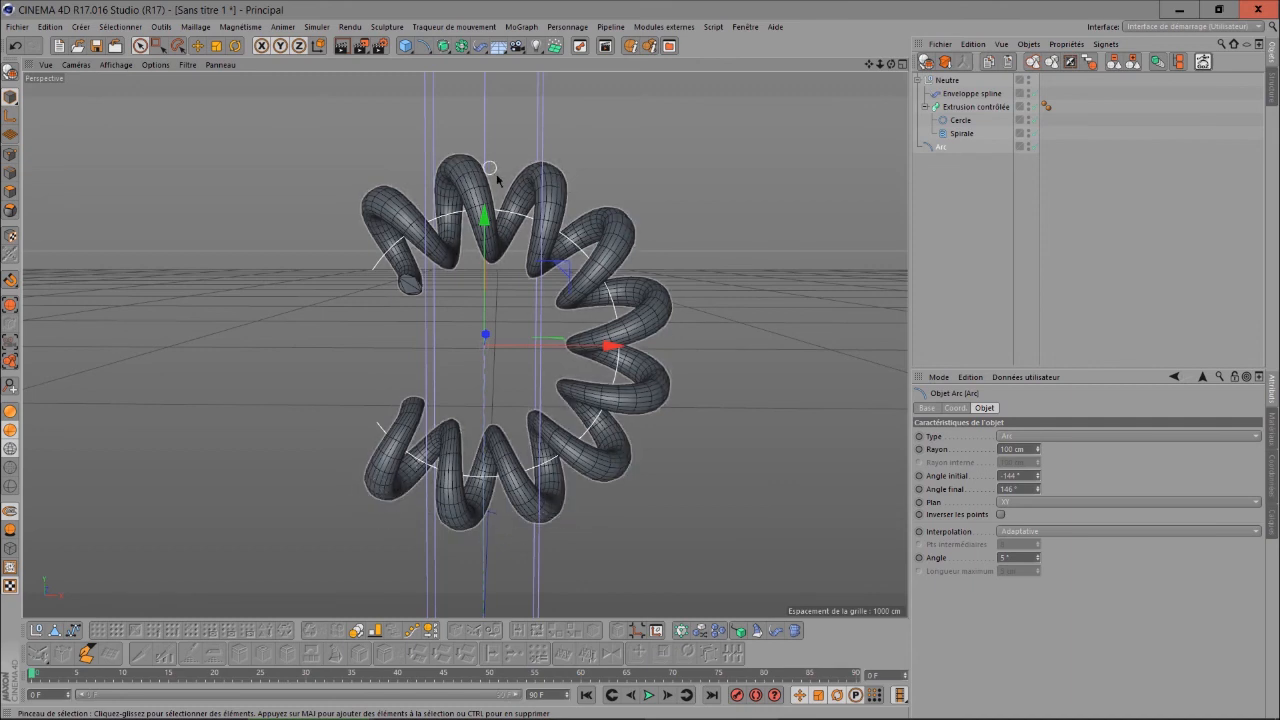
pyautogui.moveTo(891, 64); pyautogui.dragTo(898, 75)
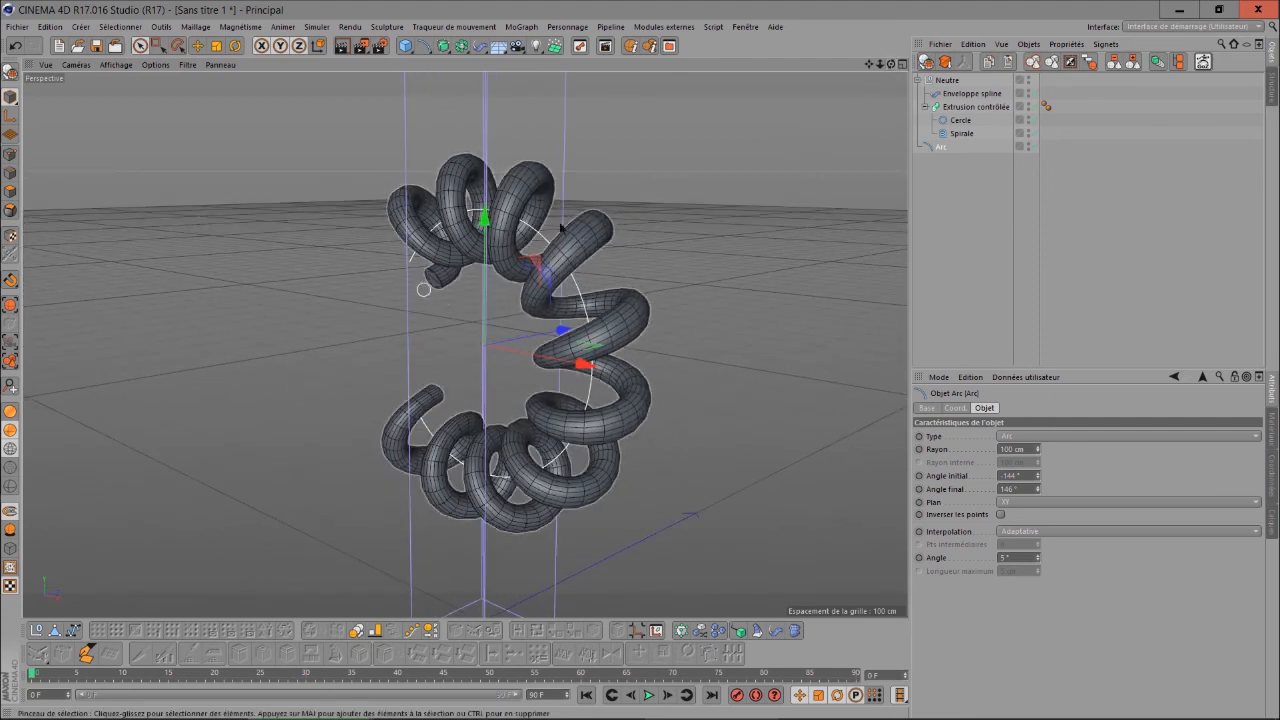
pyautogui.moveTo(897, 75); pyautogui.dragTo(897, 75)
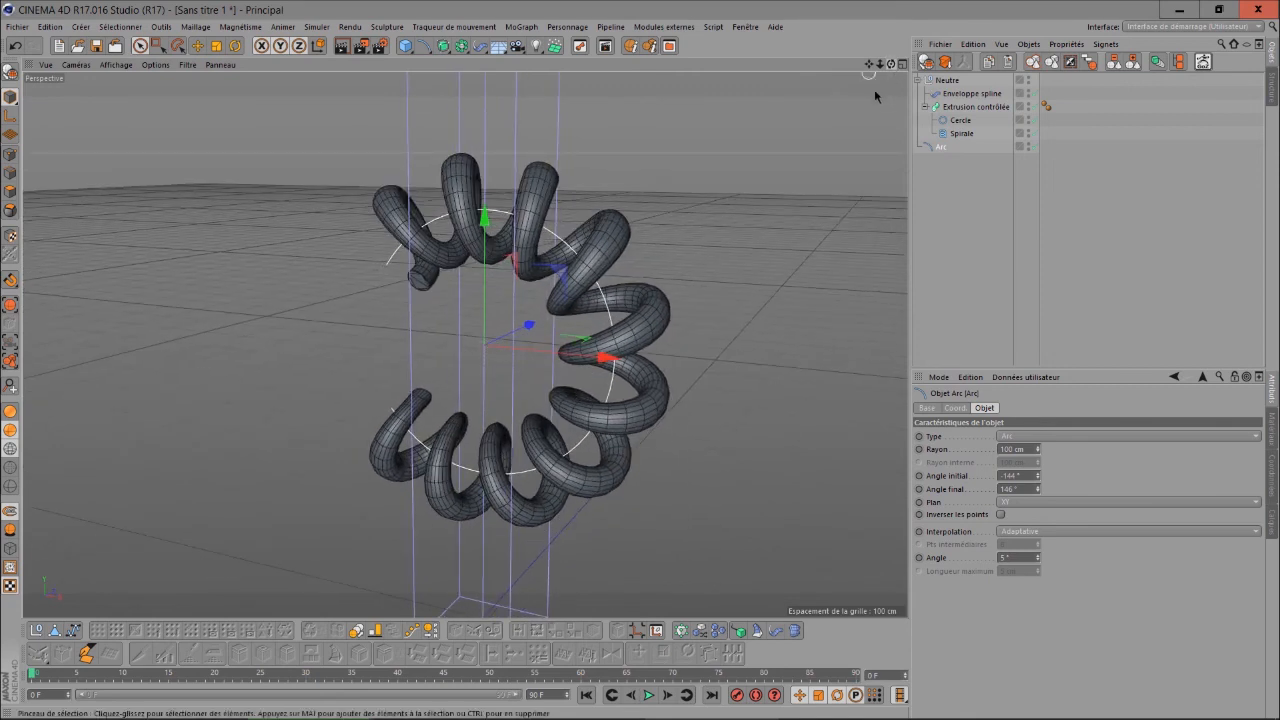
# Move the Enveloppe spline deformer under the Spirale so it bends only the path spline rather than the extruded mesh
pyautogui.click(967, 137)
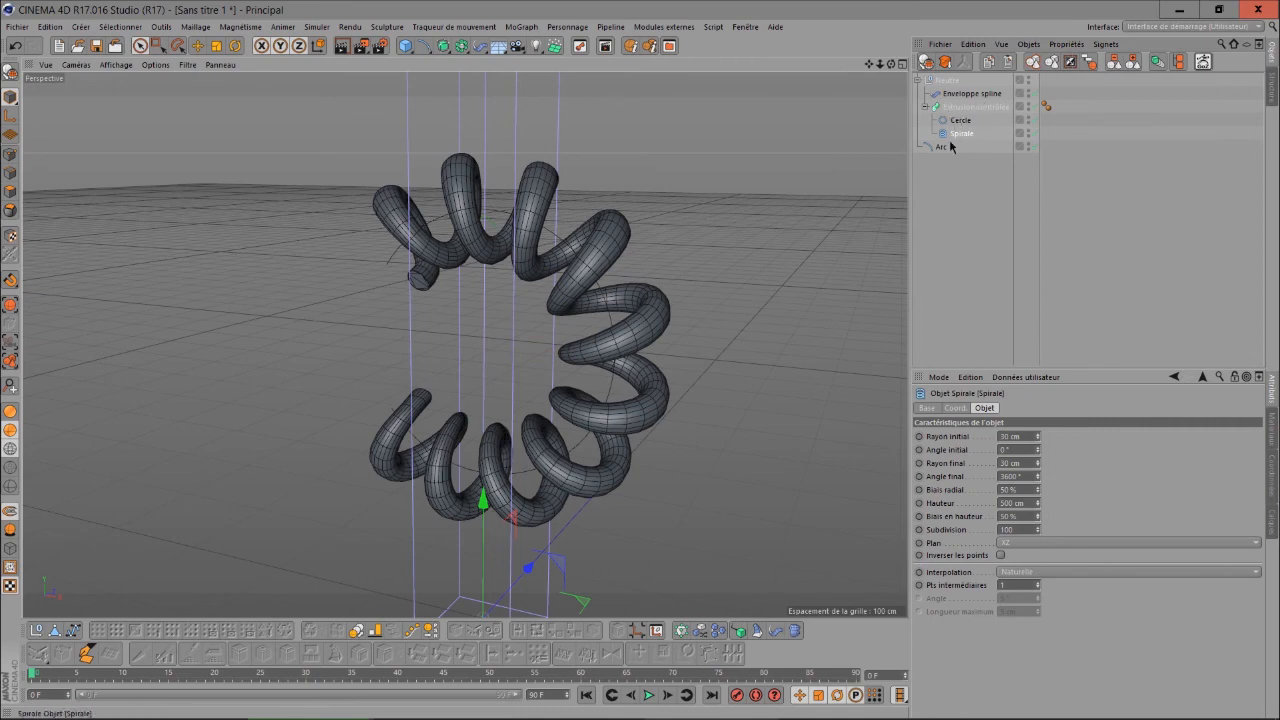
pyautogui.click(968, 98)
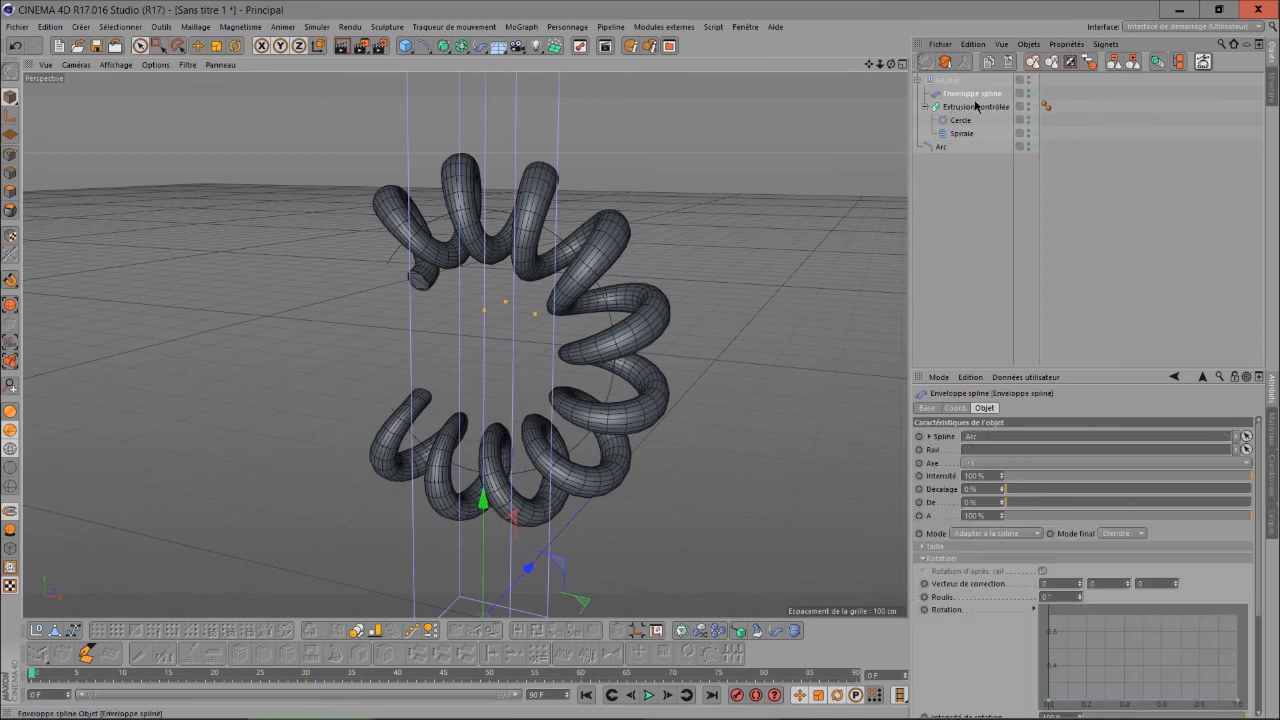
pyautogui.moveTo(974, 107); pyautogui.dragTo(970, 143)
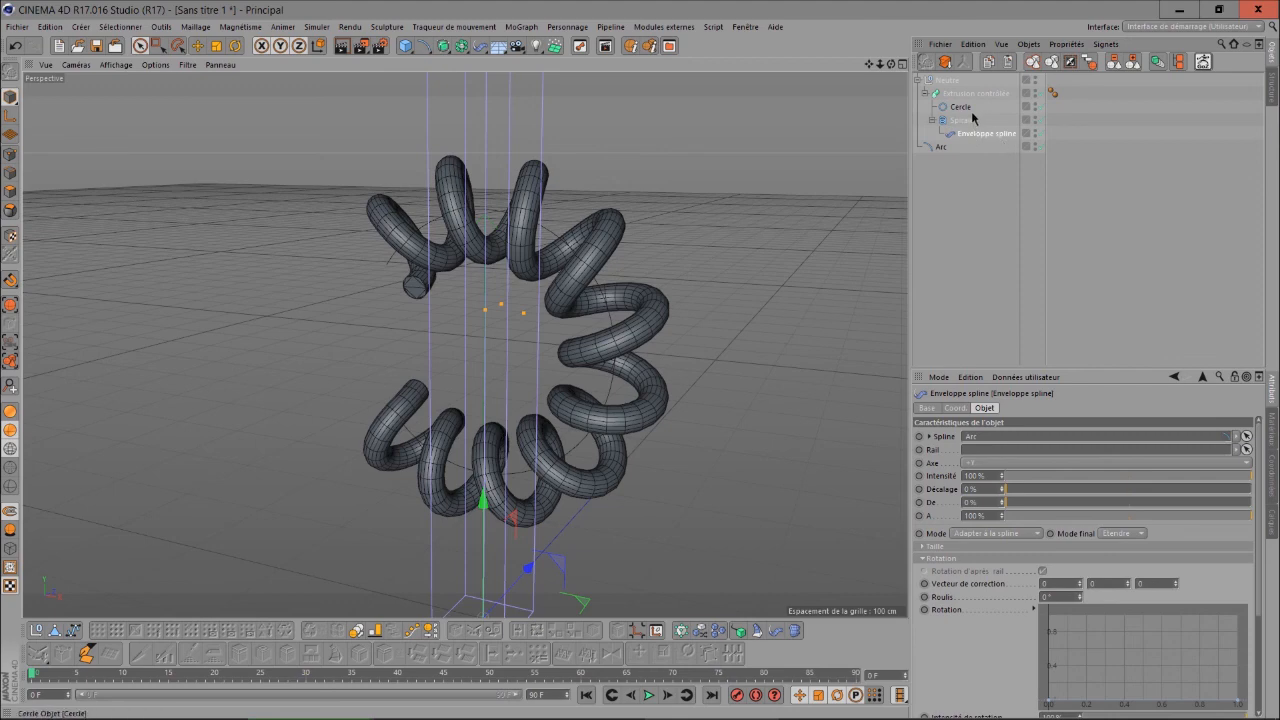
pyautogui.moveTo(891, 65)
pyautogui.mouseDown()
pyautogui.moveTo(940, 50)
pyautogui.moveTo(886, 60)
pyautogui.moveTo(904, 63)
pyautogui.mouseUp()
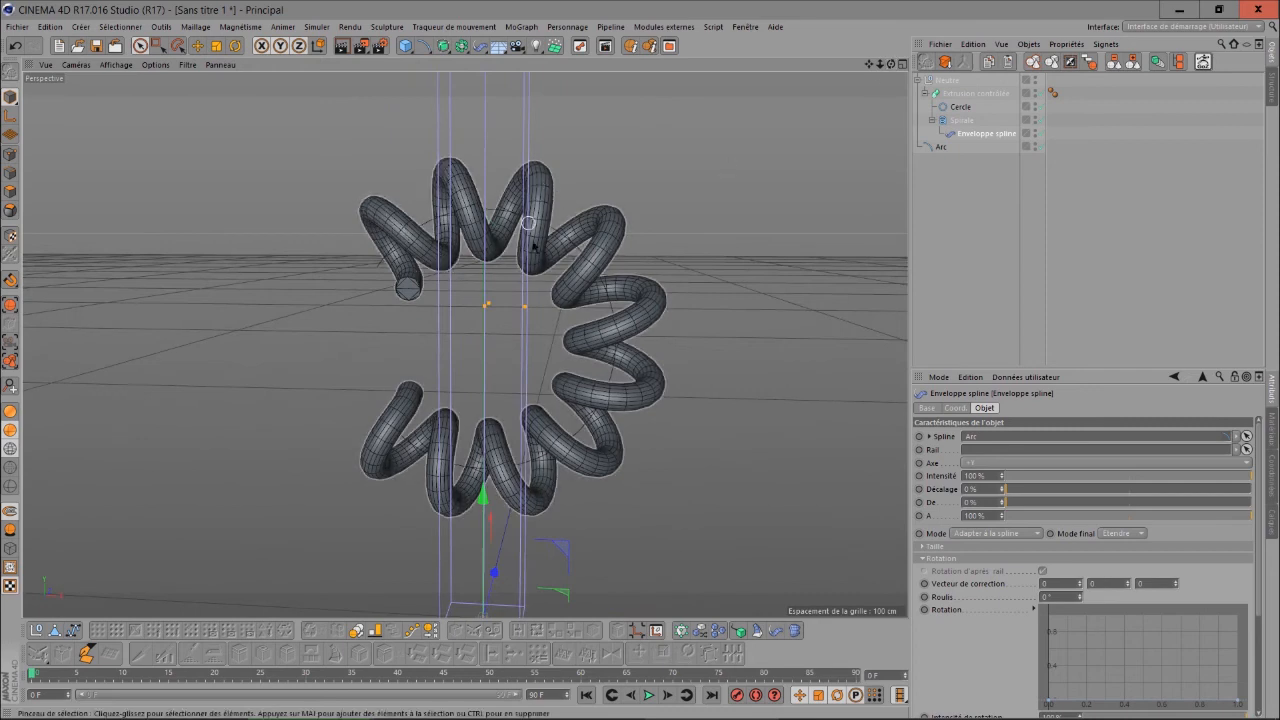
pyautogui.scroll(2, 690, 296)
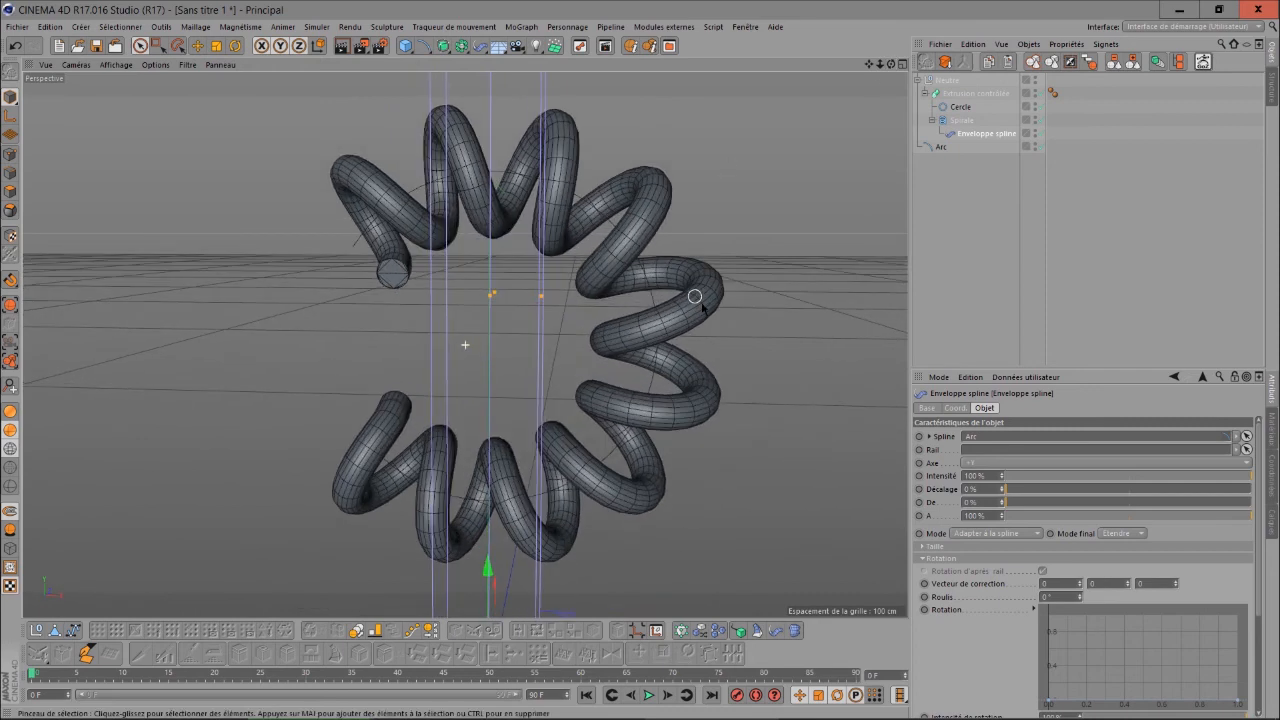
pyautogui.scroll(-2, 814, 267)
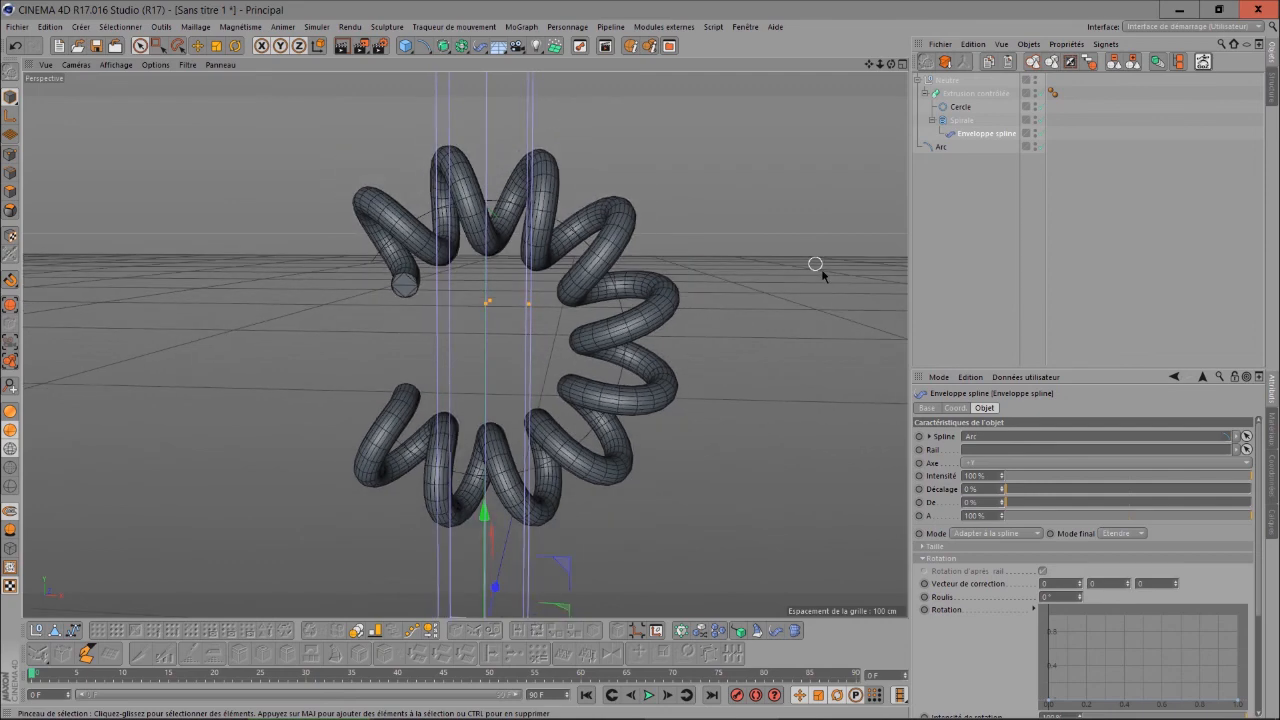
pyautogui.scroll(-1, 815, 265)
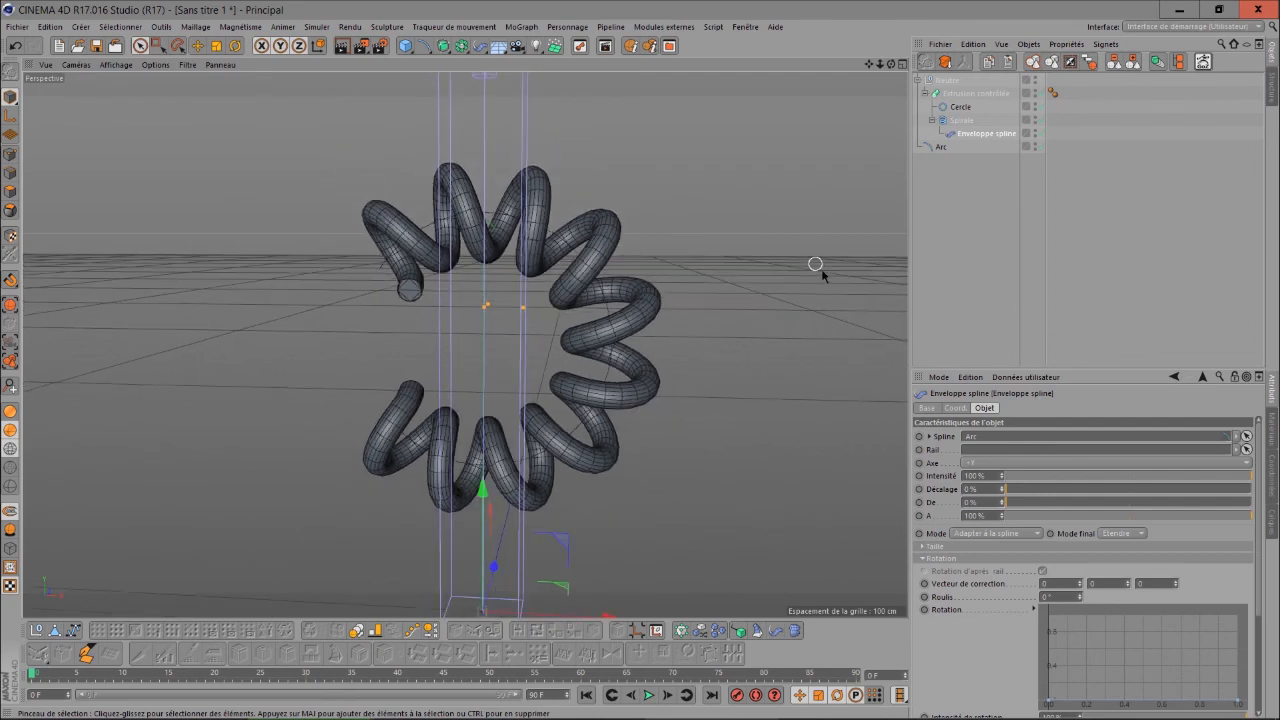